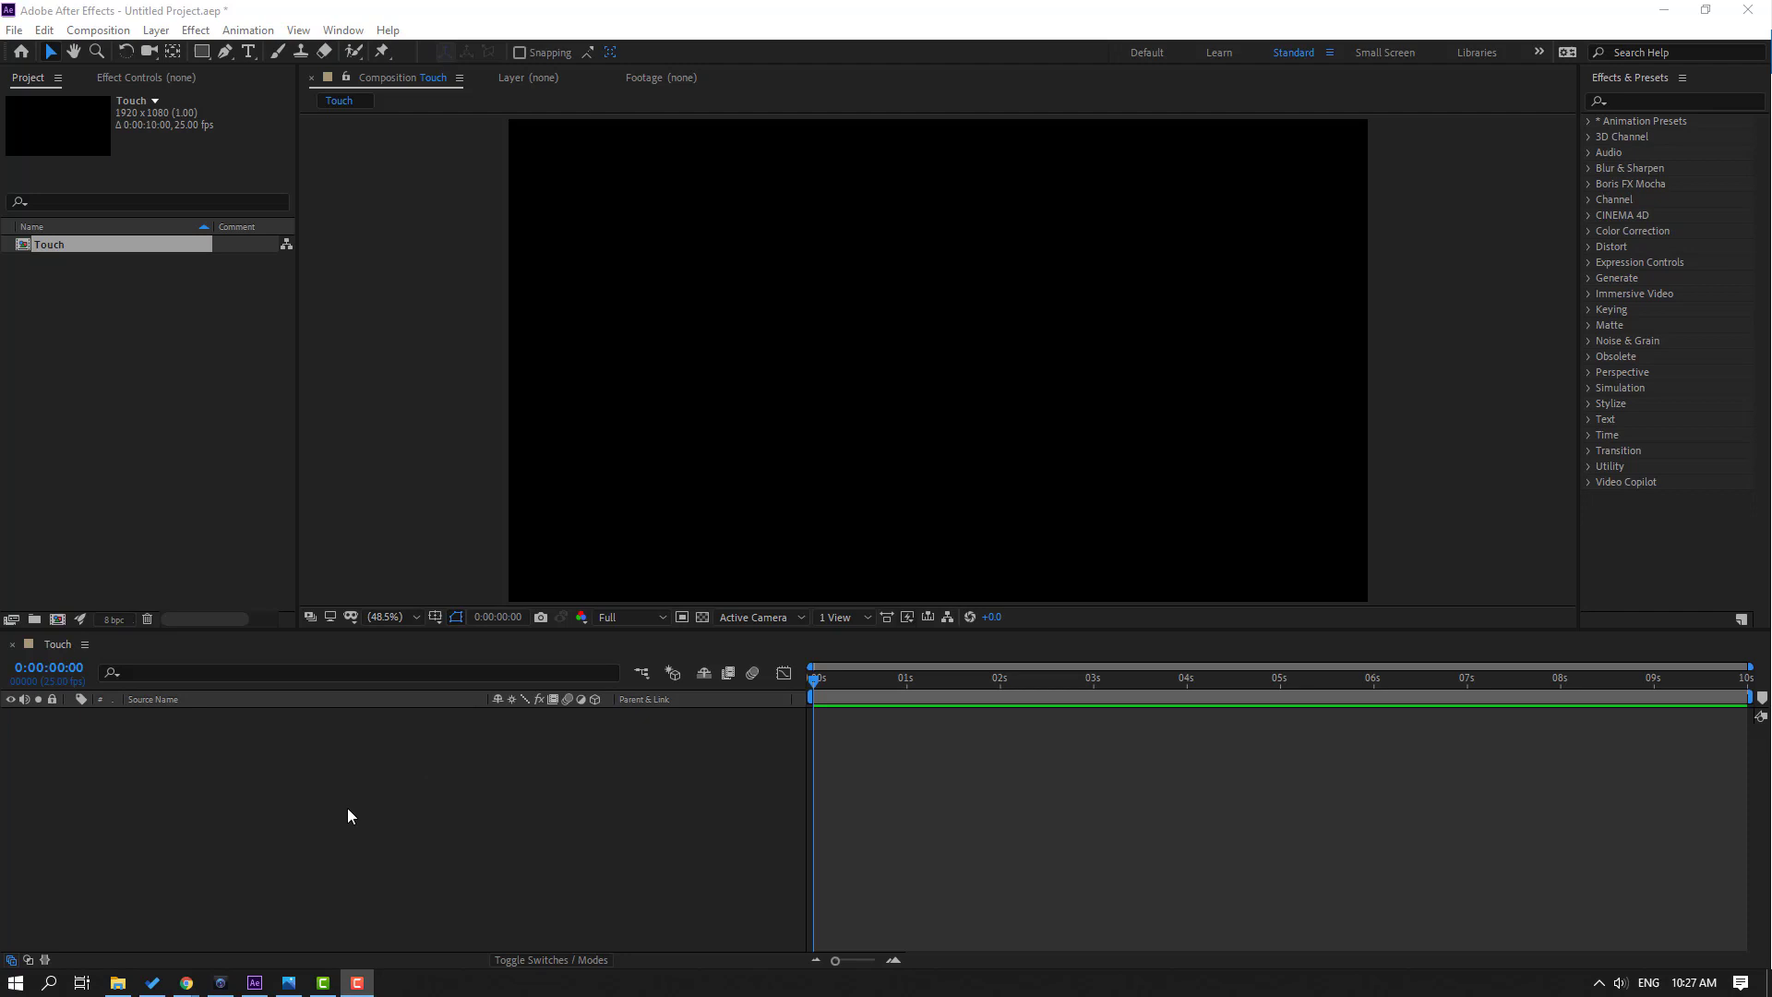
# Create a white 1920 x 1080 px solid layer named BG in the Touch composition
pyautogui.rightClick(238, 784)
pyautogui.moveTo(369, 582)
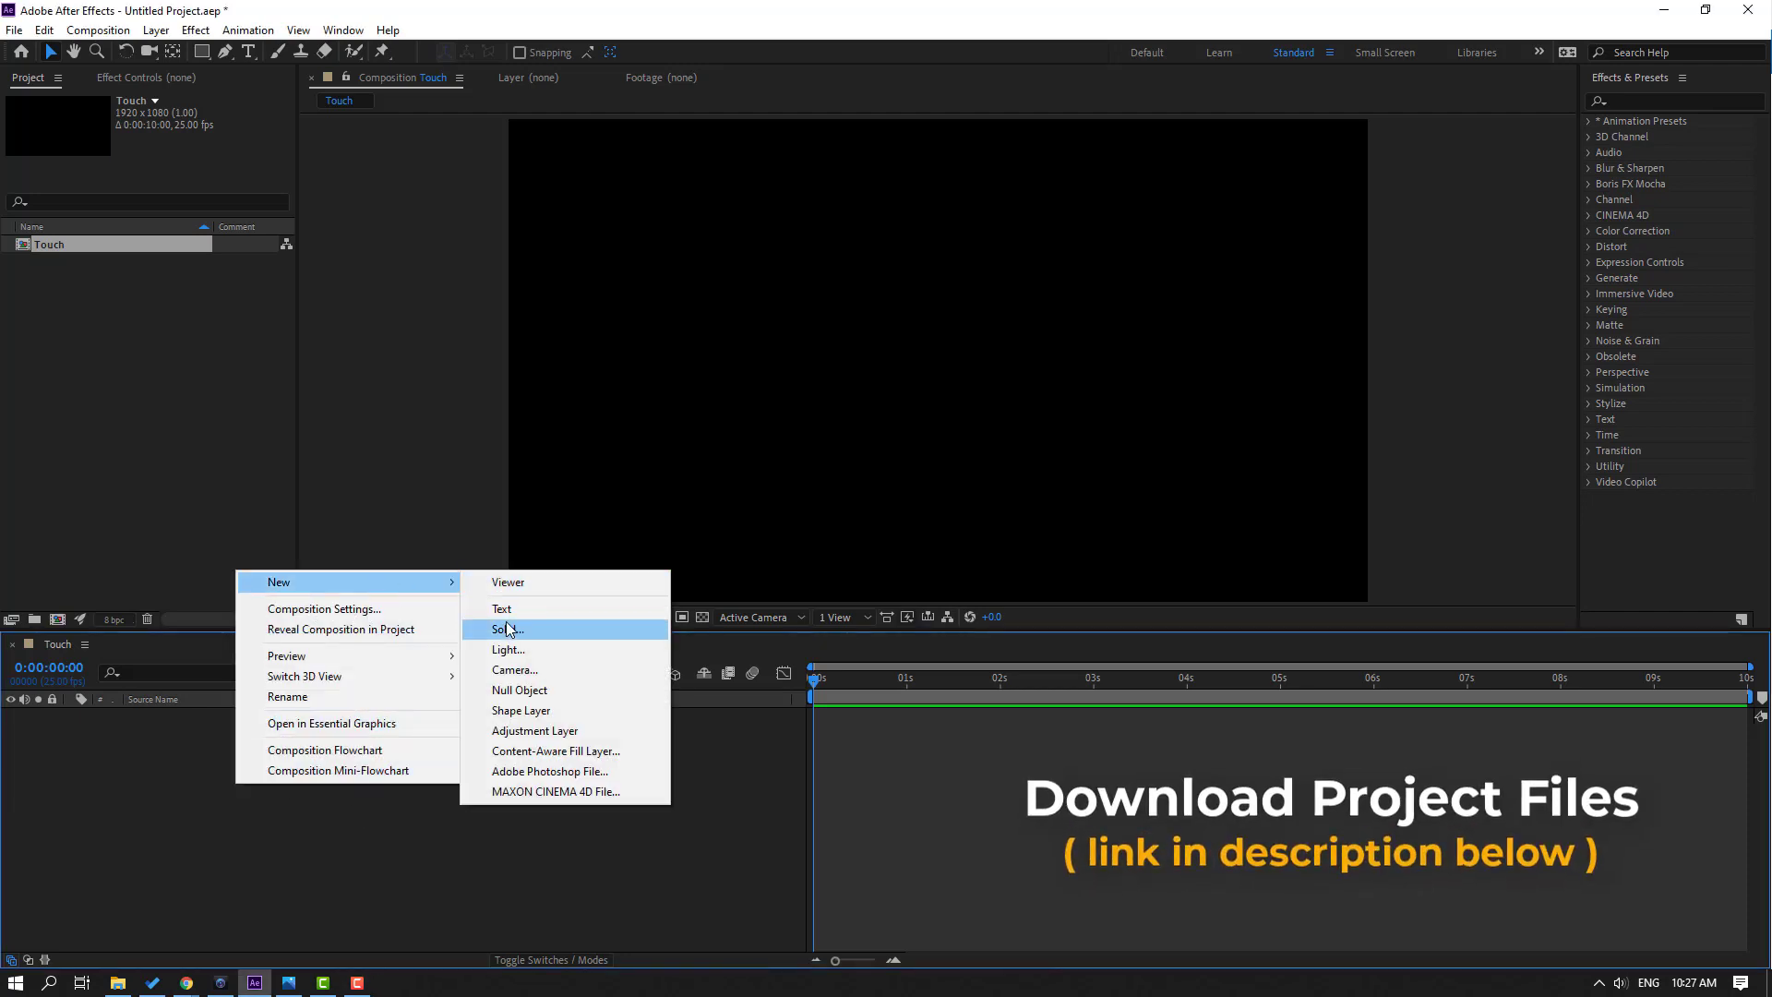
pyautogui.click(507, 628)
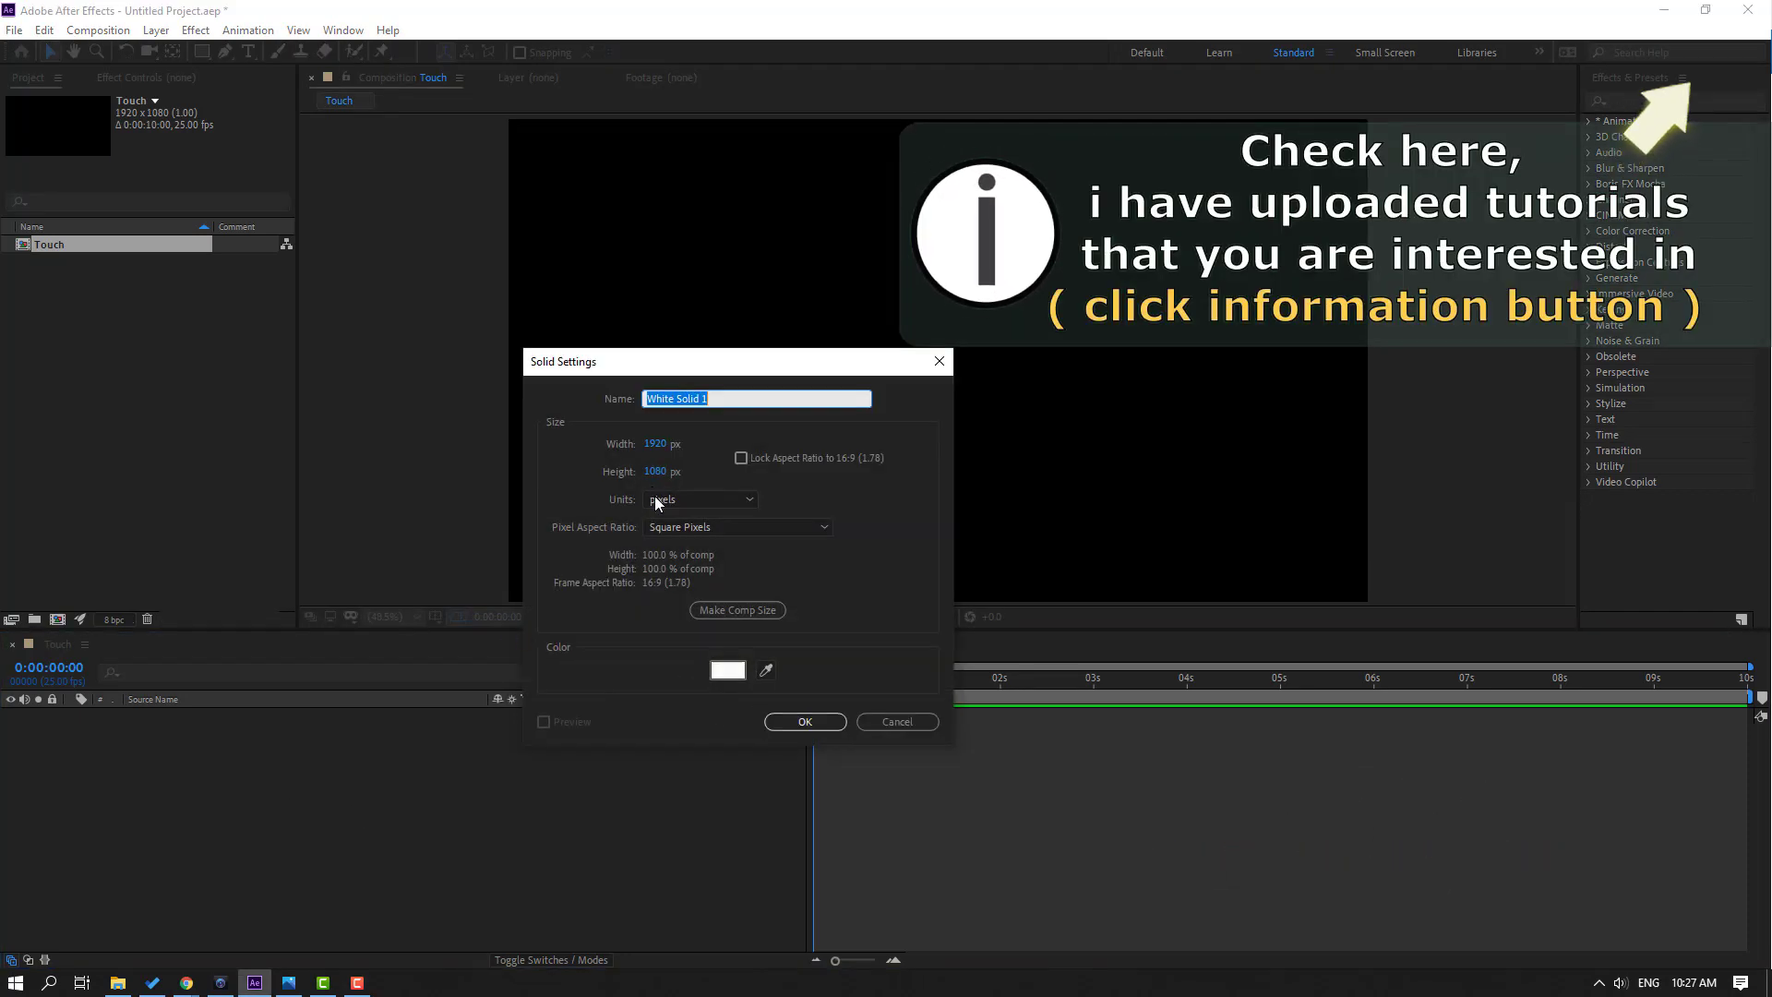
pyautogui.write('BG')
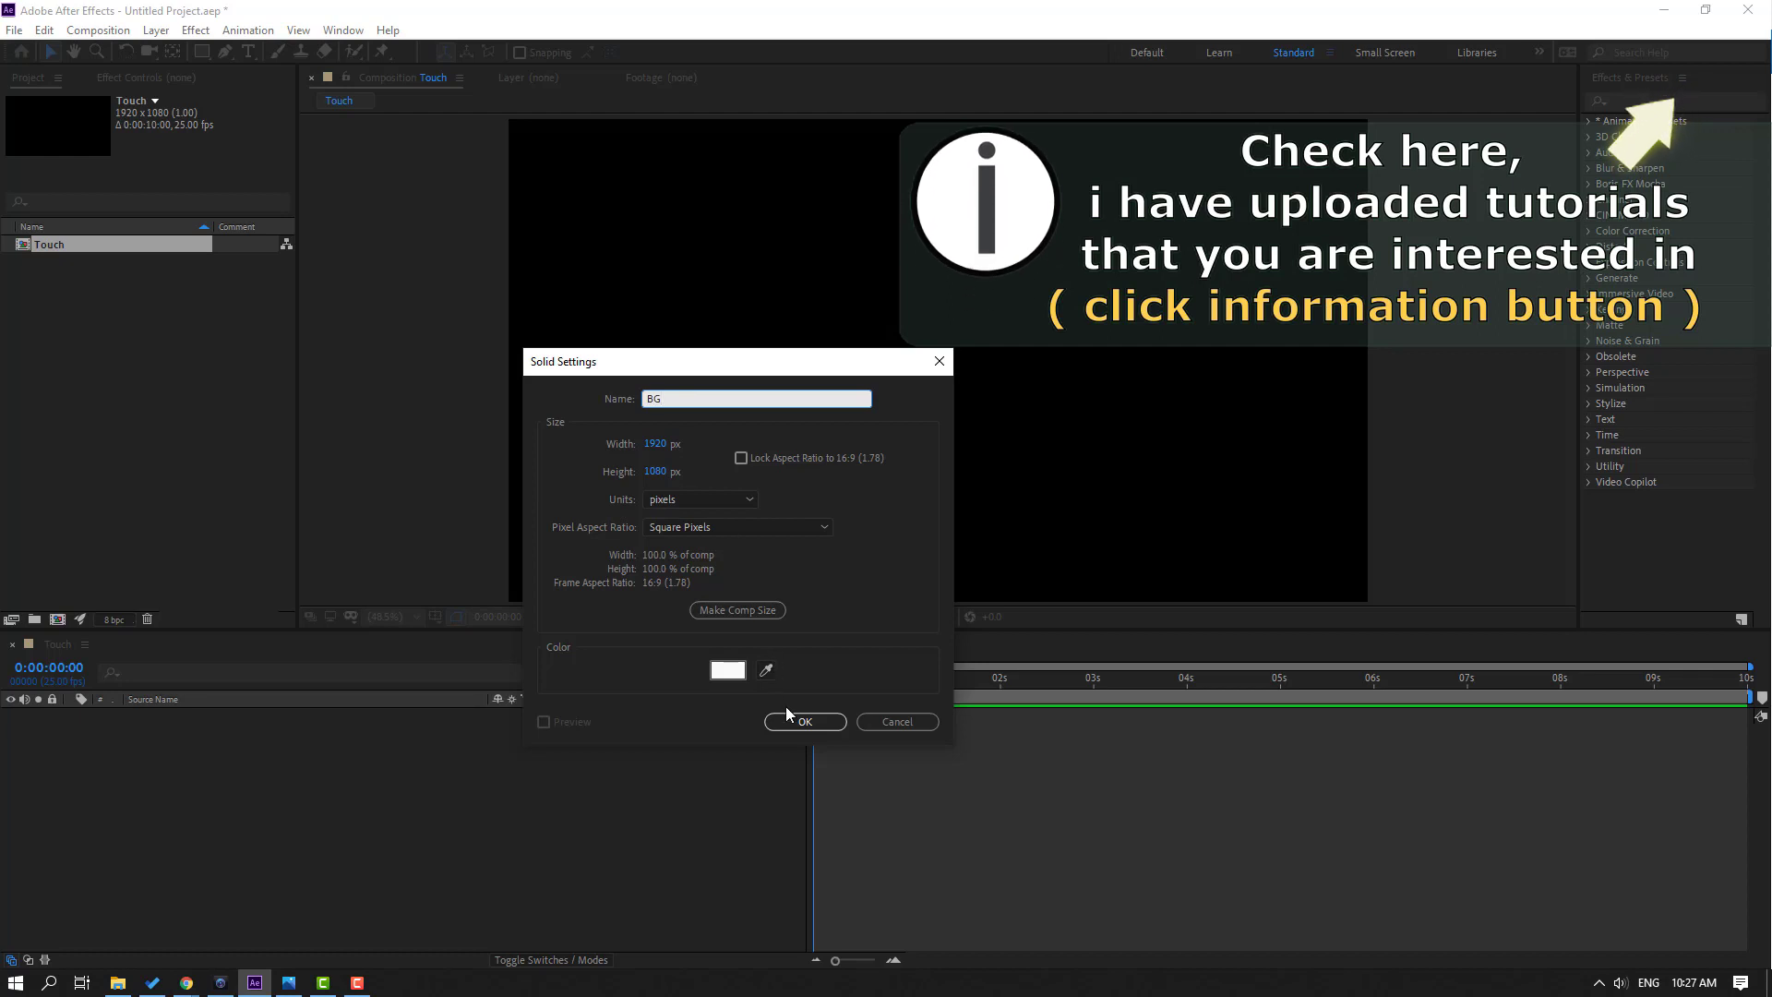
pyautogui.click(791, 721)
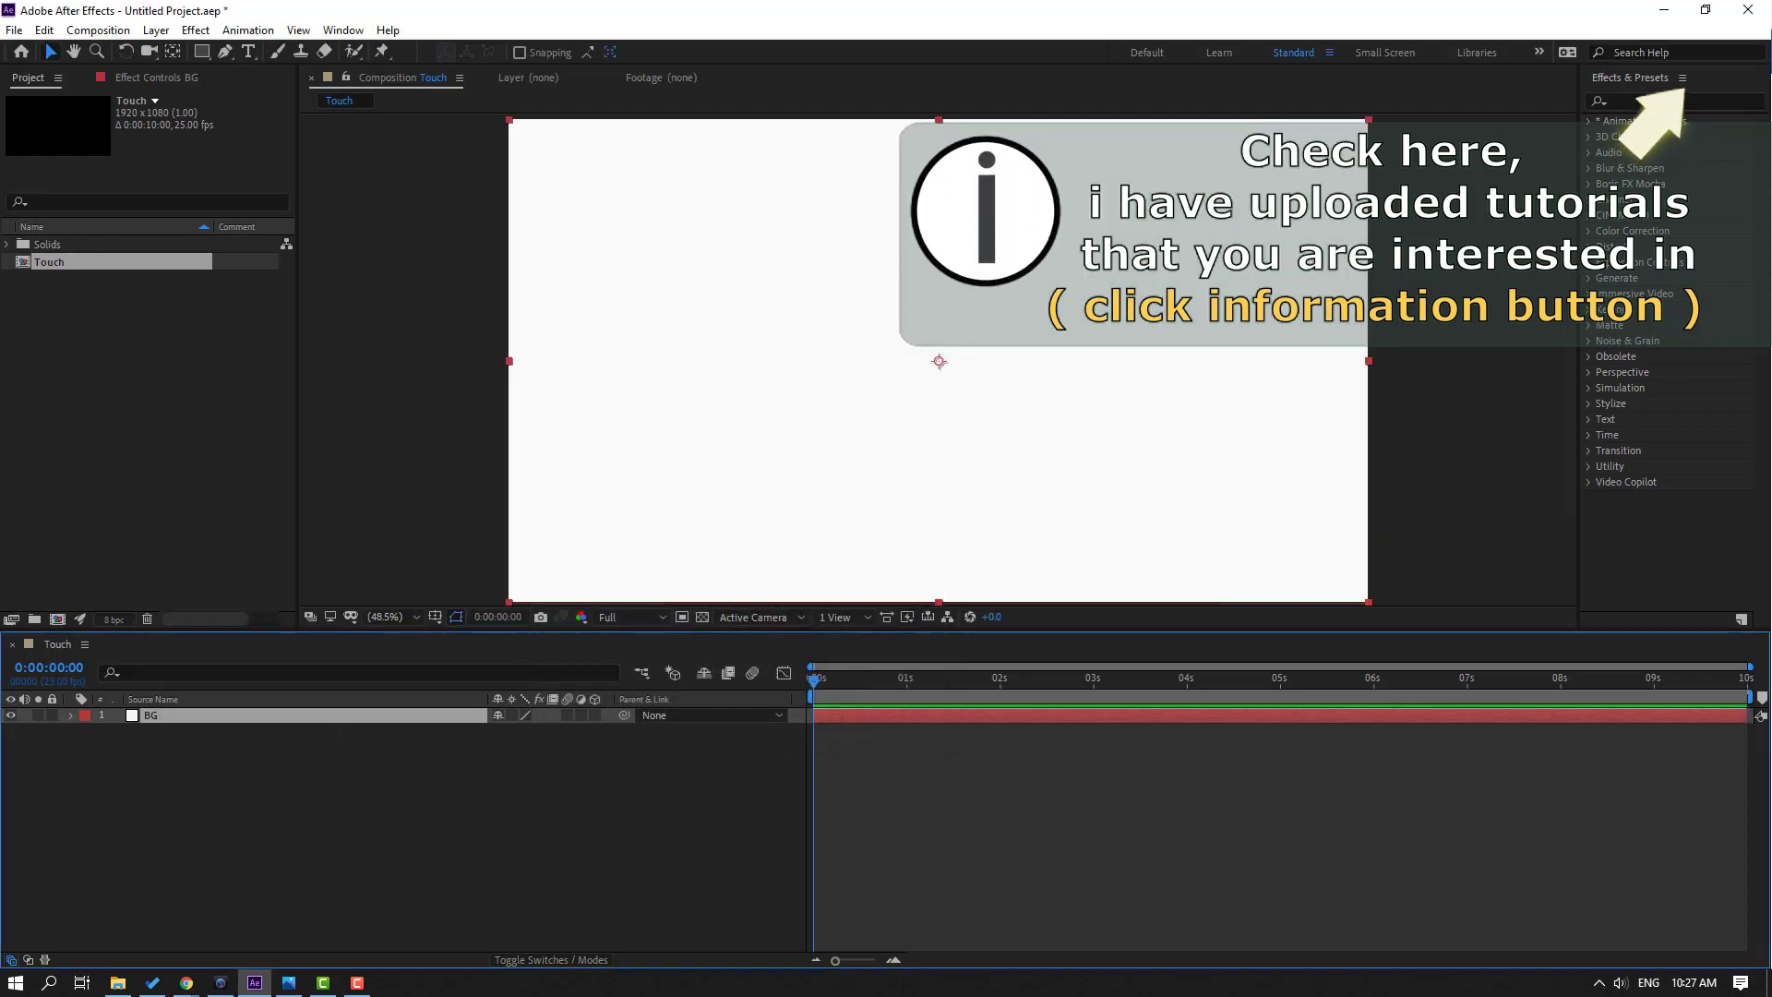
# Find the Fill effect and apply it to the BG layer
pyautogui.click(1648, 102)
pyautogui.write('f')
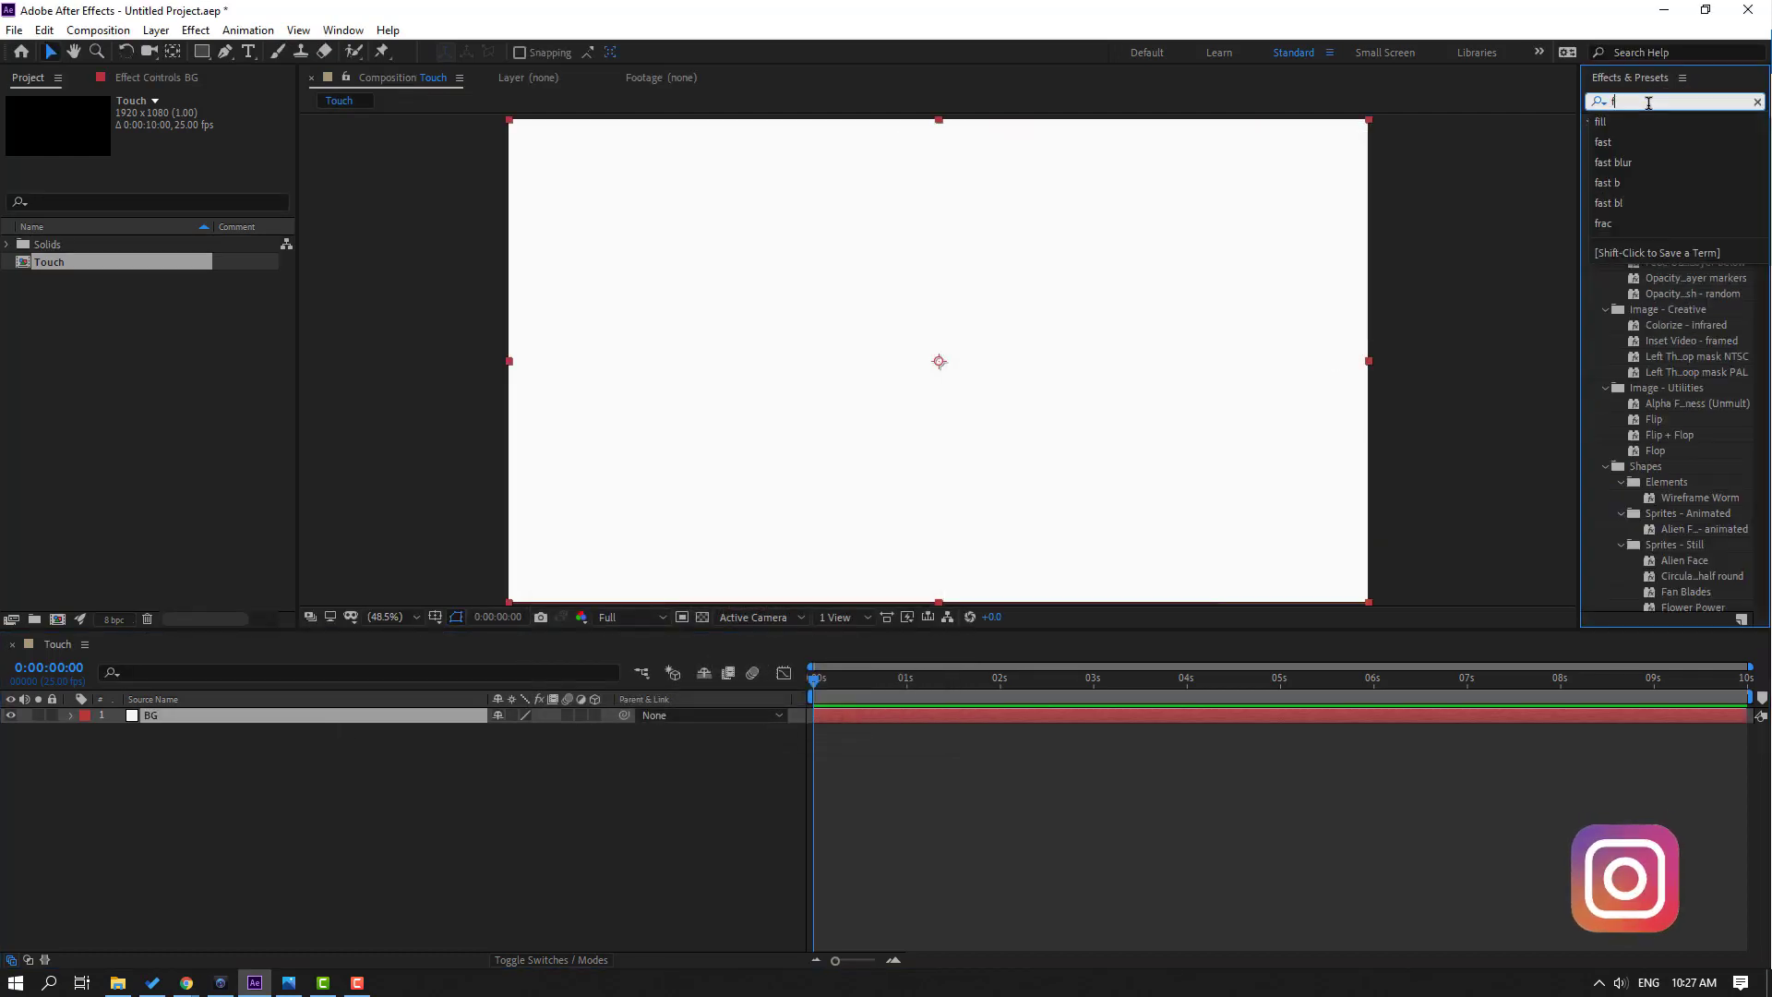
pyautogui.write('ill')
pyautogui.moveTo(1652, 215); pyautogui.dragTo(152, 720)
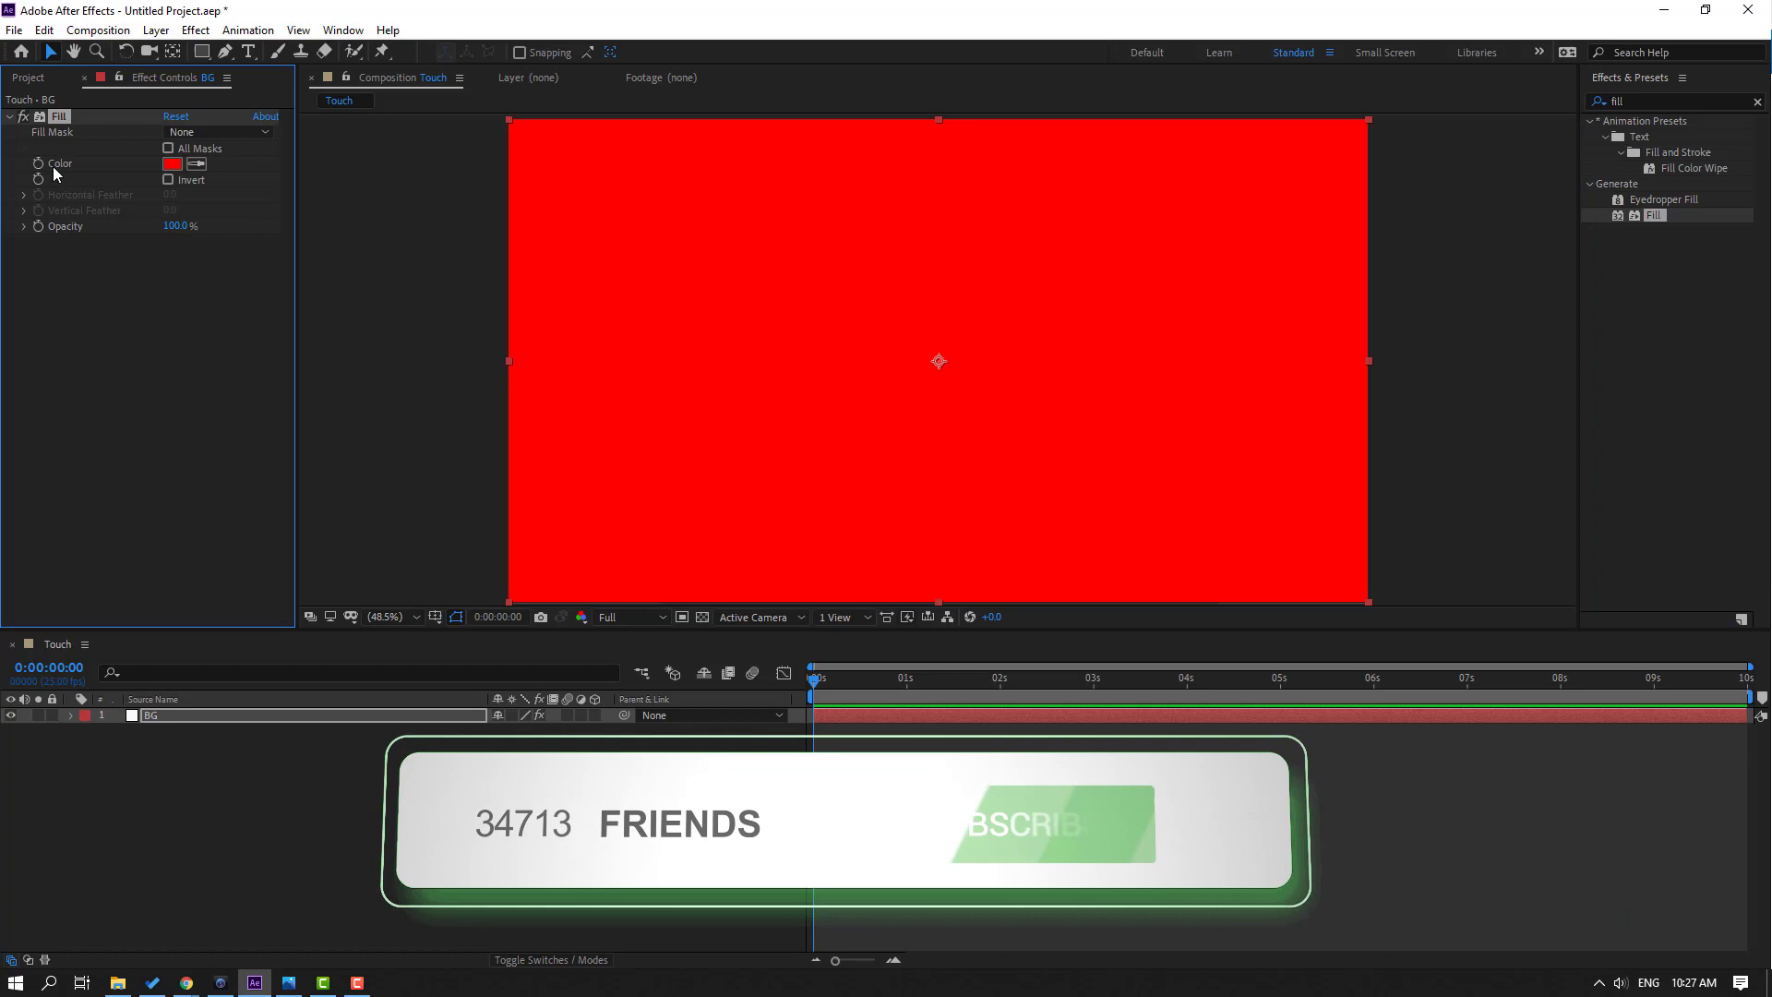
# Set the BG layer's Fill effect colour to light blue 7EBDFE and lock the layer
pyautogui.click(171, 164)
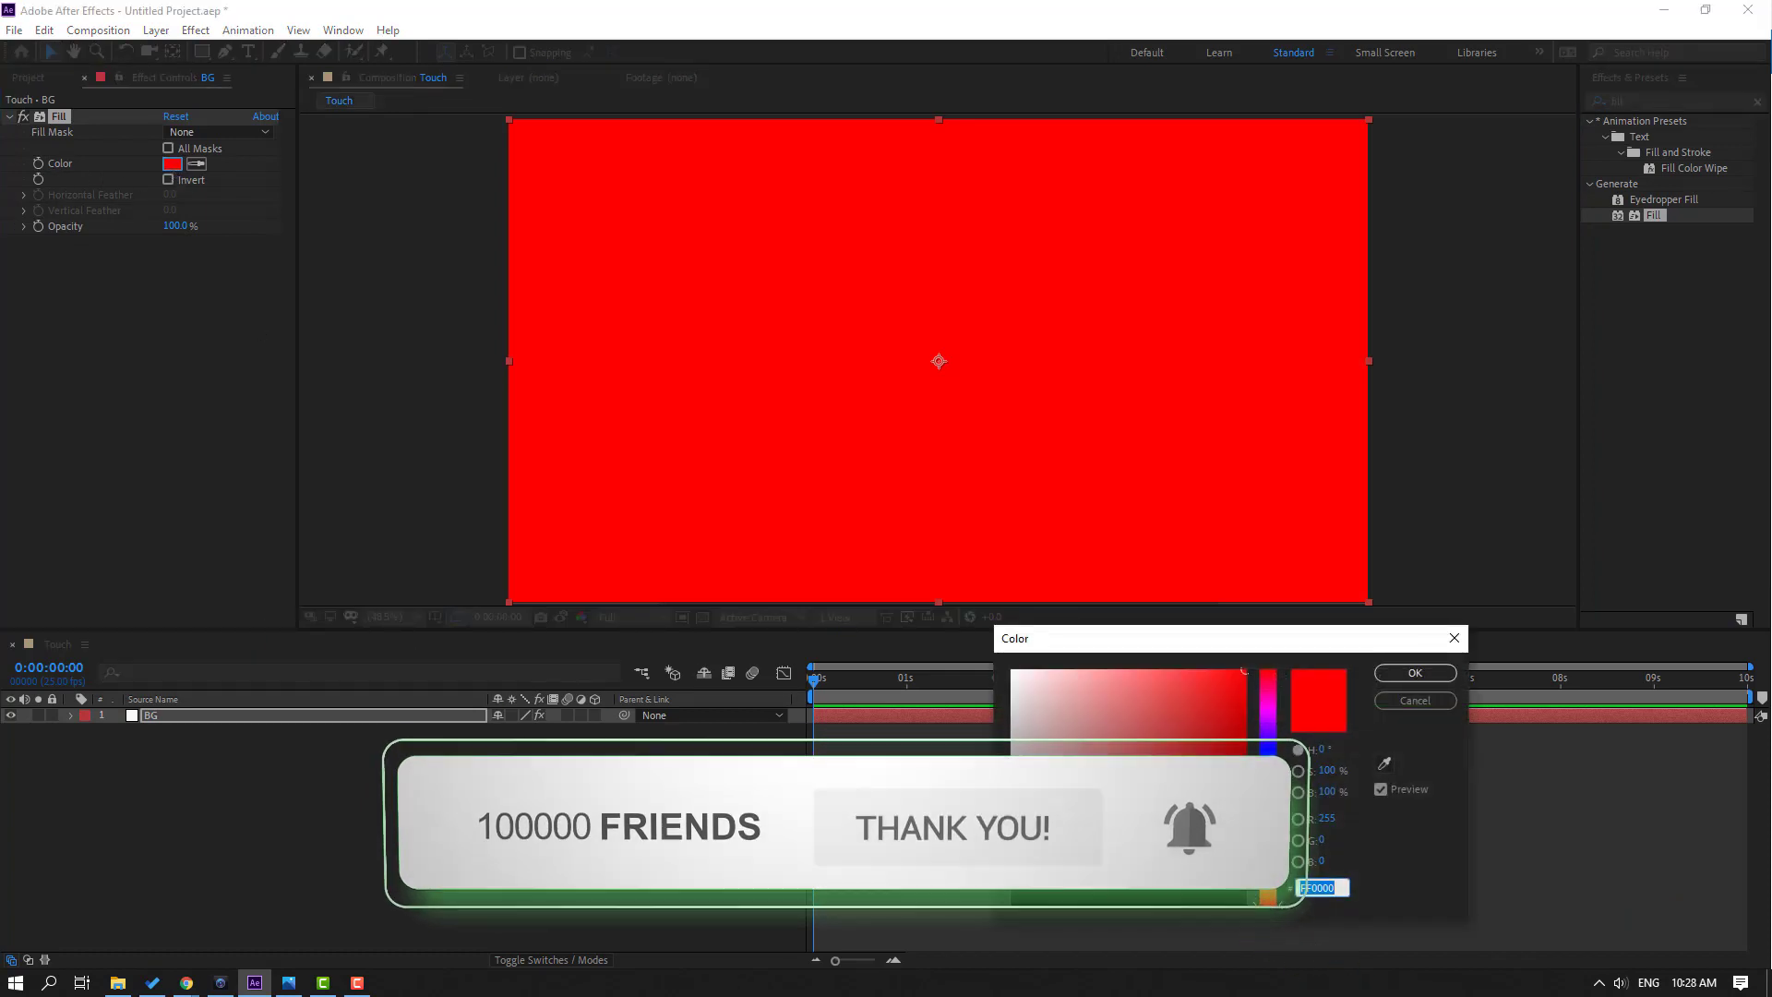
pyautogui.moveTo(1267, 778); pyautogui.dragTo(1267, 766)
pyautogui.moveTo(1200, 676); pyautogui.dragTo(1160, 673)
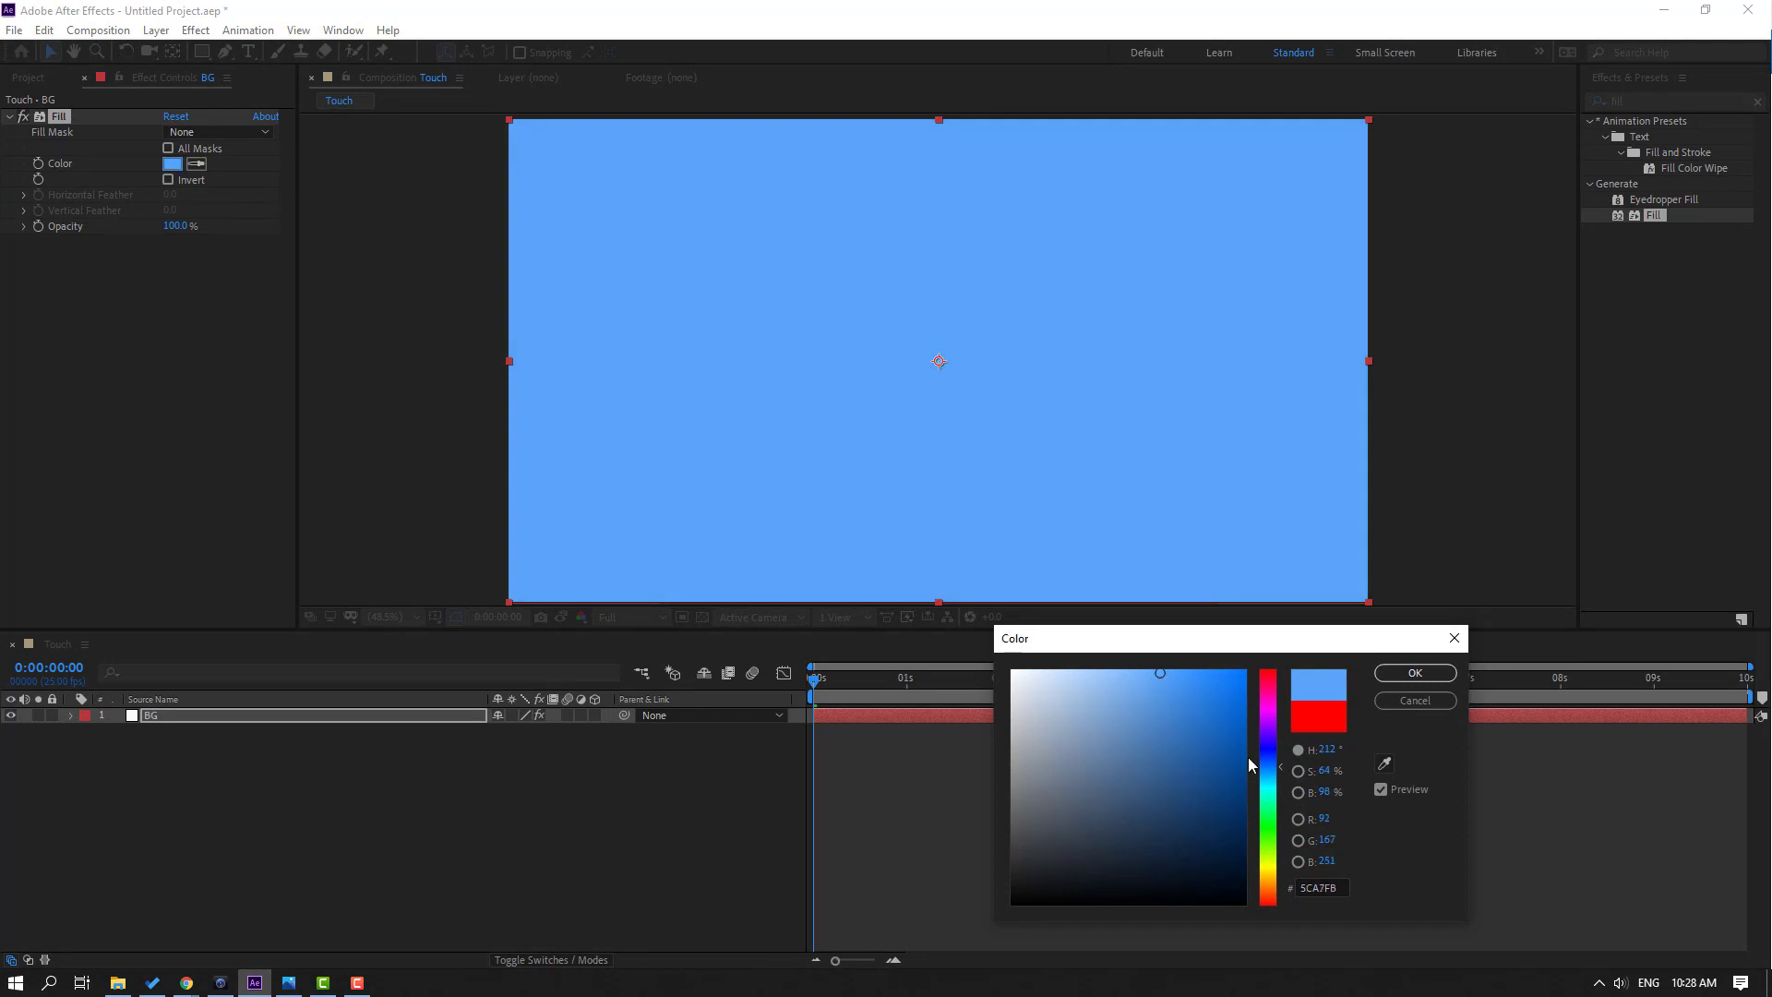
pyautogui.moveTo(1268, 766); pyautogui.dragTo(1268, 765)
pyautogui.moveTo(1204, 689); pyautogui.dragTo(1153, 673)
pyautogui.moveTo(1265, 765); pyautogui.dragTo(1266, 769)
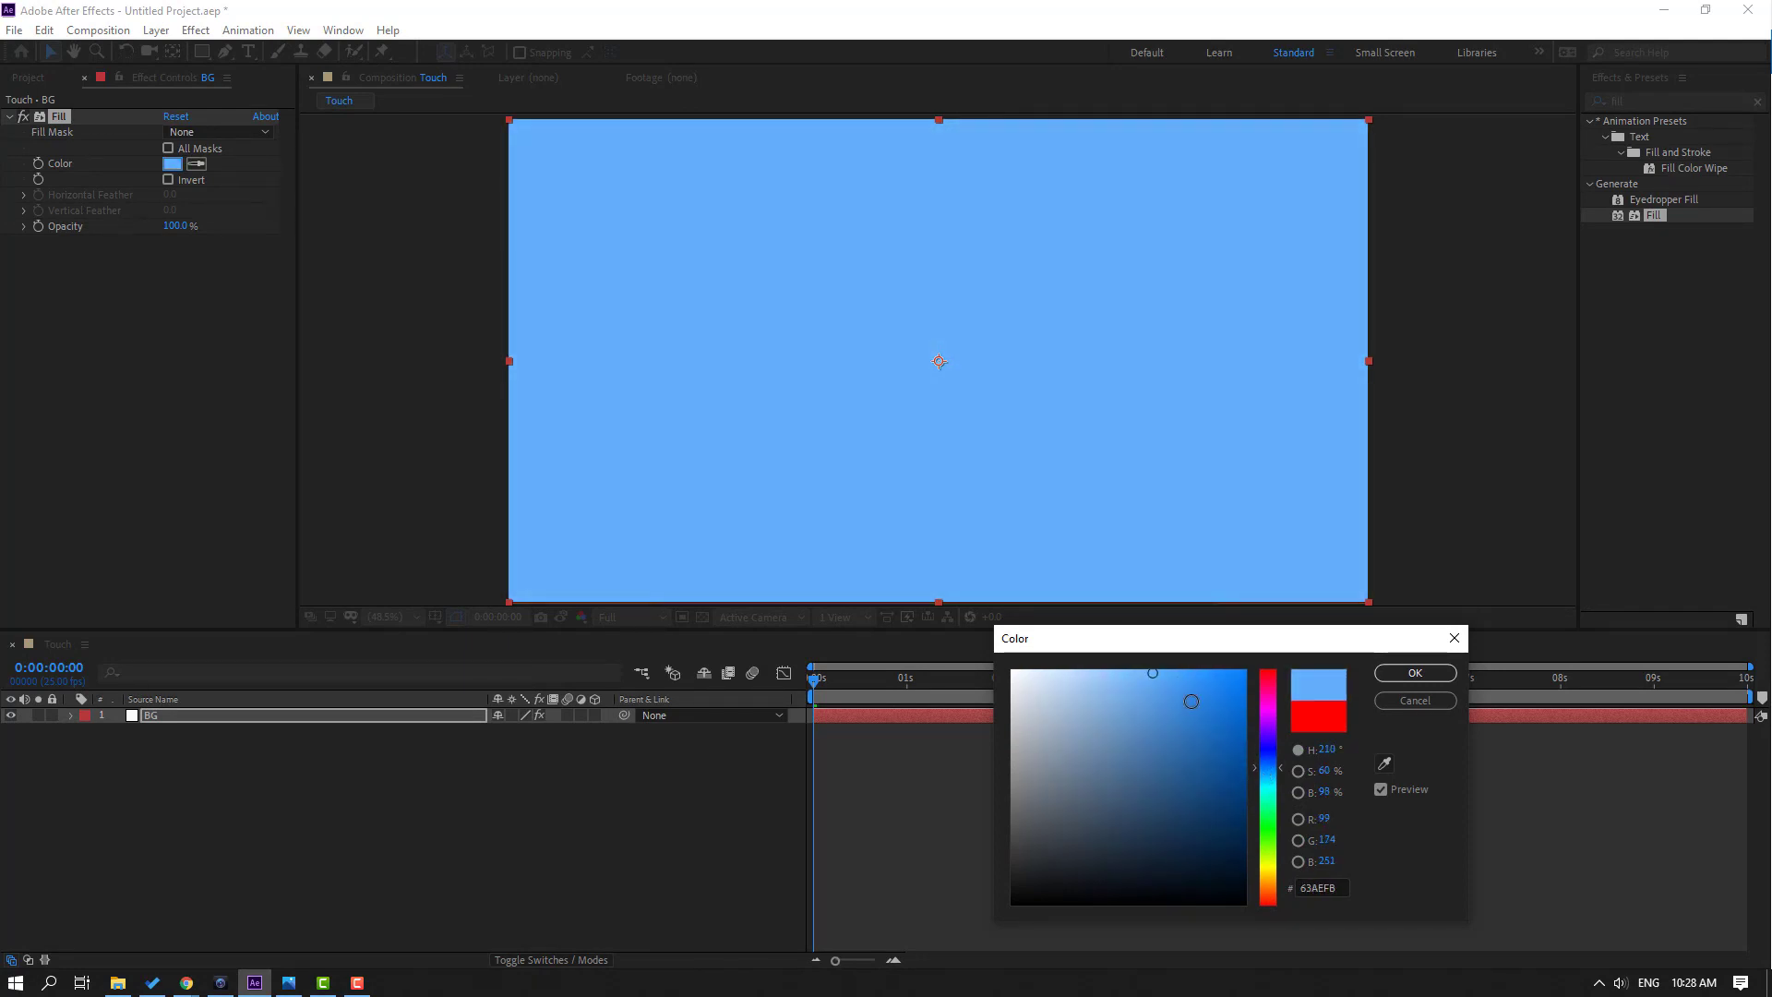
pyautogui.moveTo(1191, 701); pyautogui.dragTo(1130, 670)
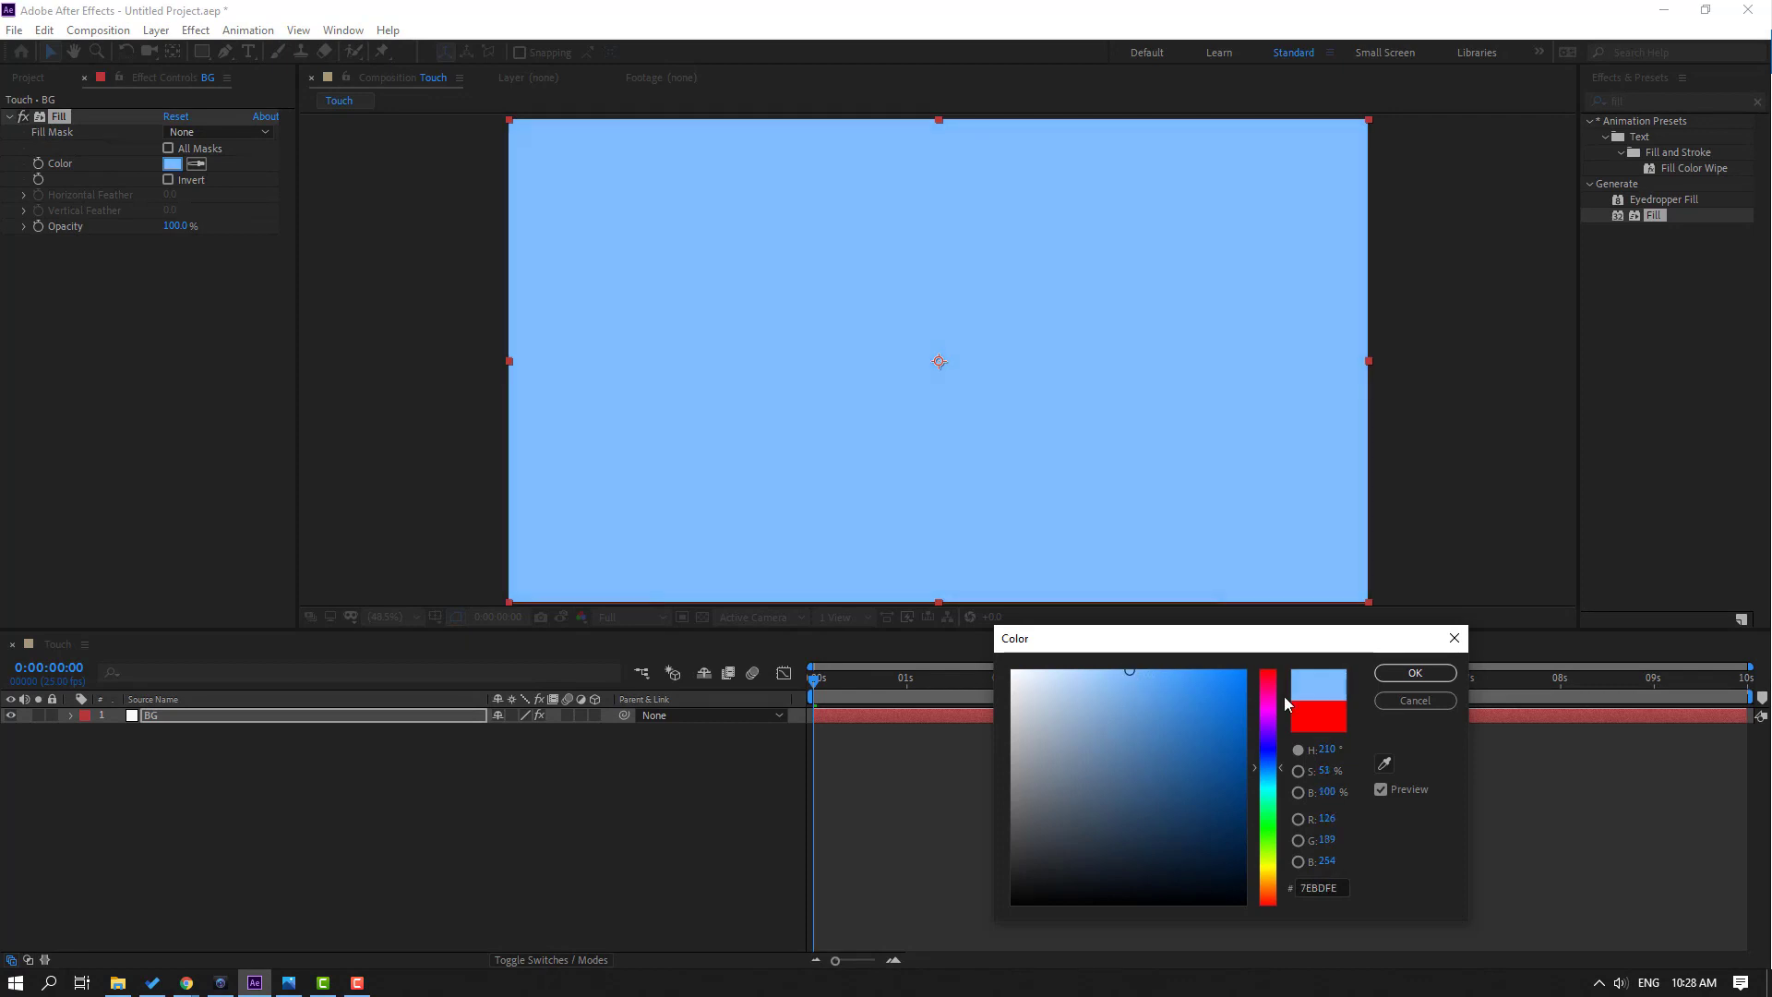
pyautogui.click(1413, 672)
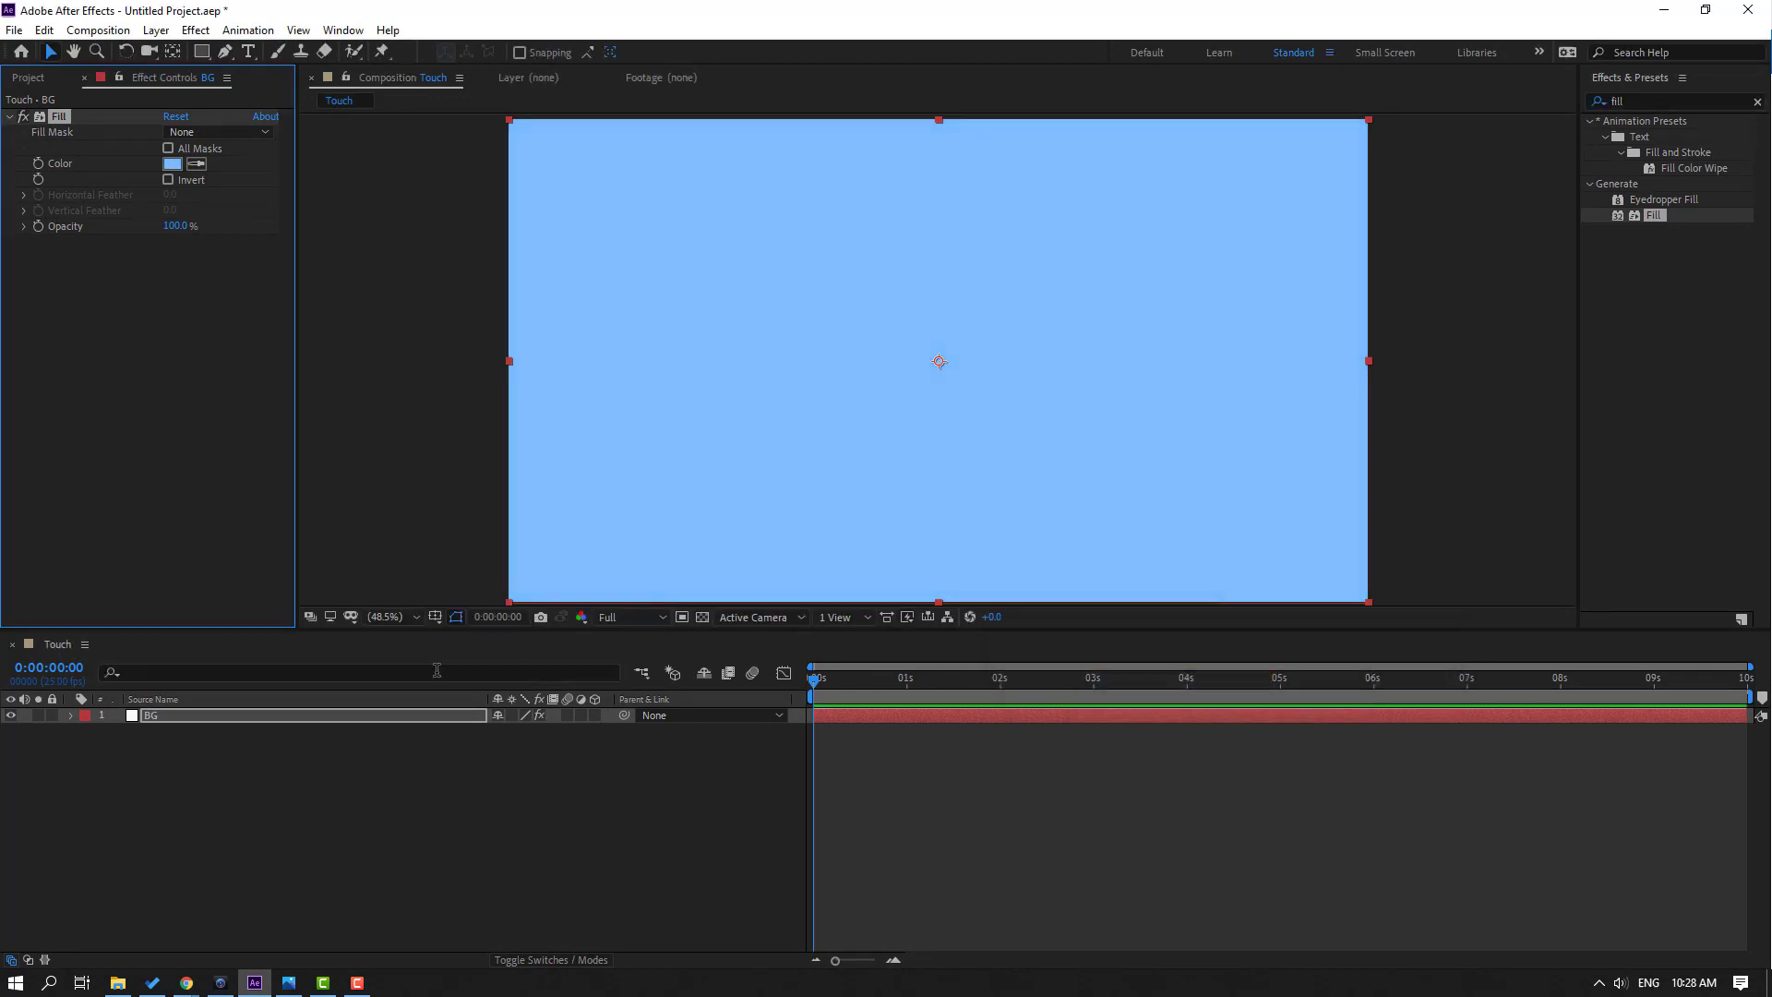
pyautogui.click(153, 807)
pyautogui.click(52, 715)
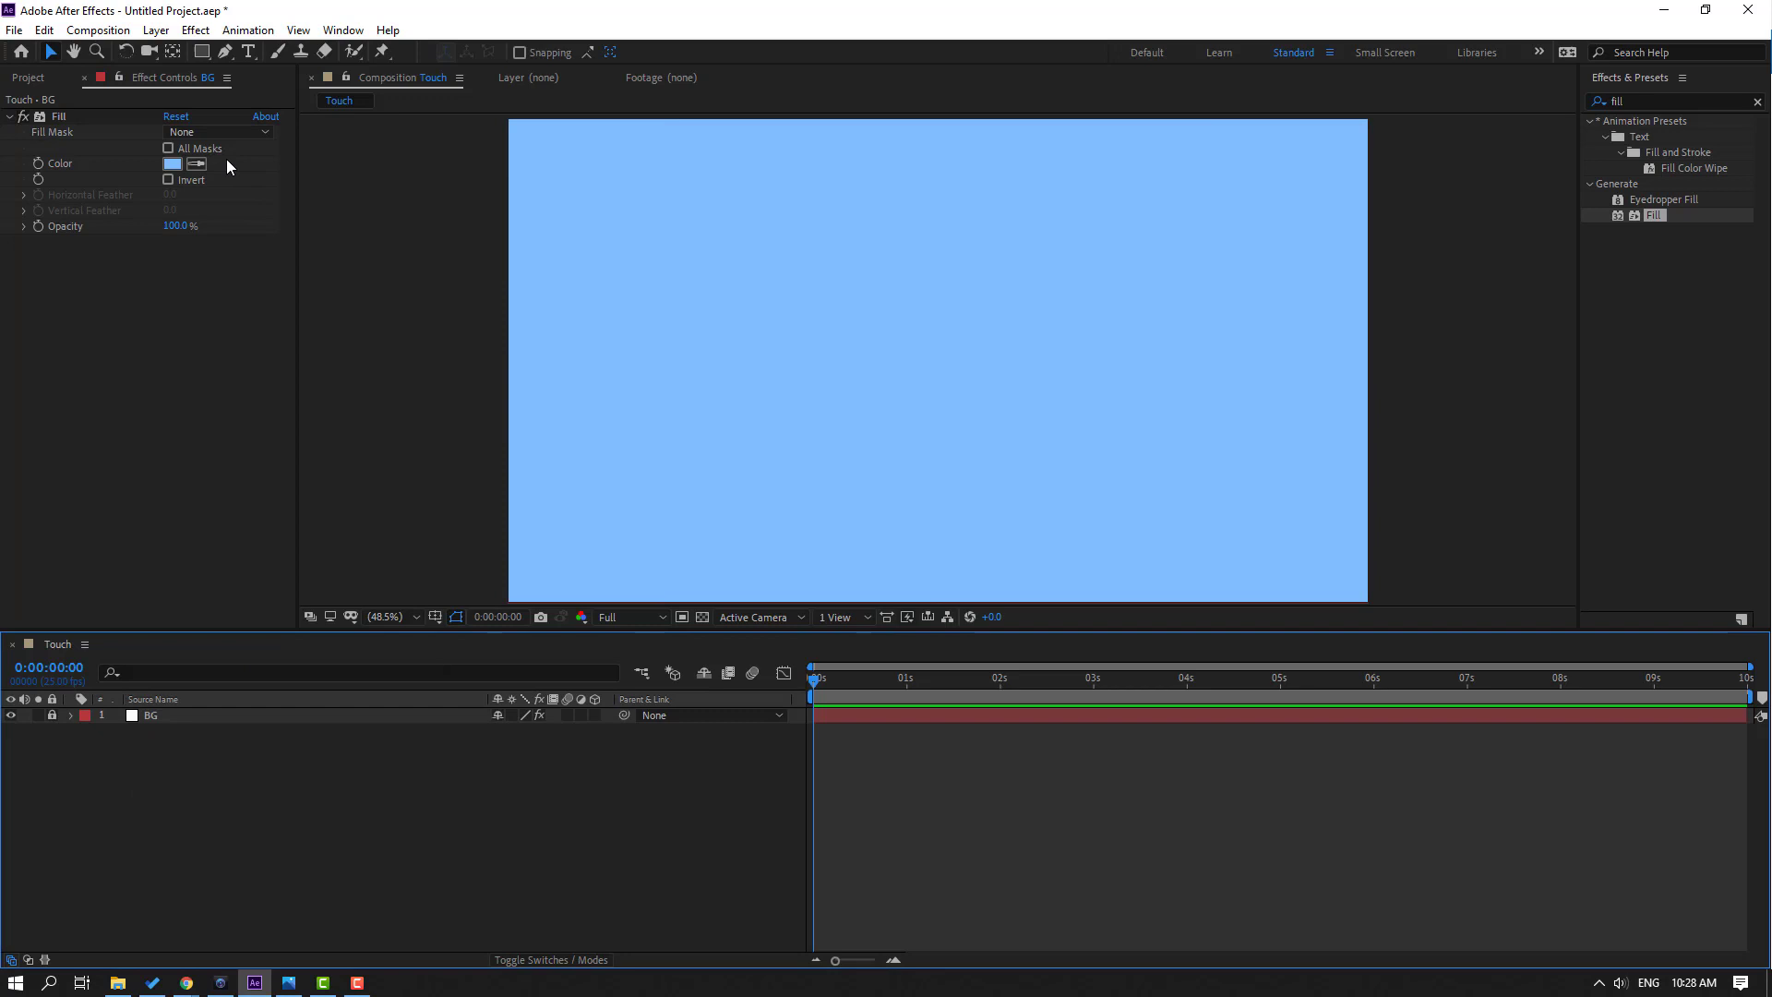
# Draw a small circle as a new shape layer above and left of the composition's centre using the Ellipse tool
pyautogui.click(198, 54)
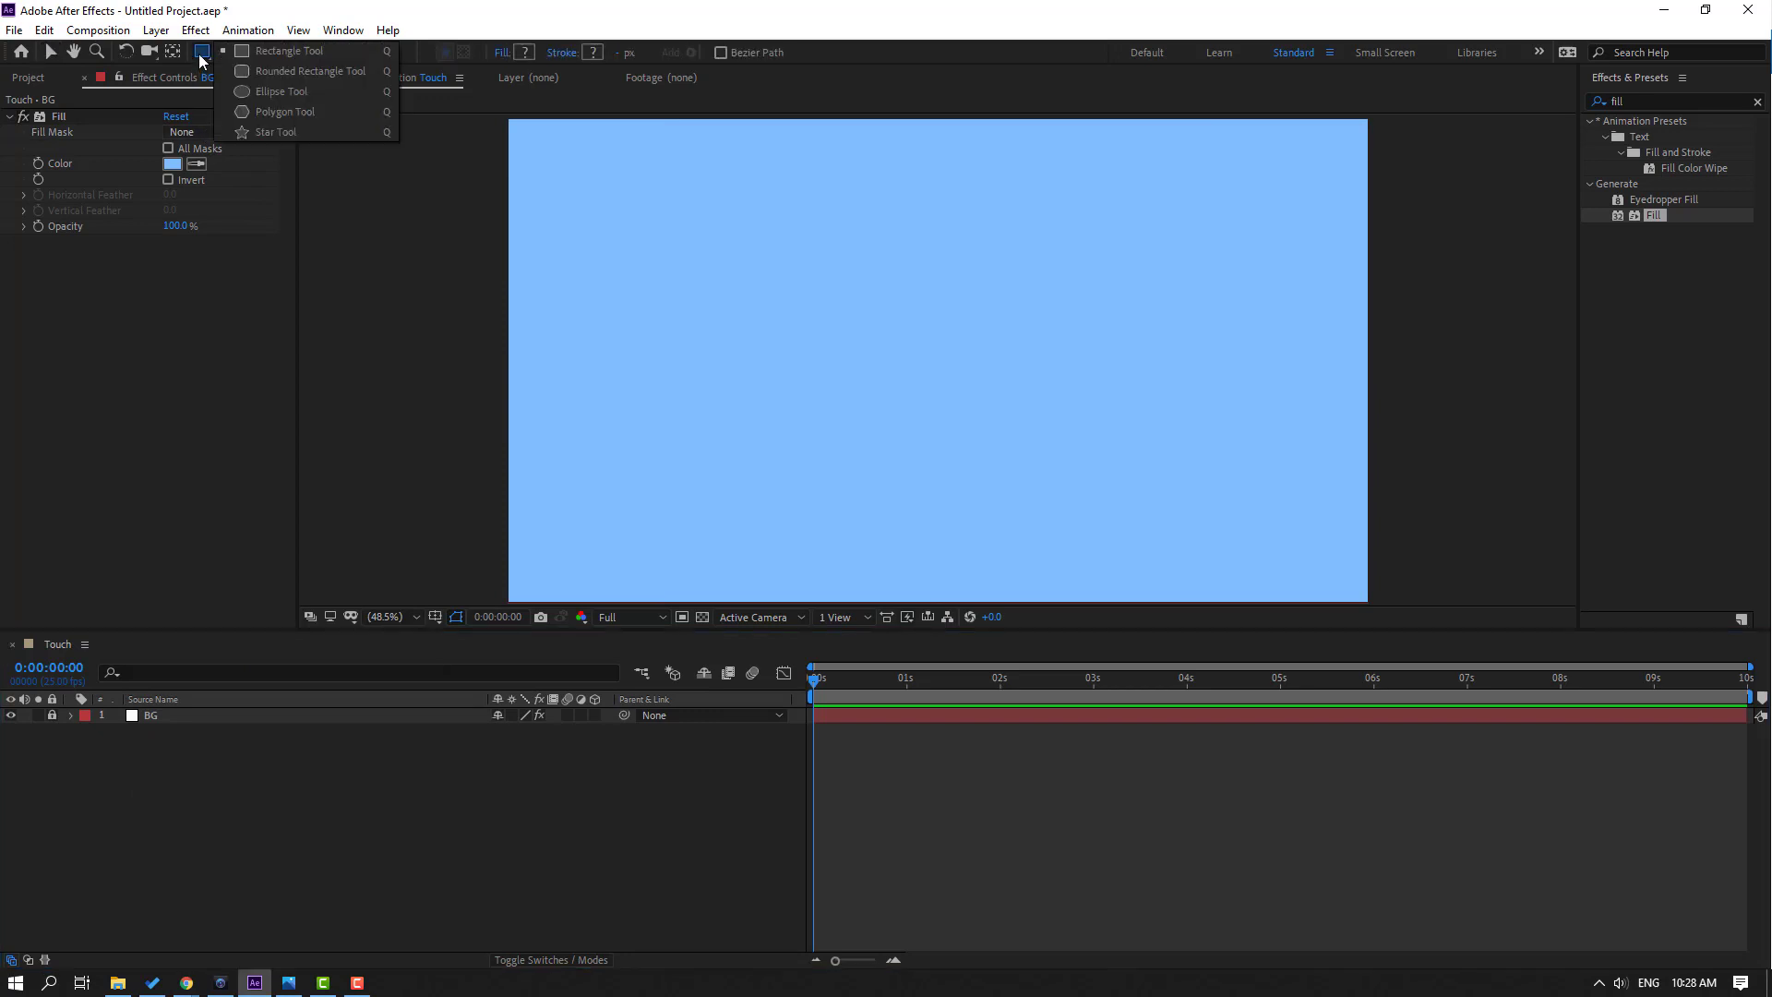
pyautogui.click(272, 93)
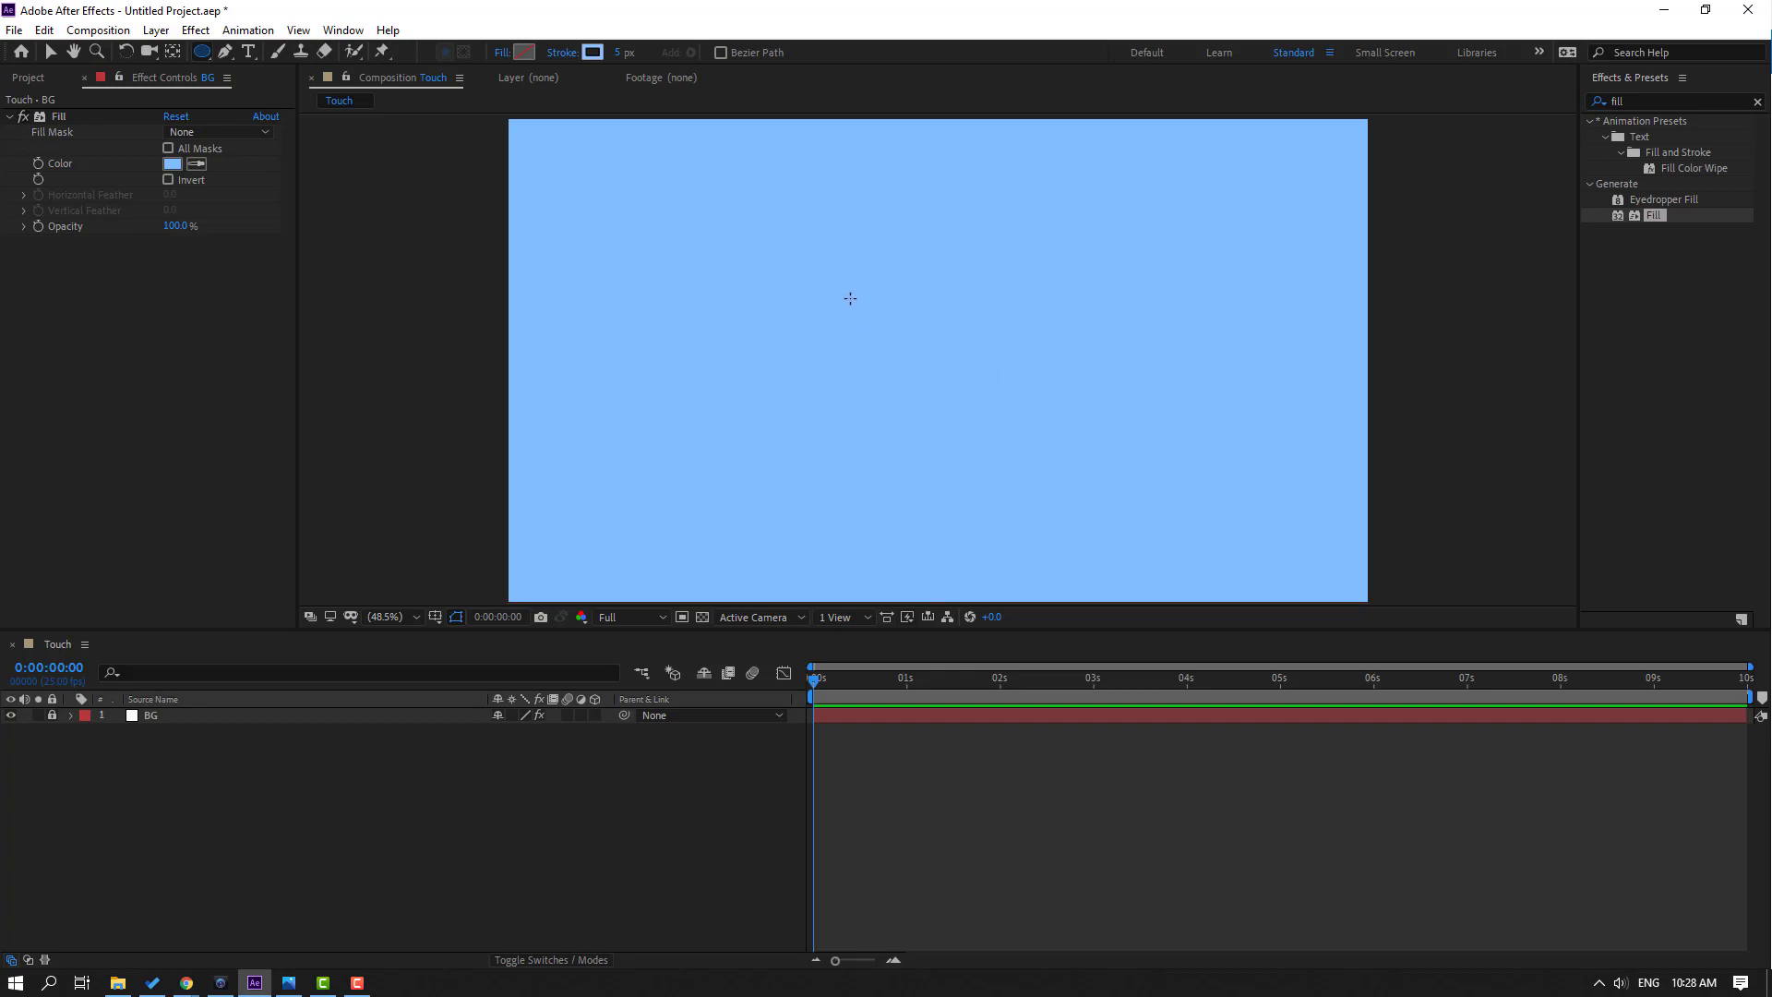
pyautogui.moveTo(850, 298); pyautogui.dragTo(887, 335)
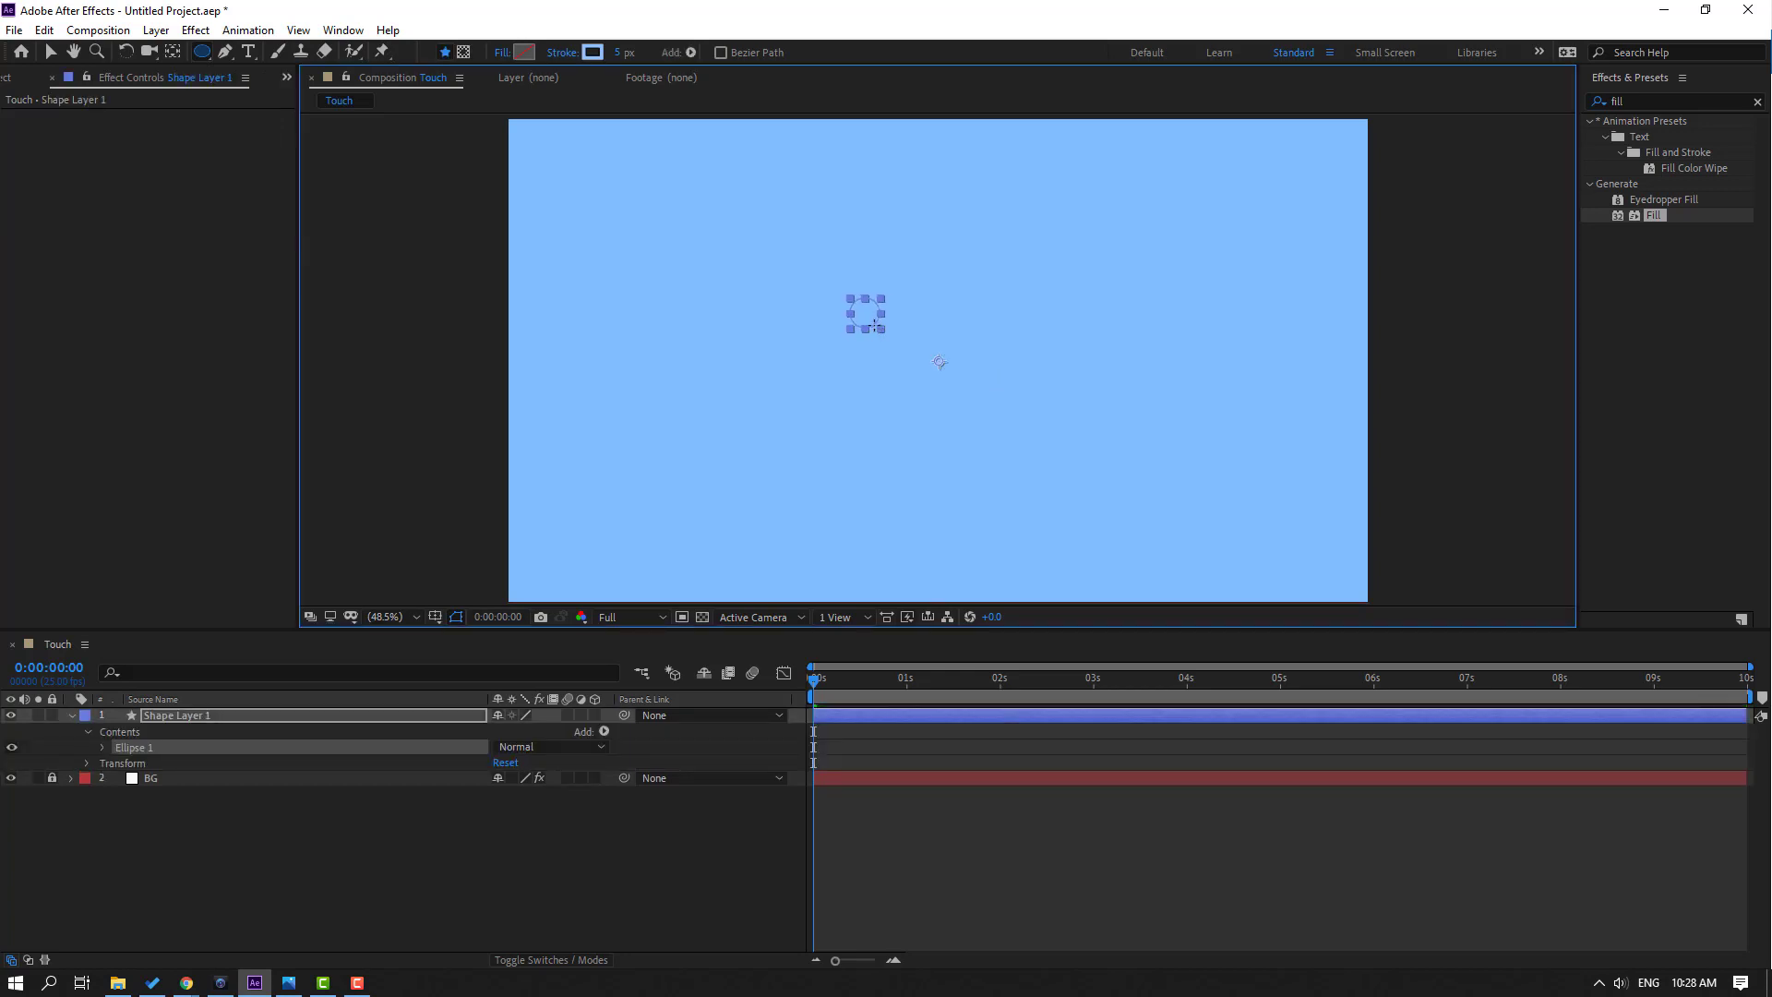
pyautogui.click(54, 55)
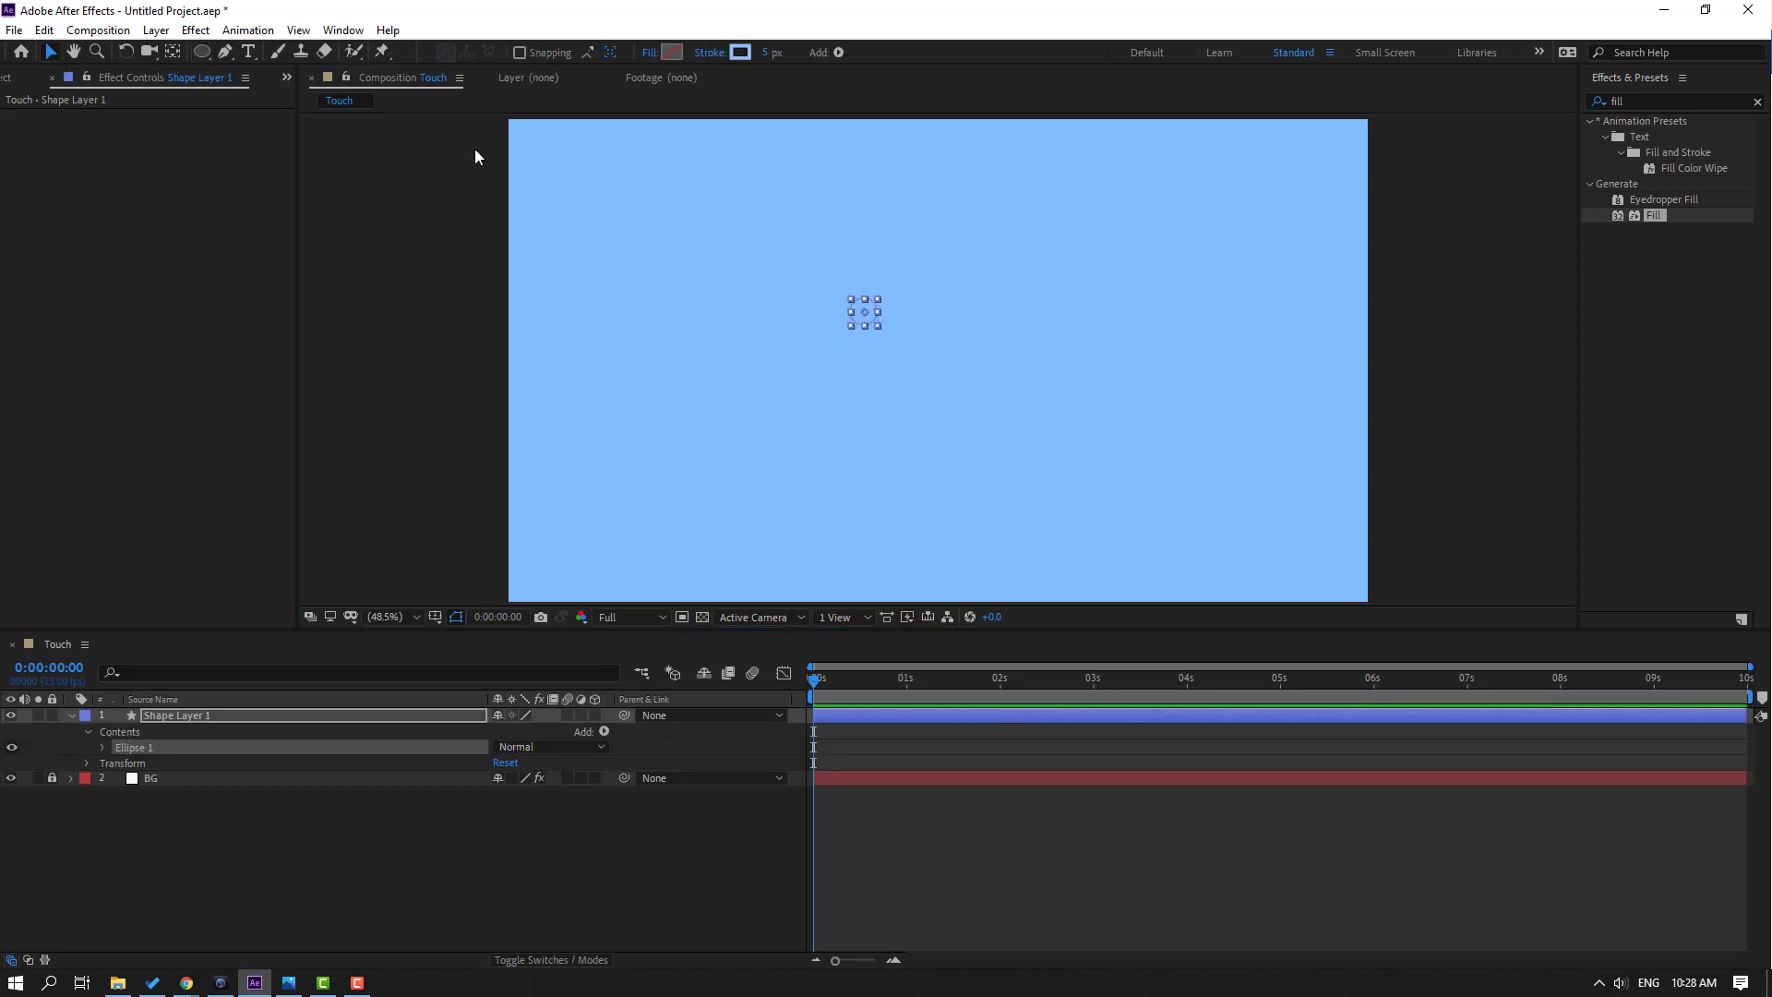
# Set the circle's stroke width to 0 px and its fill colour to yellow FFD34C
pyautogui.click(764, 54)
pyautogui.write('0')
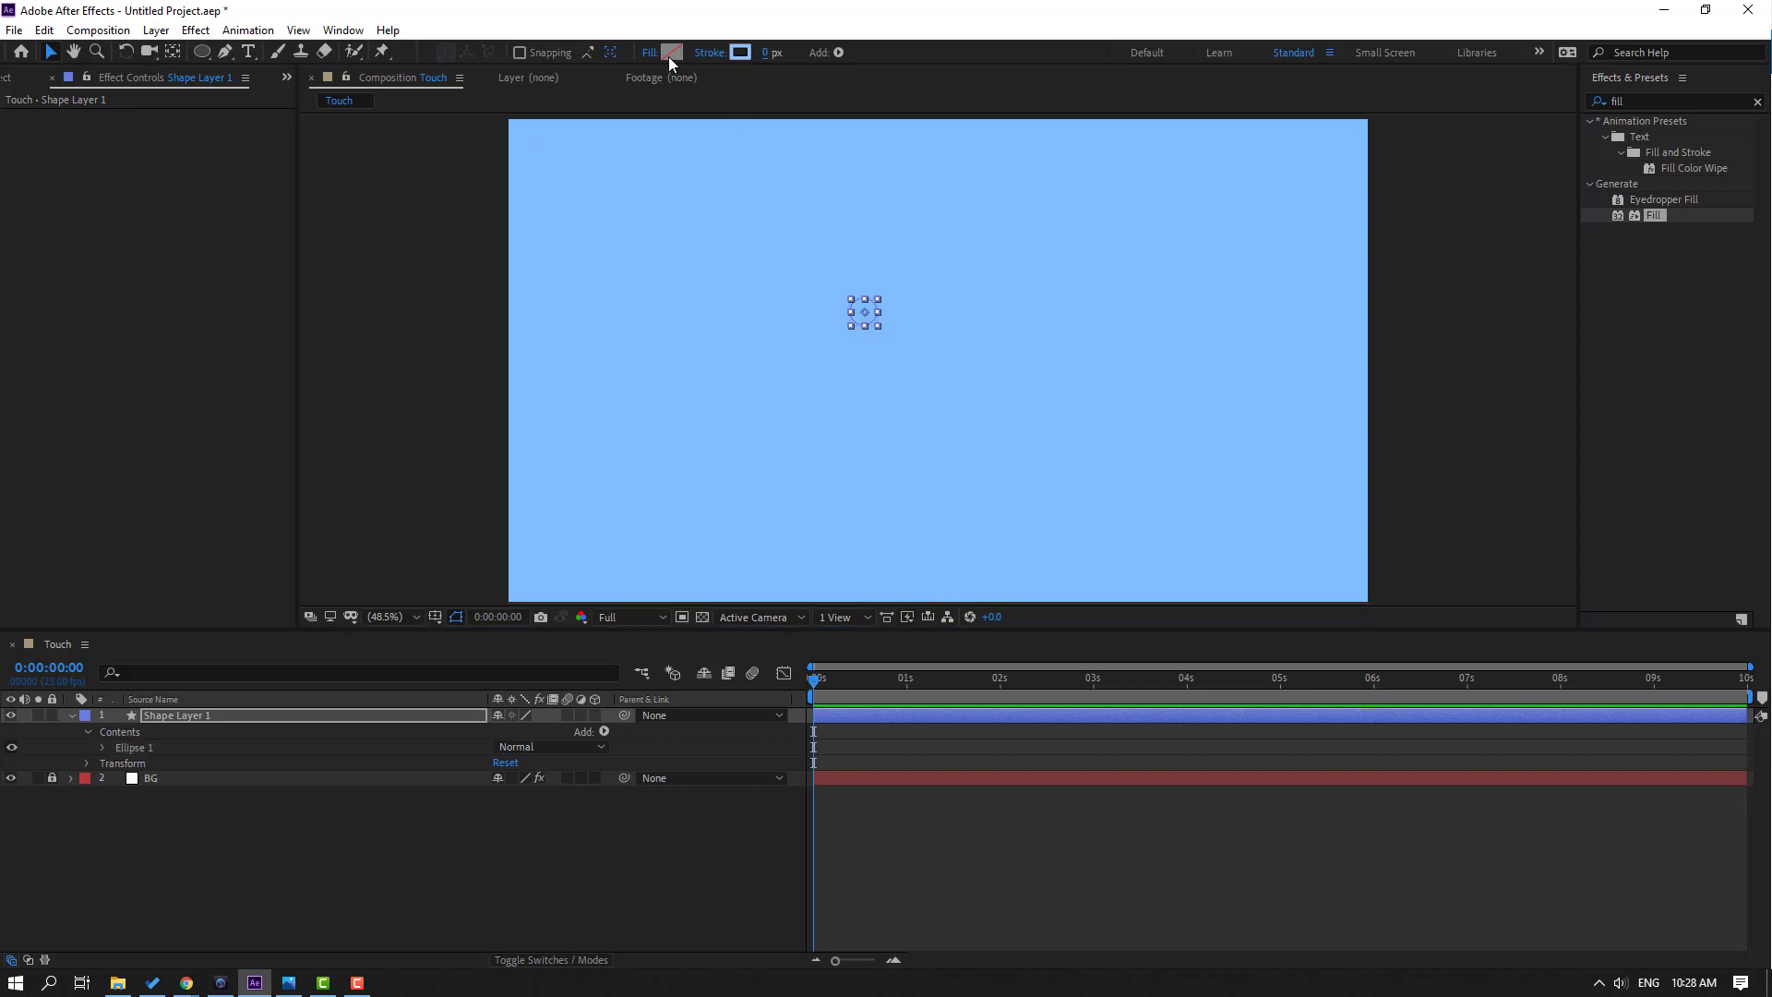
pyautogui.click(669, 54)
pyautogui.click(1269, 875)
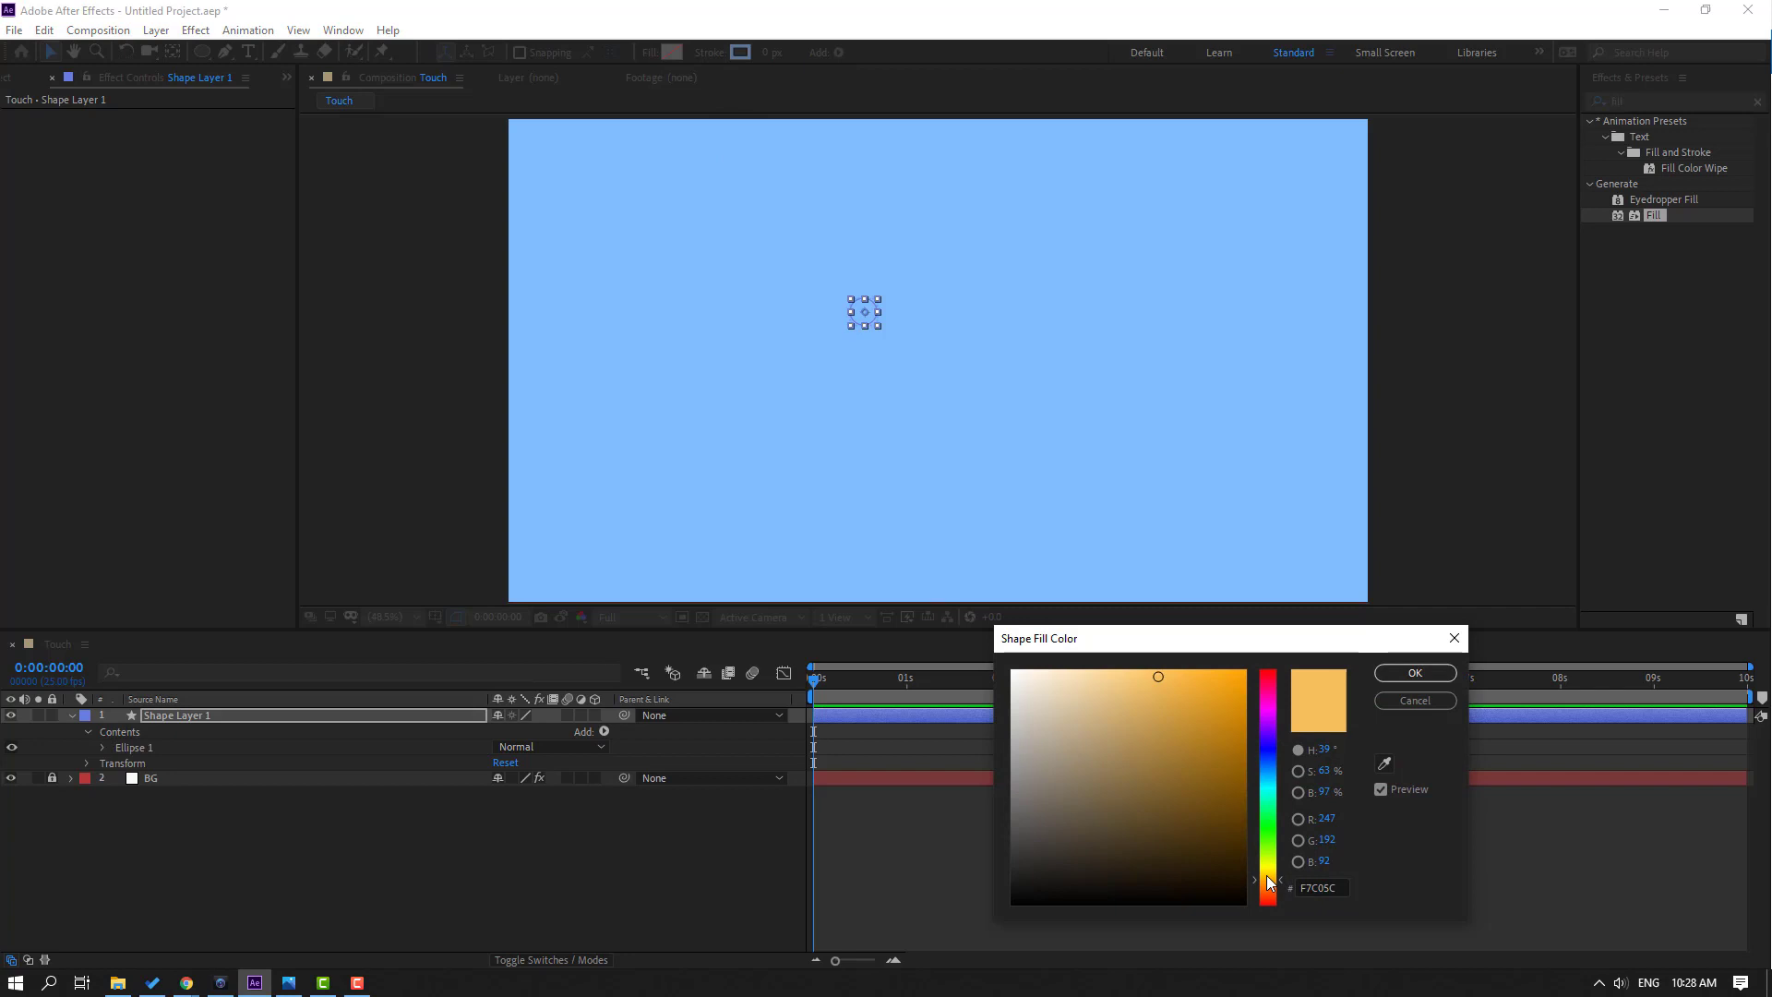
pyautogui.moveTo(1201, 677); pyautogui.dragTo(1175, 657)
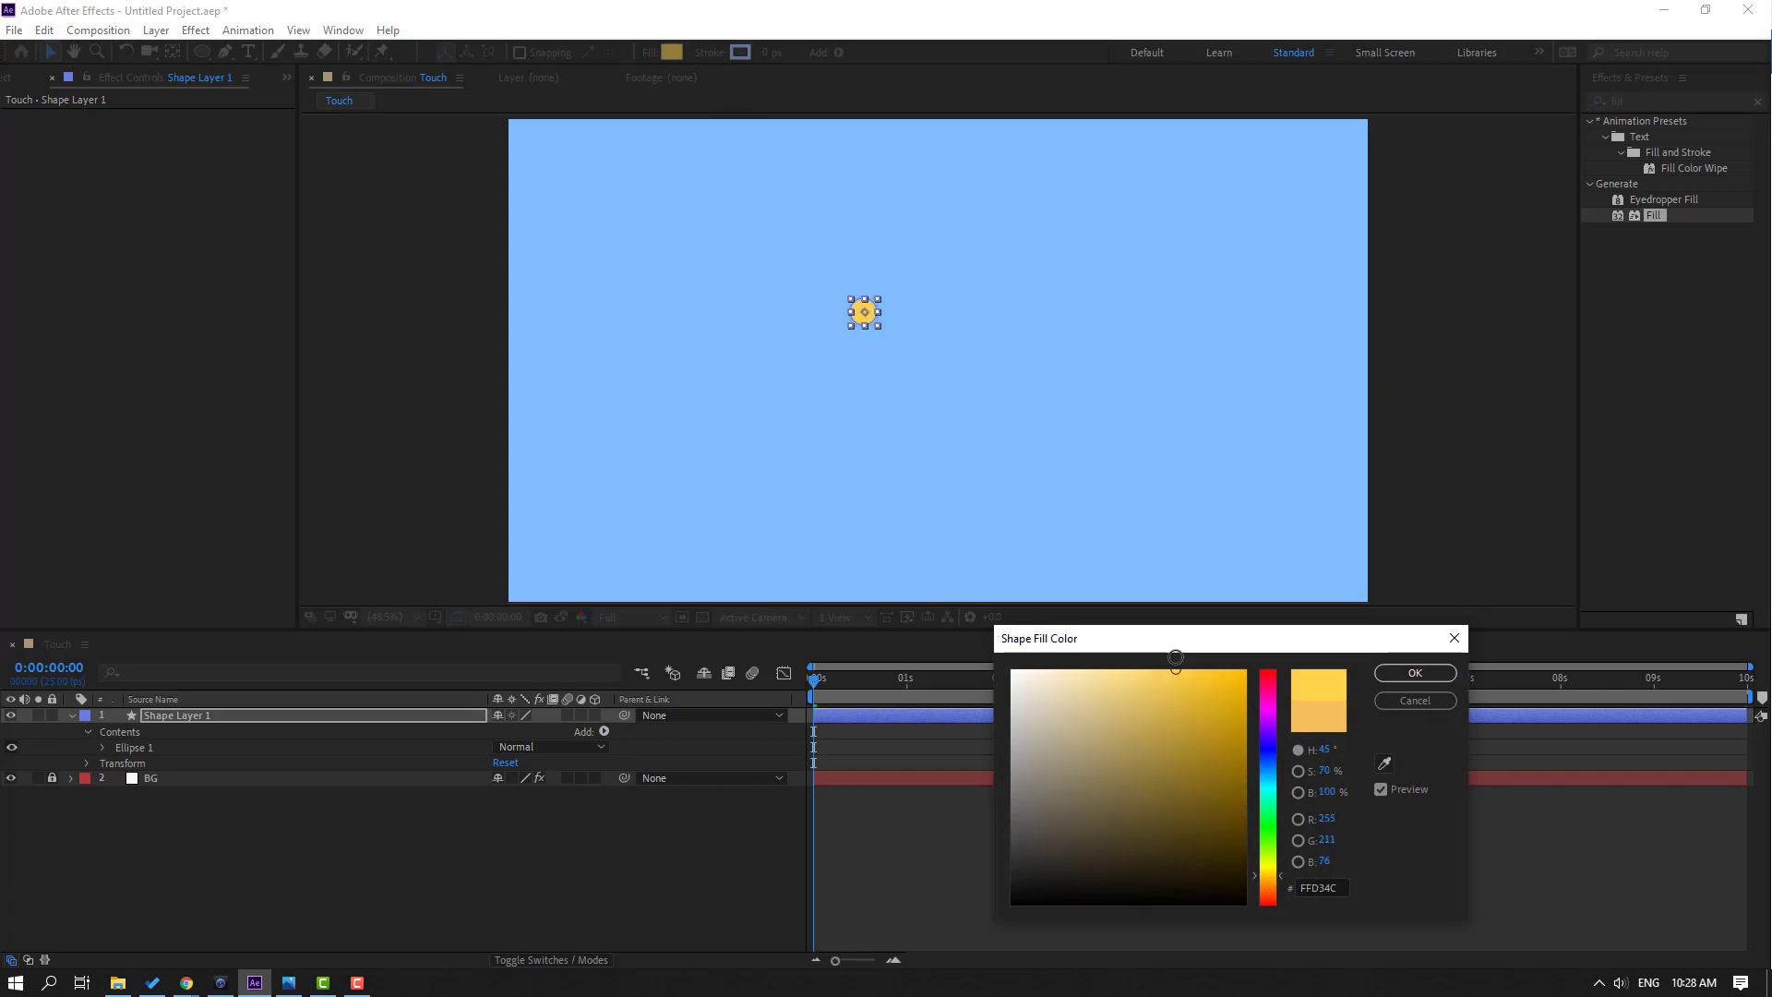
pyautogui.click(1415, 673)
# Align the circle layer horizontally and vertically to the centre of the composition
pyautogui.press('u')
pyautogui.click(343, 30)
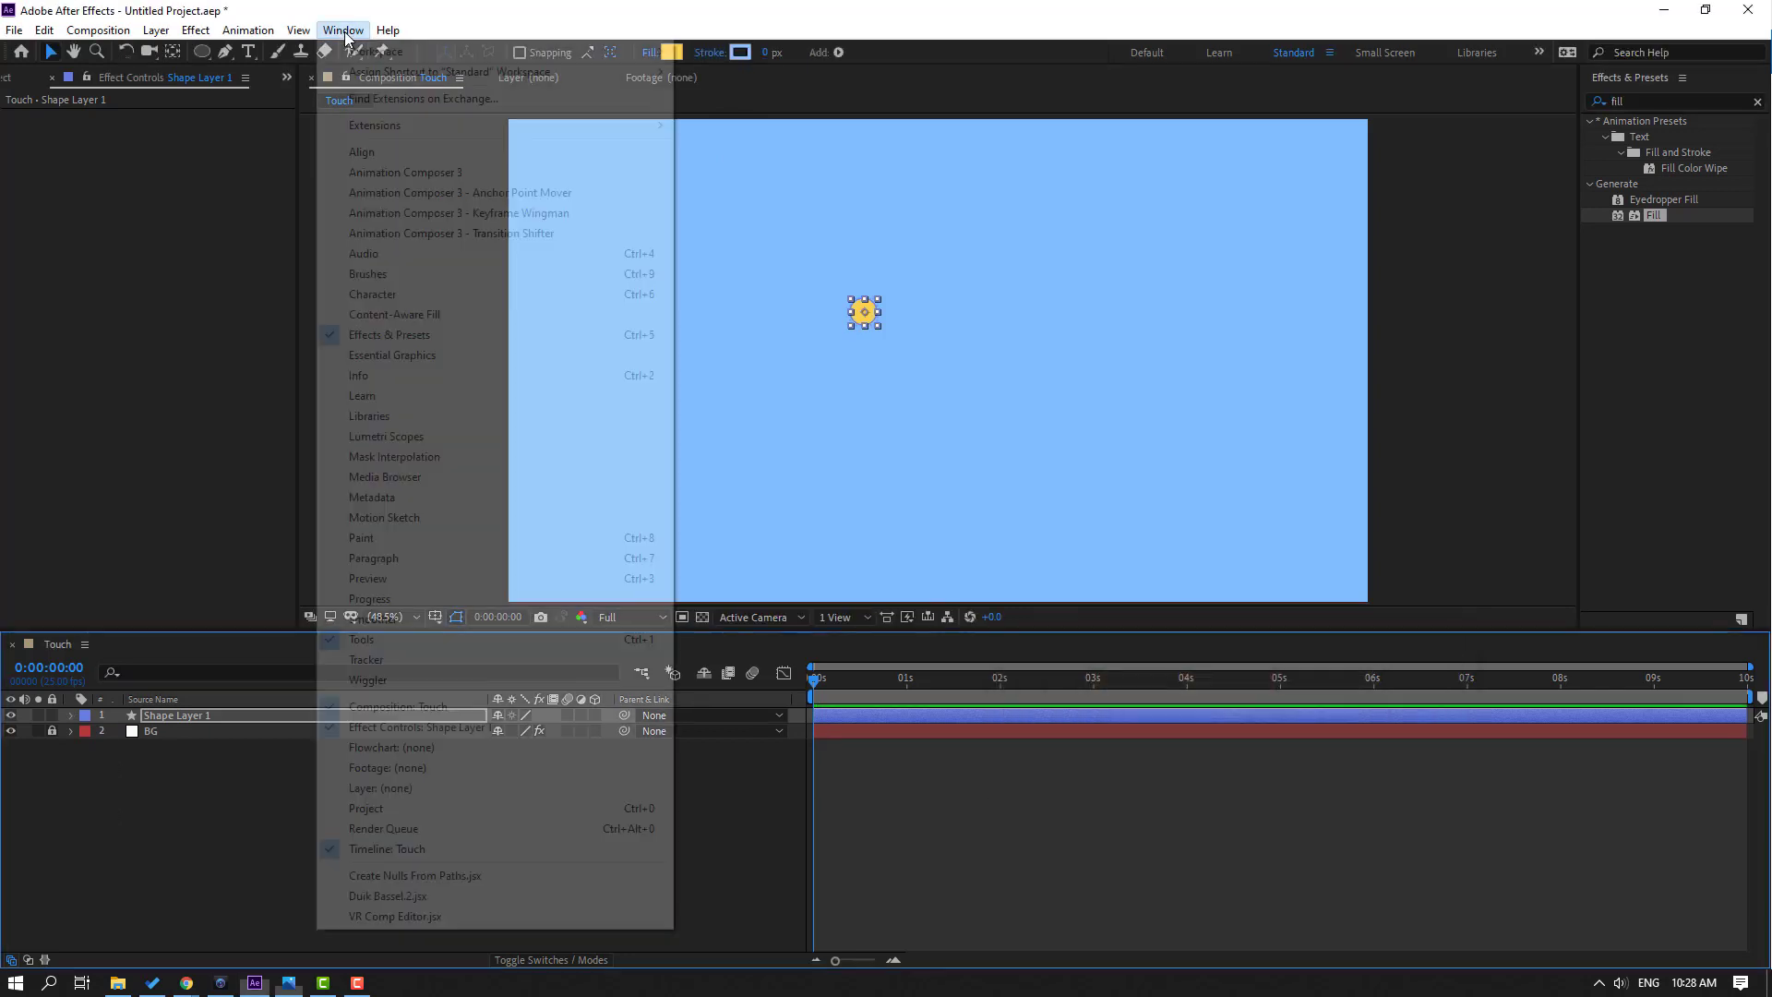
pyautogui.click(410, 153)
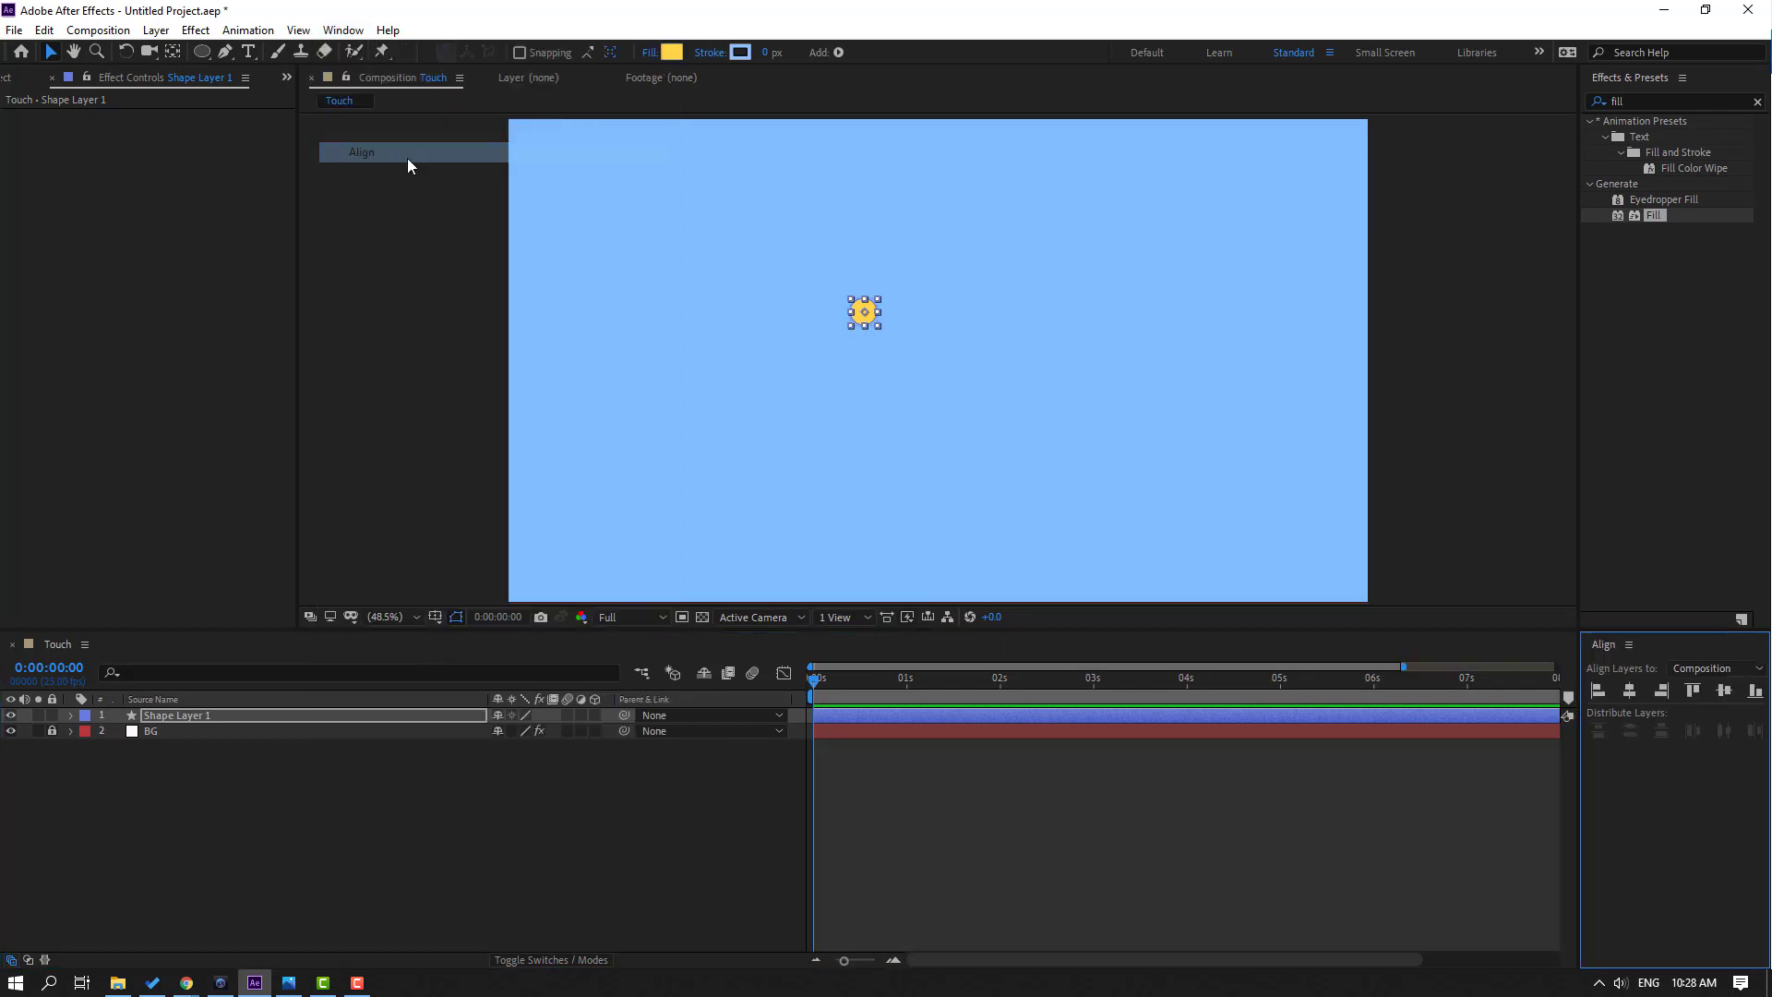
pyautogui.click(1631, 696)
pyautogui.click(1724, 692)
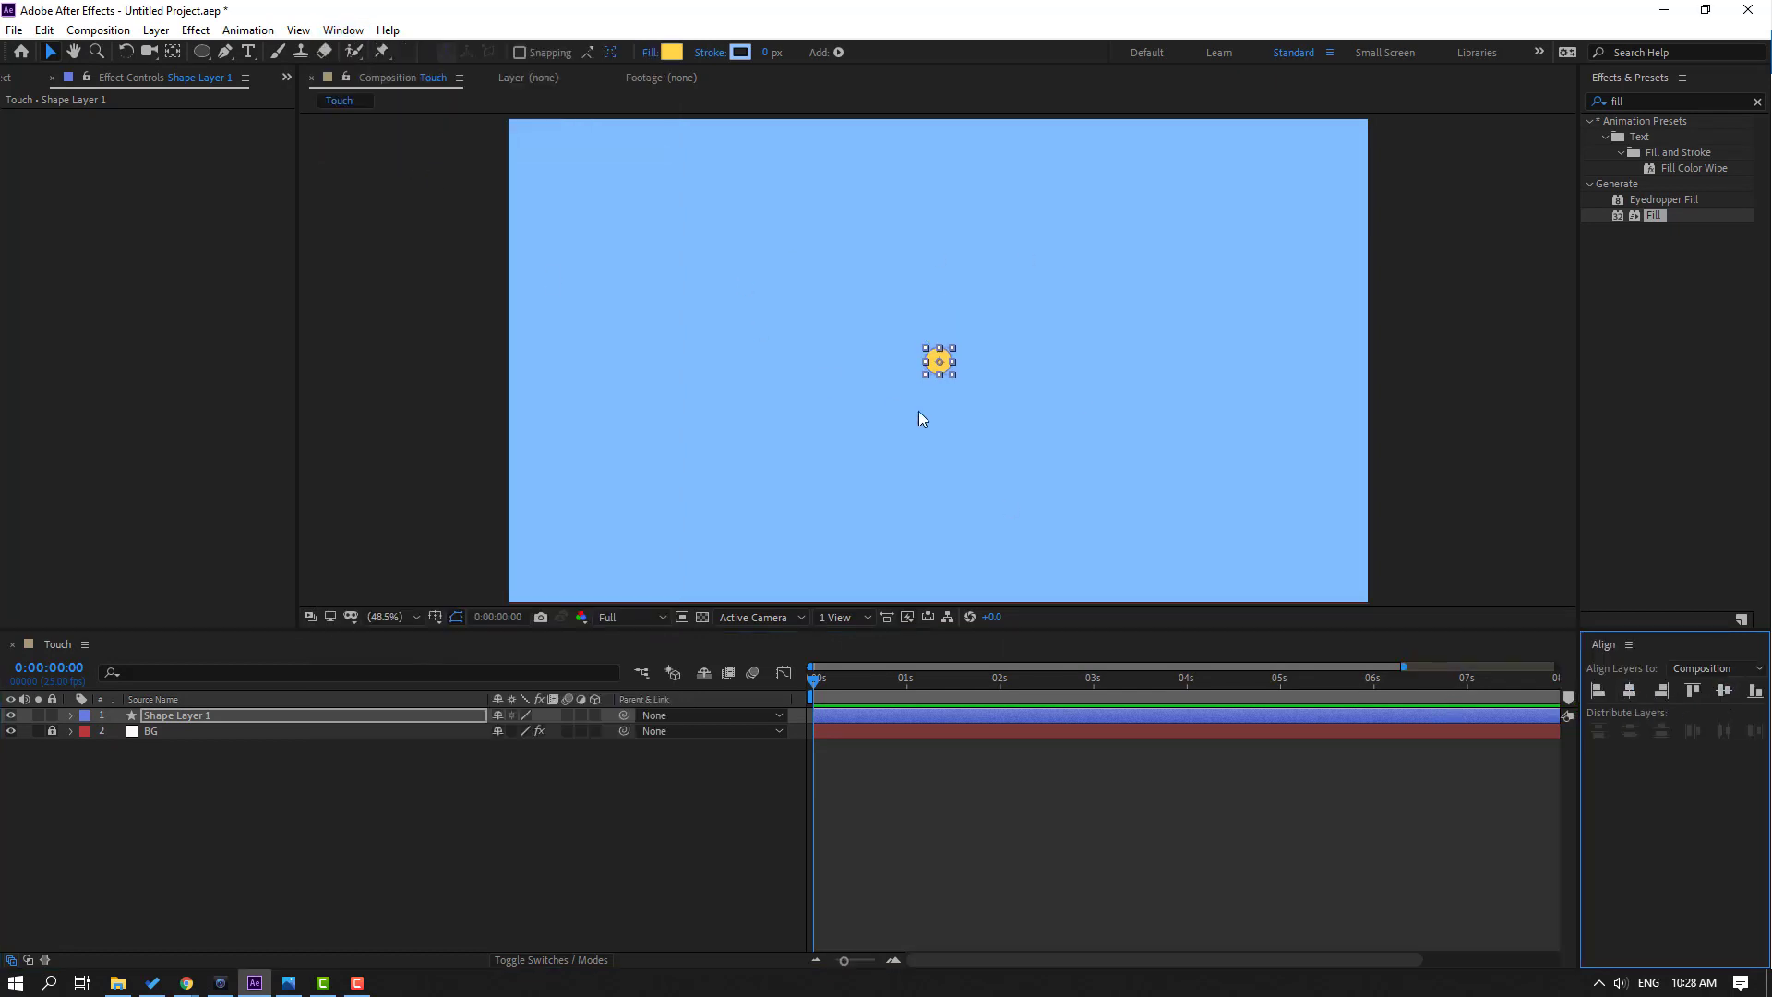
pyautogui.click(492, 753)
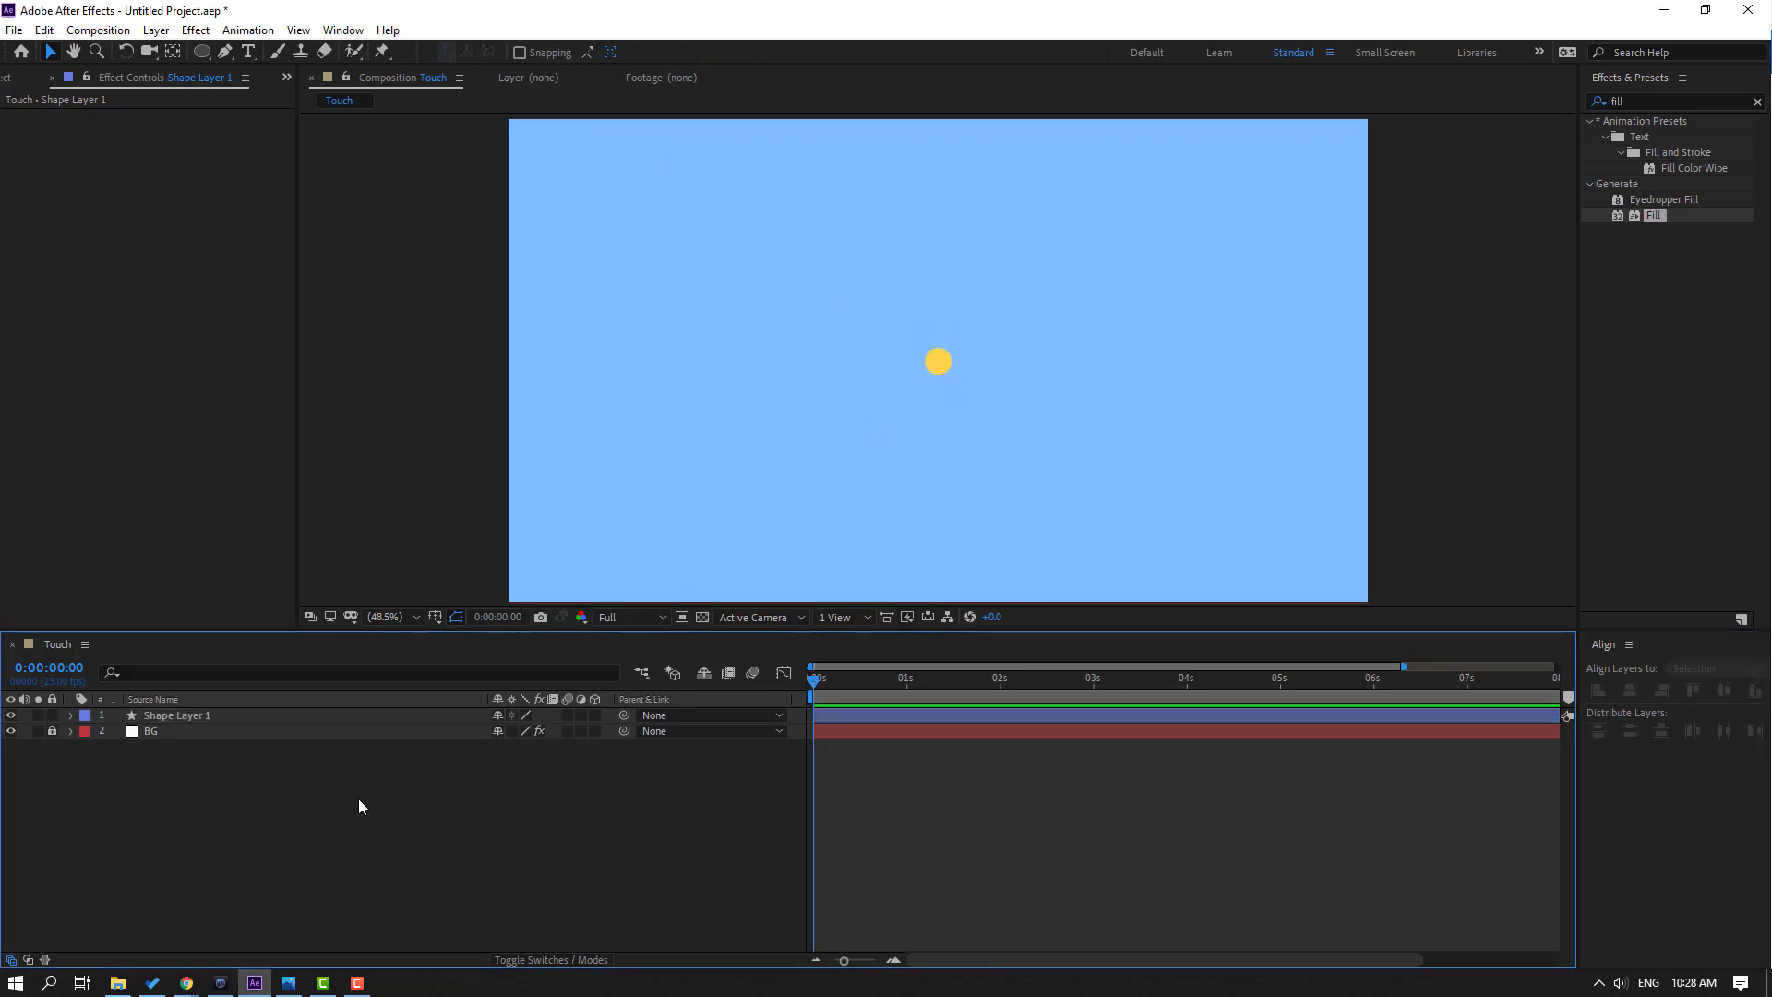
# Rename the circle's shape layer to main
pyautogui.click(182, 720)
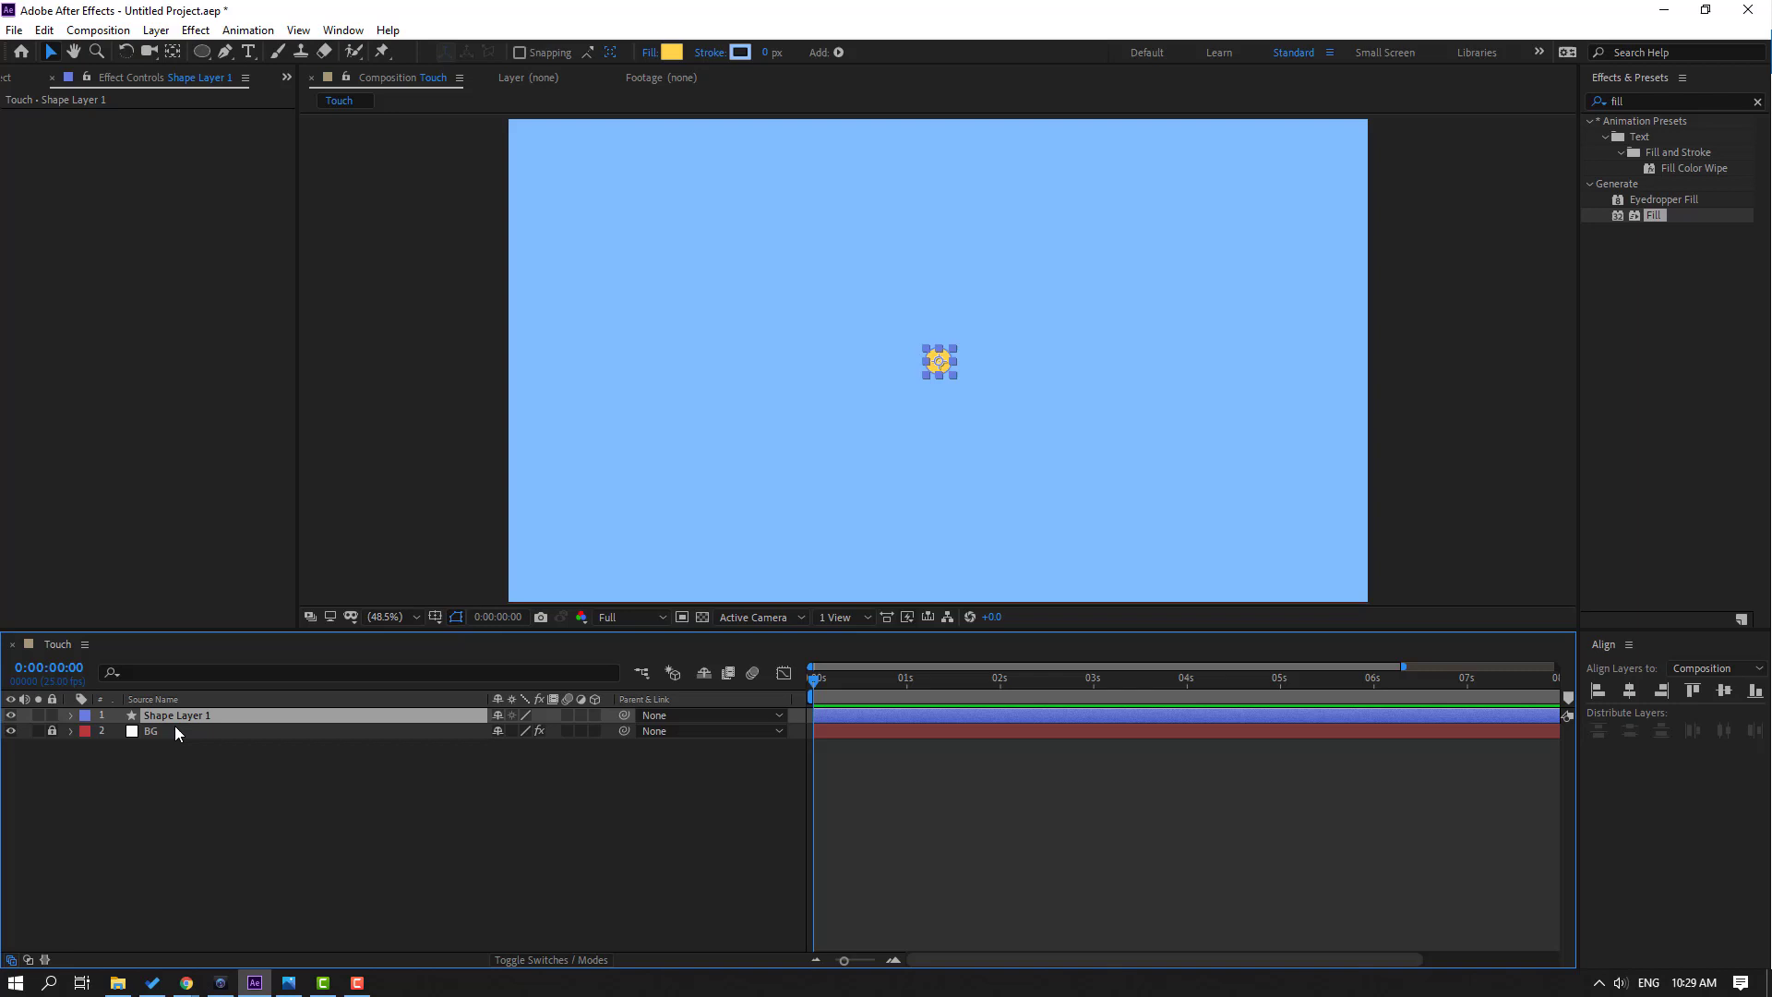
pyautogui.press('Return')
pyautogui.write('main')
pyautogui.press('Return')
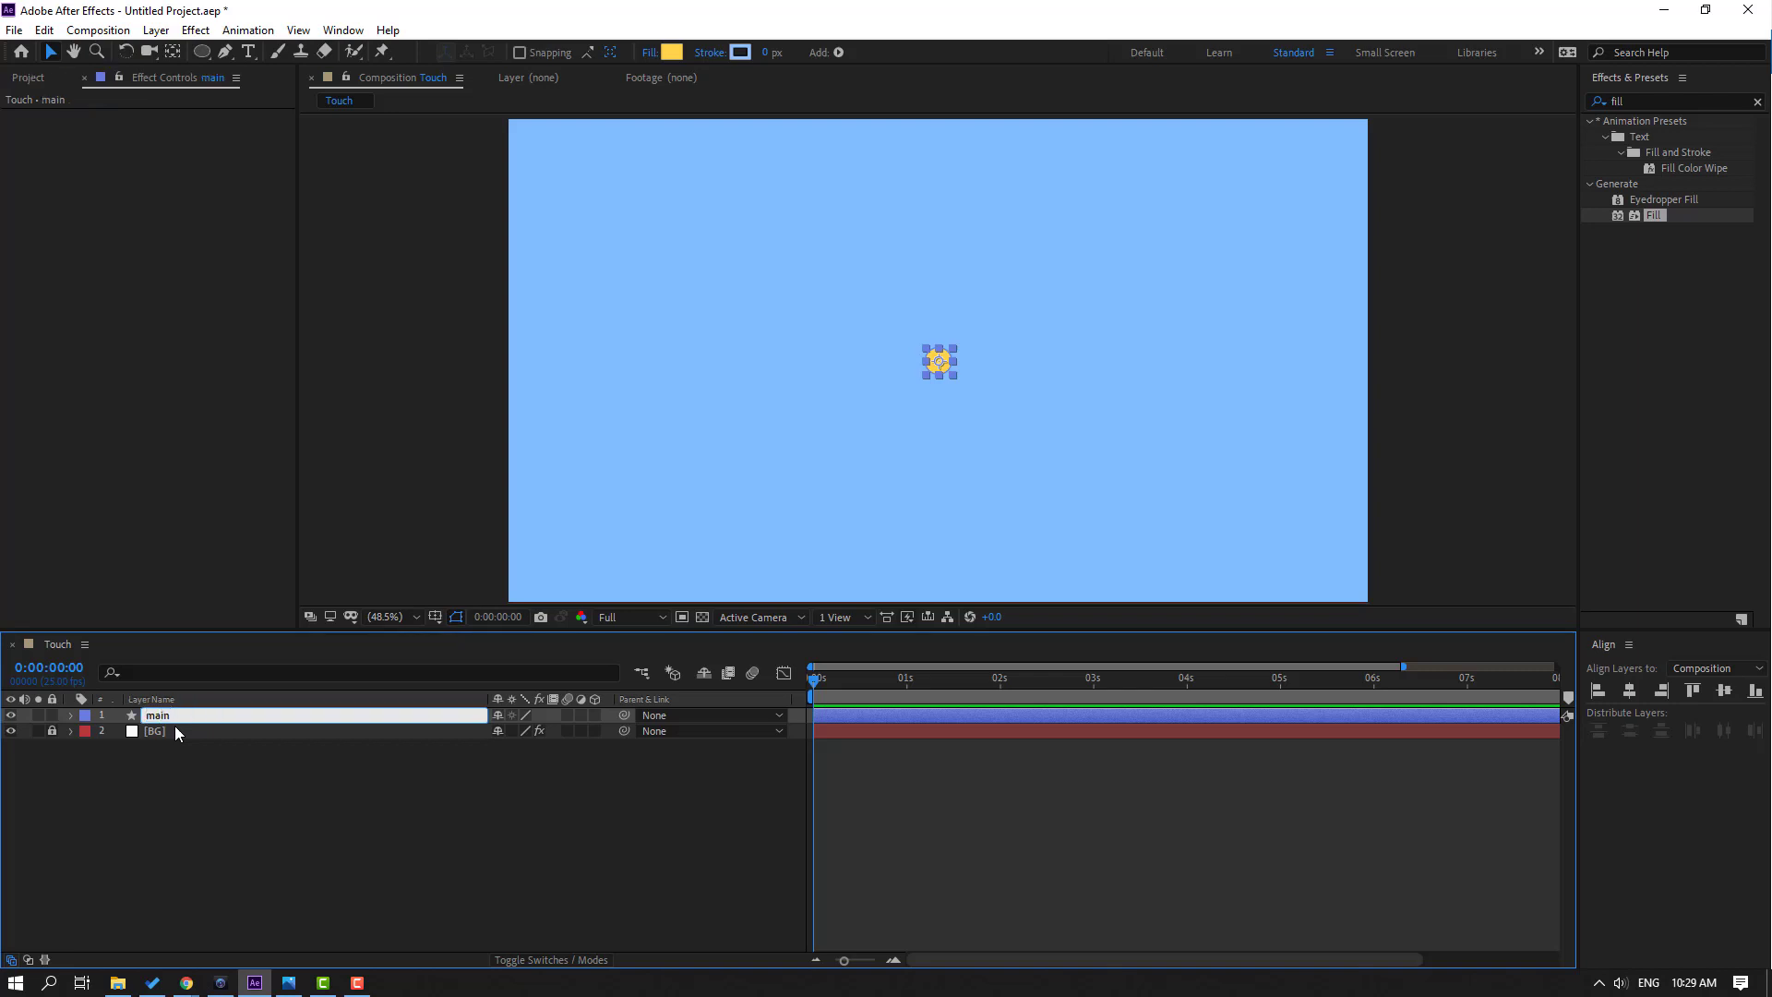
# Duplicate the main layer and rename the copy to wave
pyautogui.hotkey('ctrl', 'd')
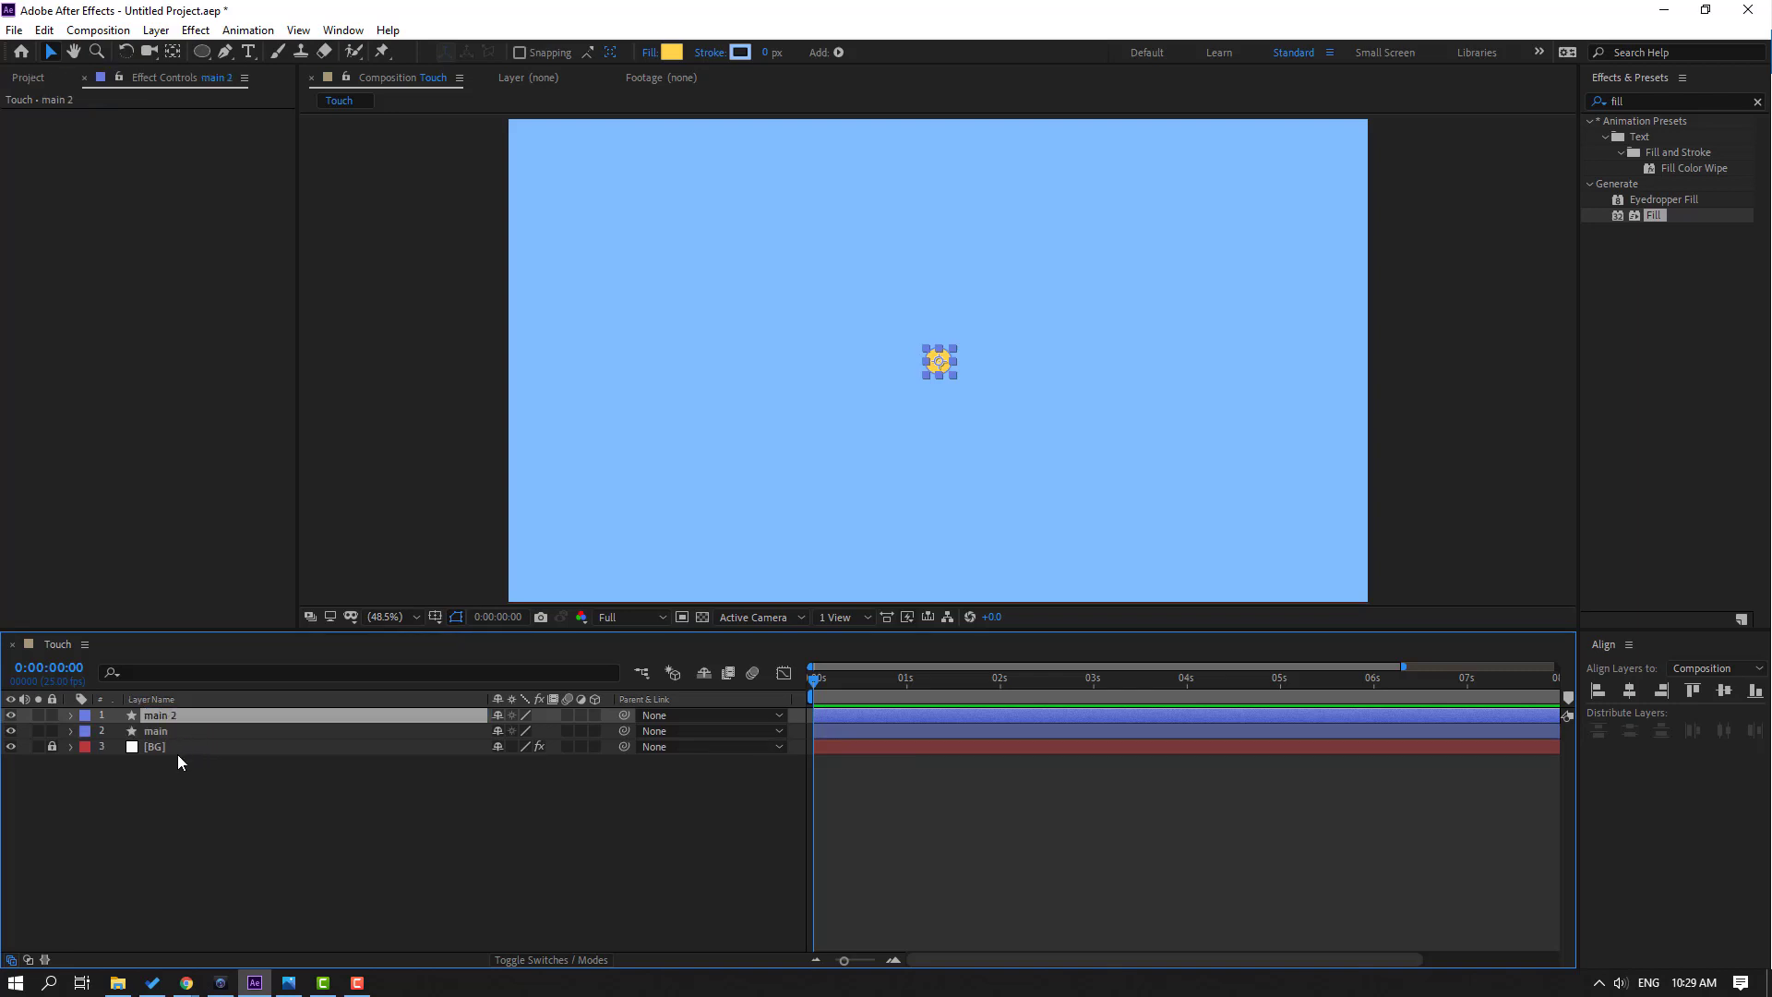
pyautogui.press('Return')
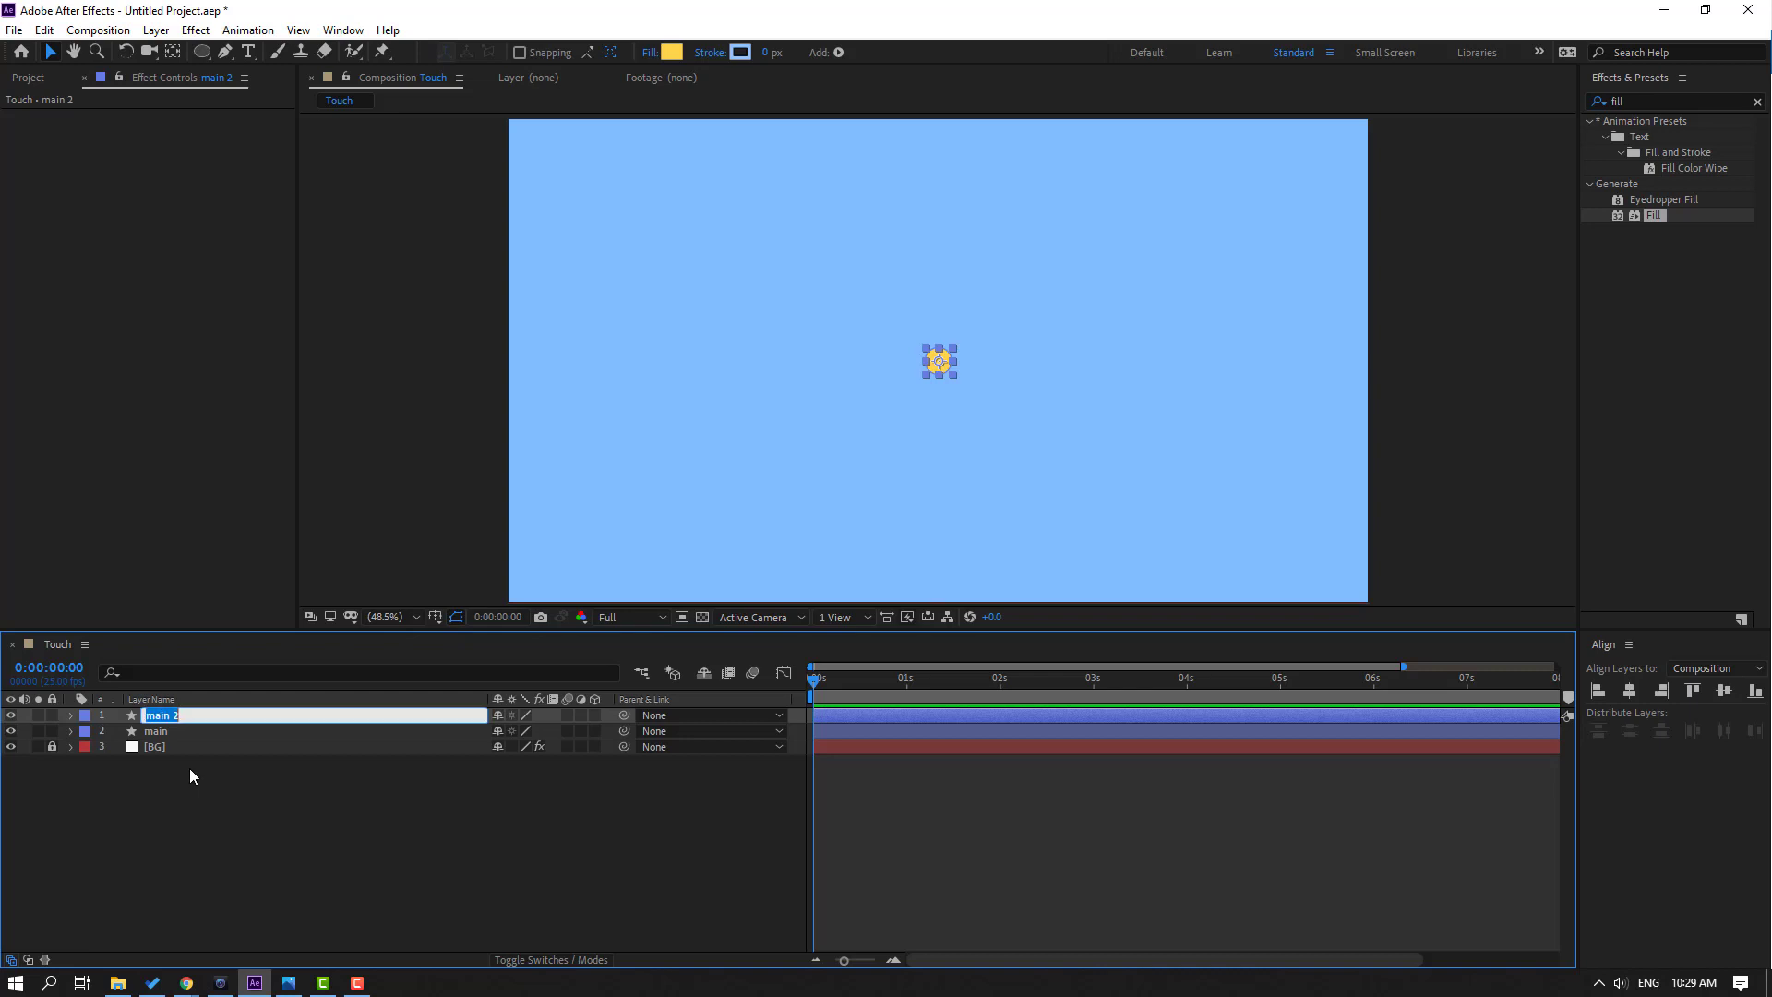
pyautogui.write('wave')
pyautogui.press('Return')
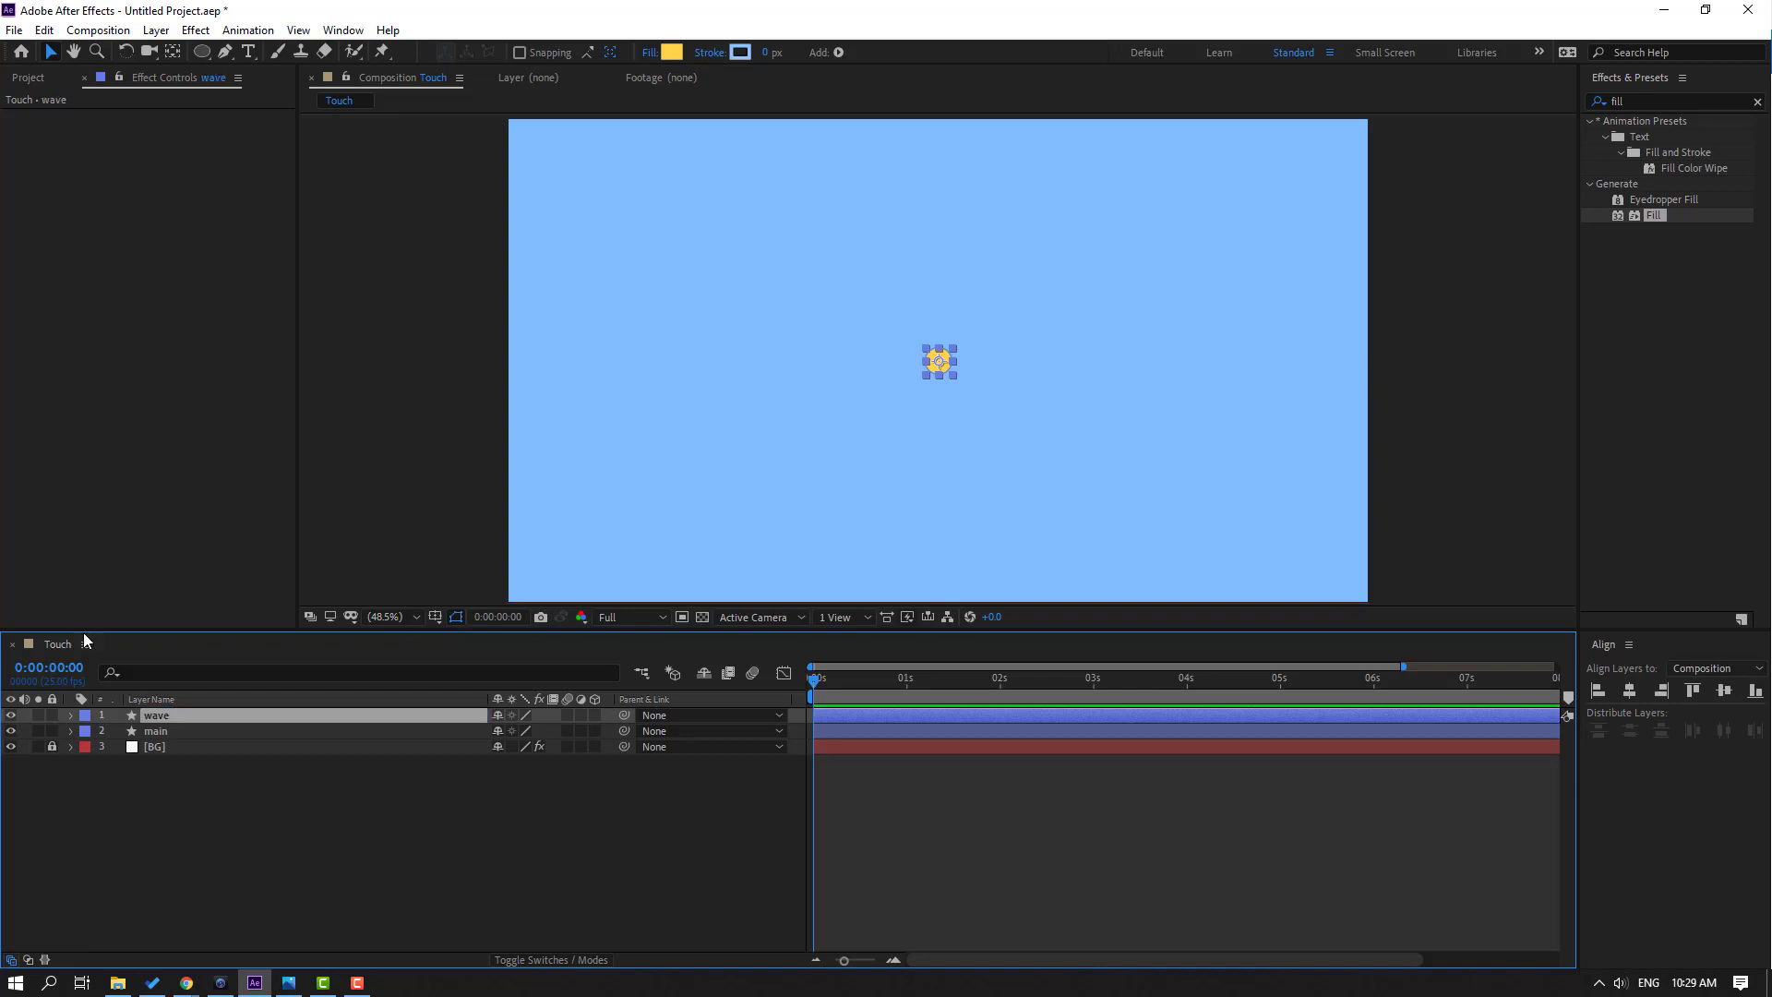
# Scale the wave layer up to 170%
pyautogui.scroll(3, 1032, 440)
pyautogui.press('s')
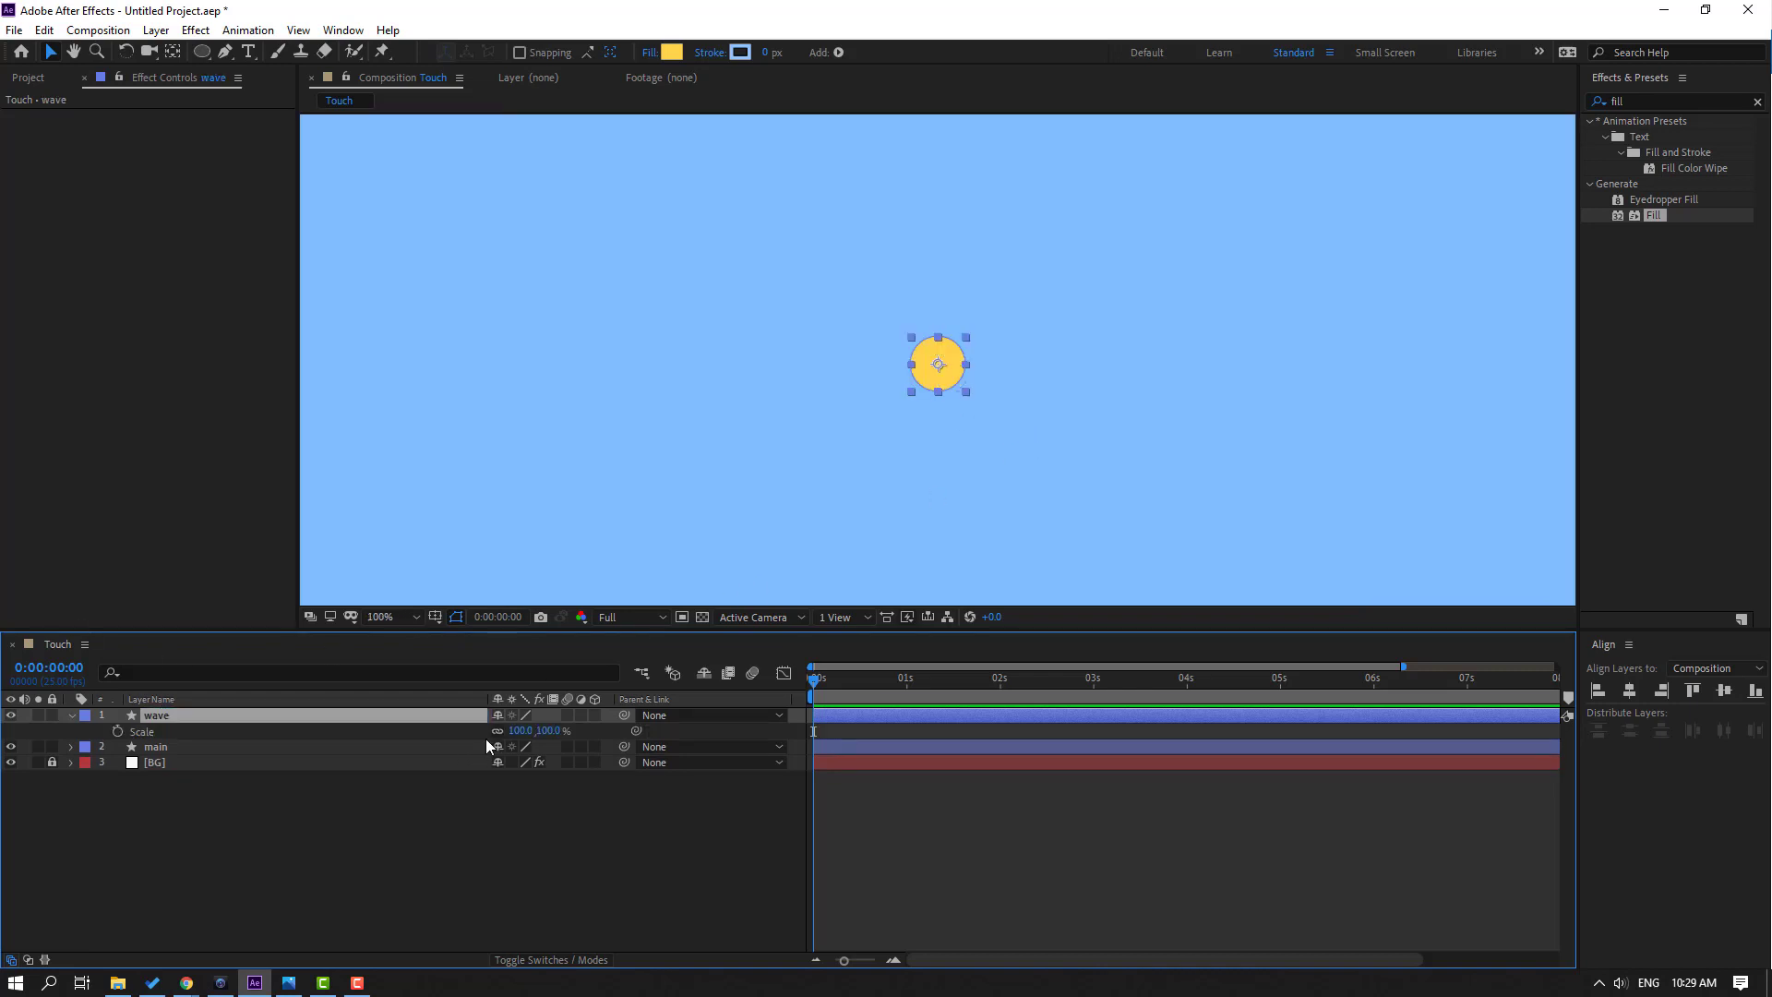
pyautogui.moveTo(513, 736); pyautogui.dragTo(577, 736)
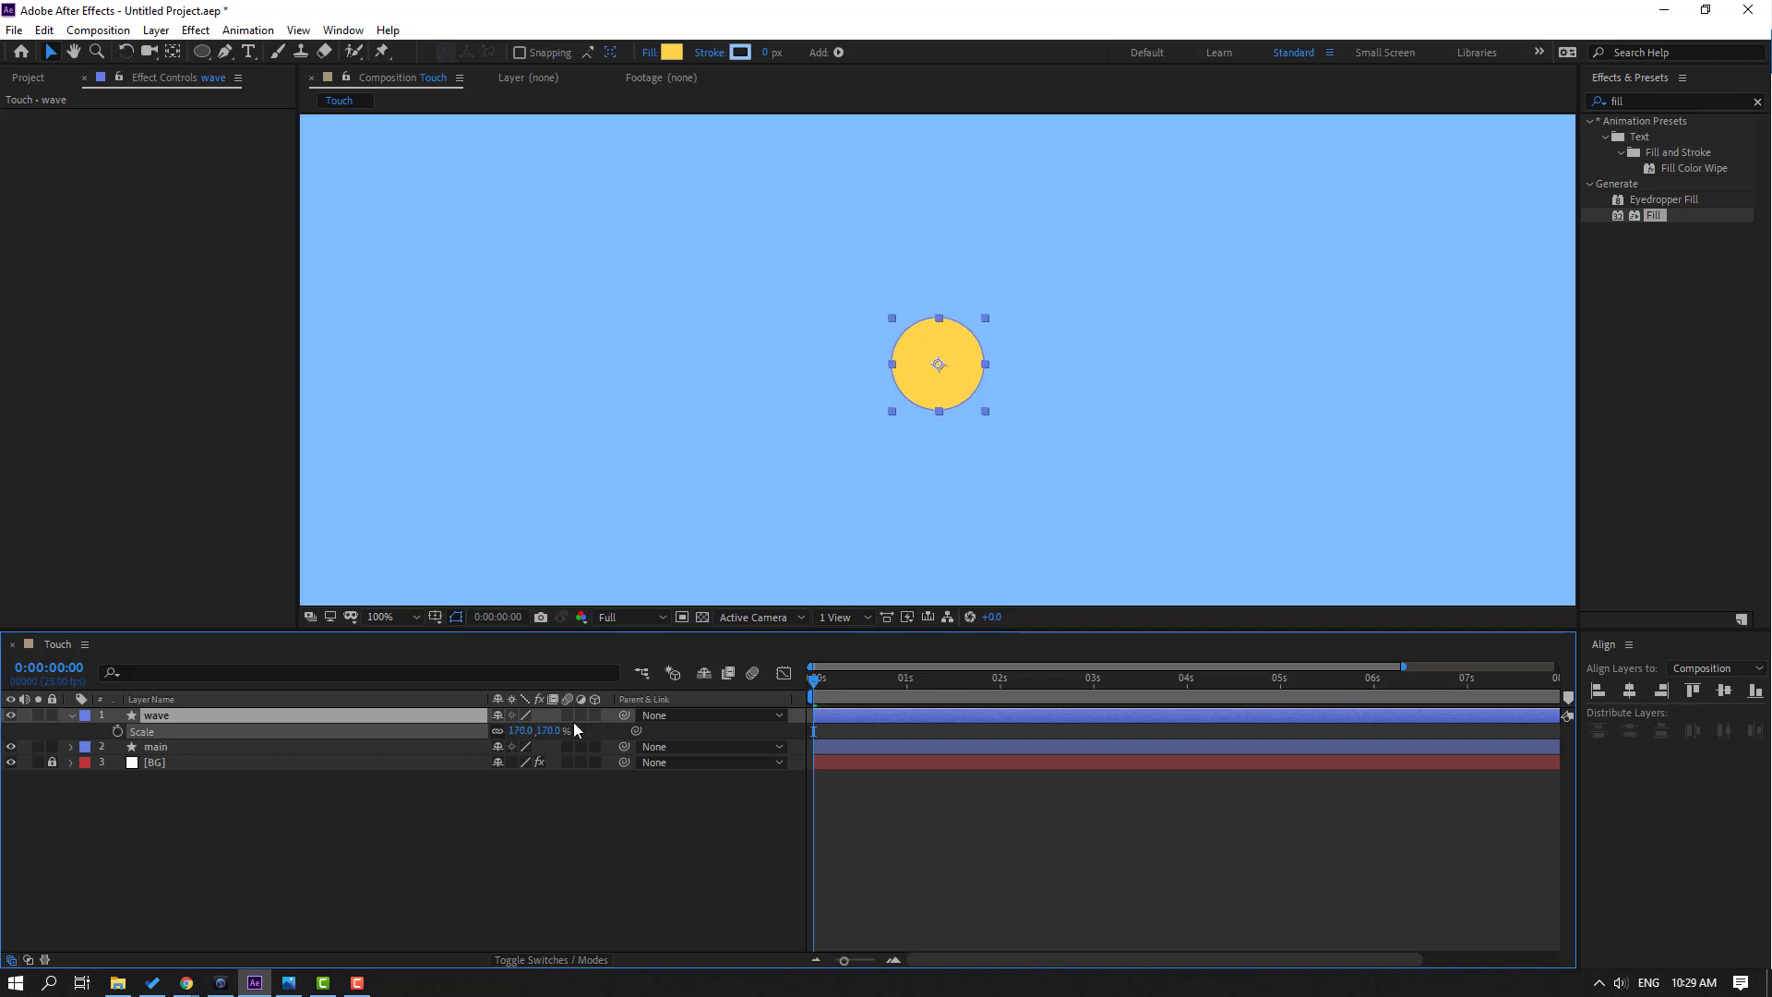
# Set the wave circle's fill type to None
pyautogui.click(645, 53)
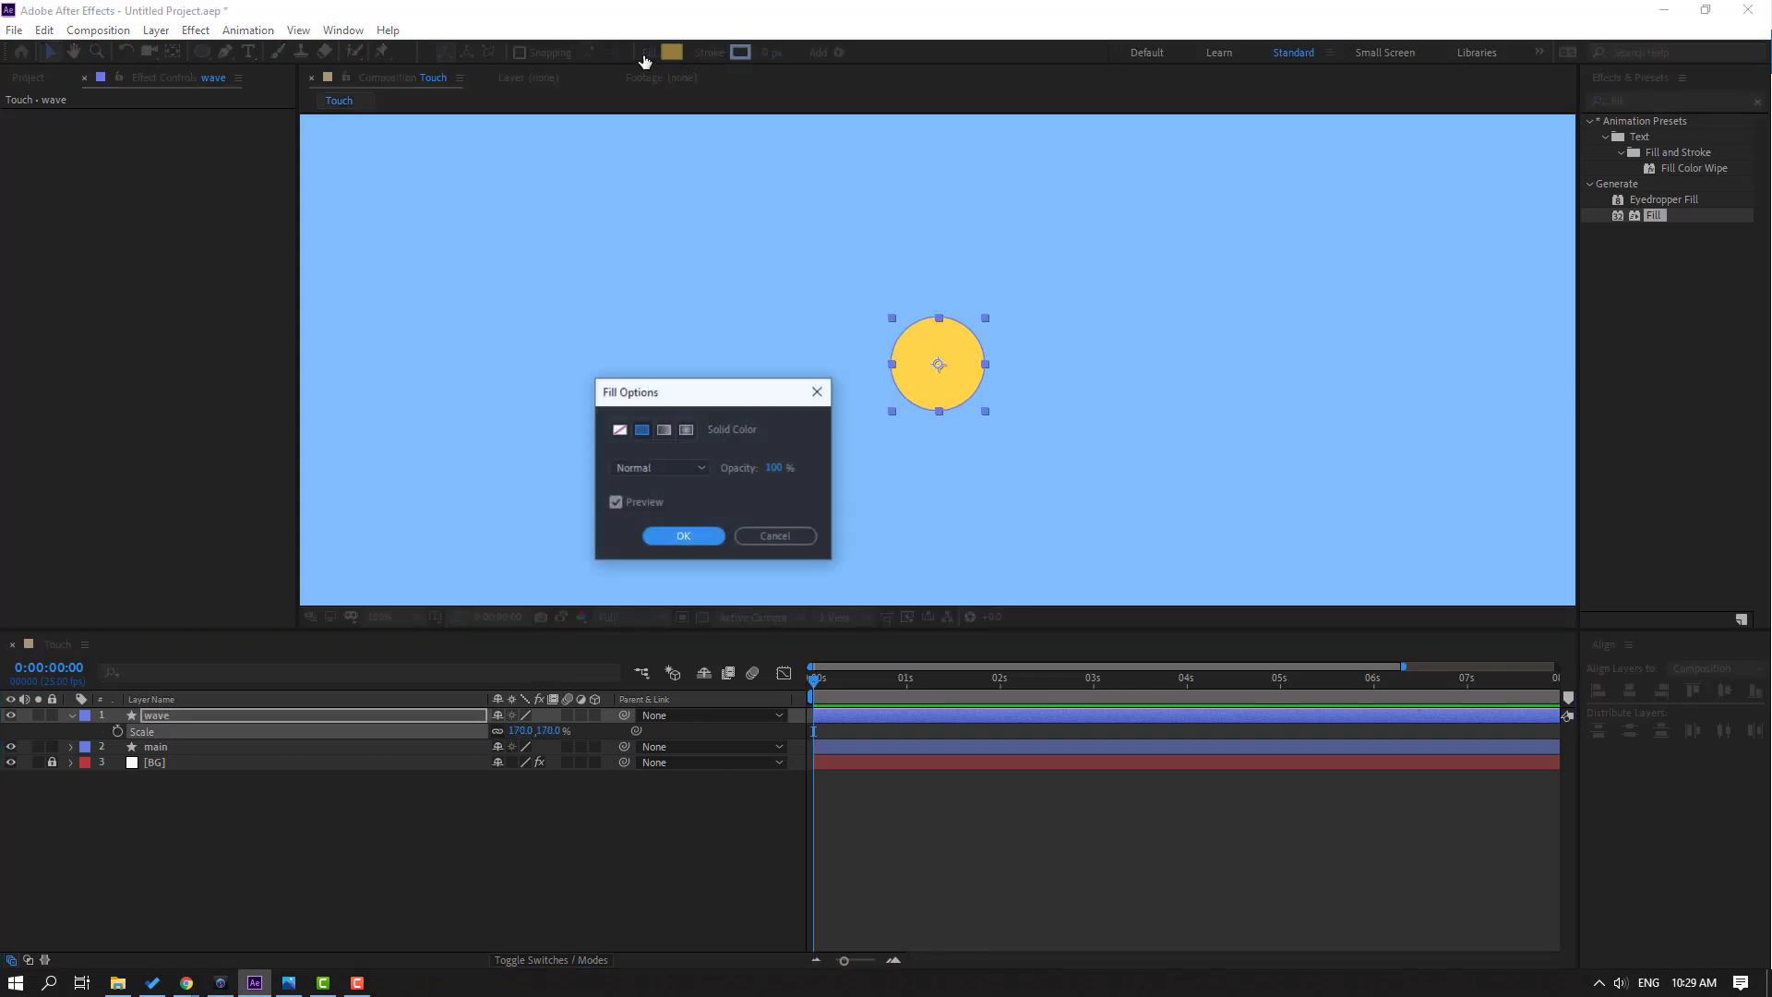
pyautogui.click(619, 430)
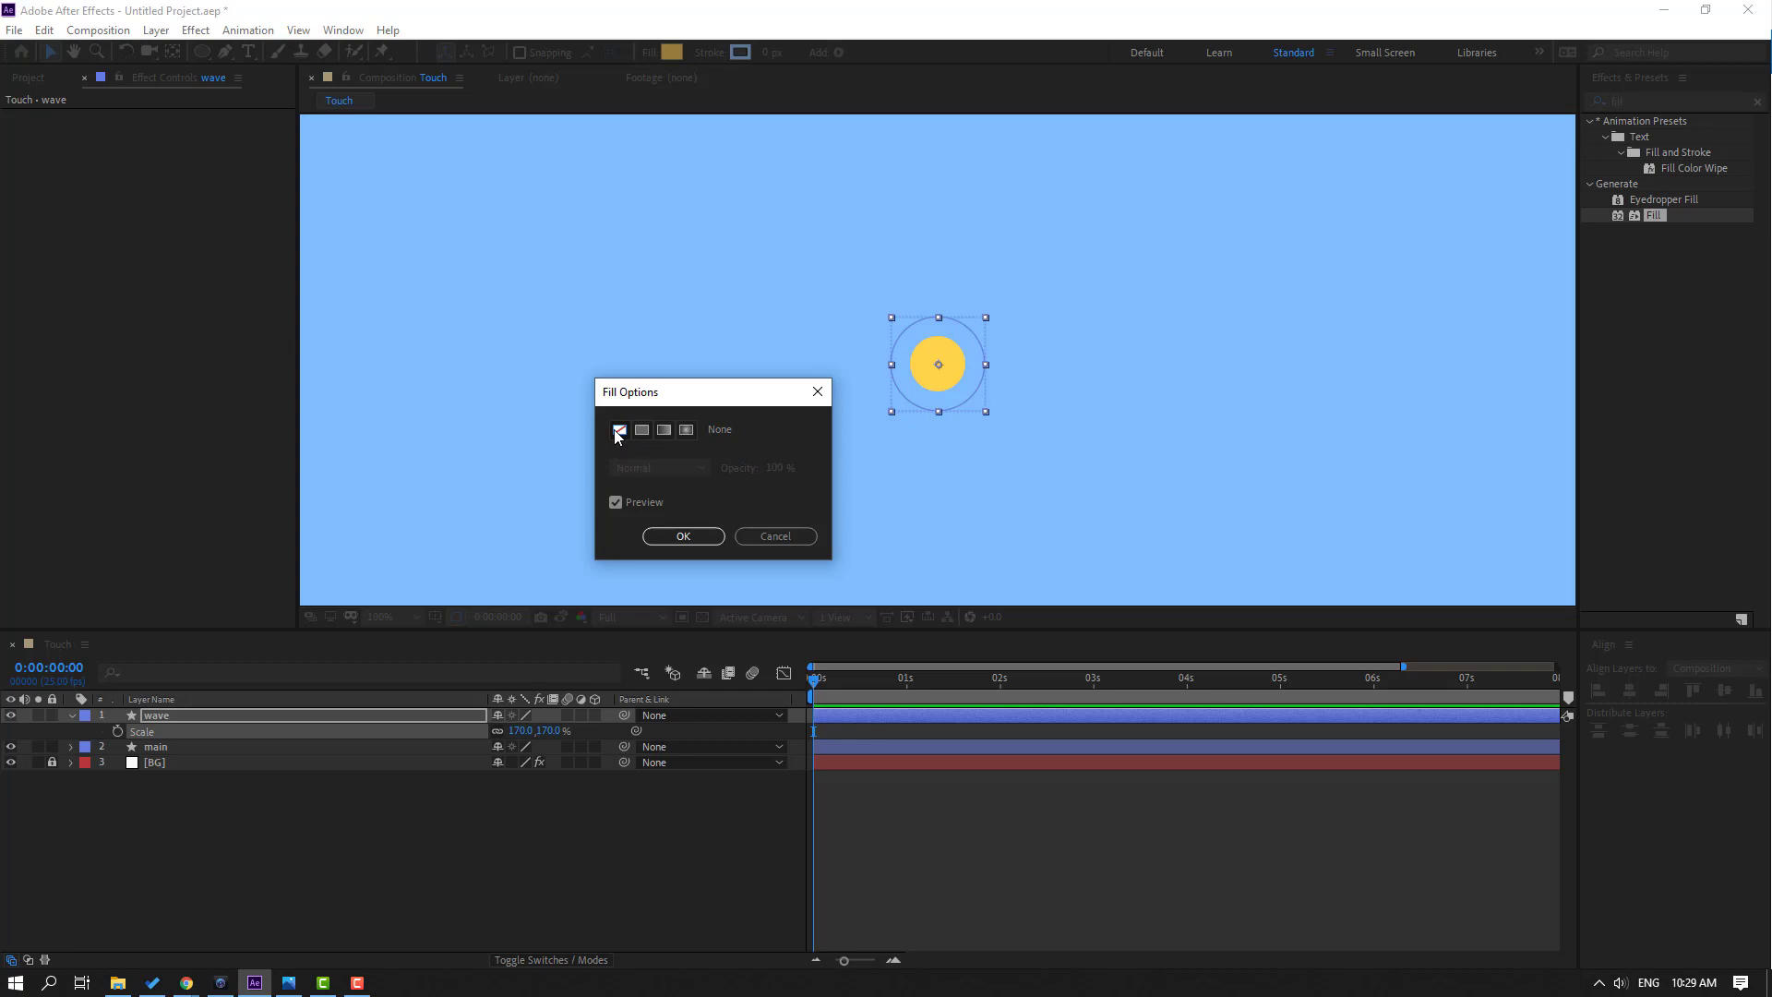
pyautogui.click(694, 543)
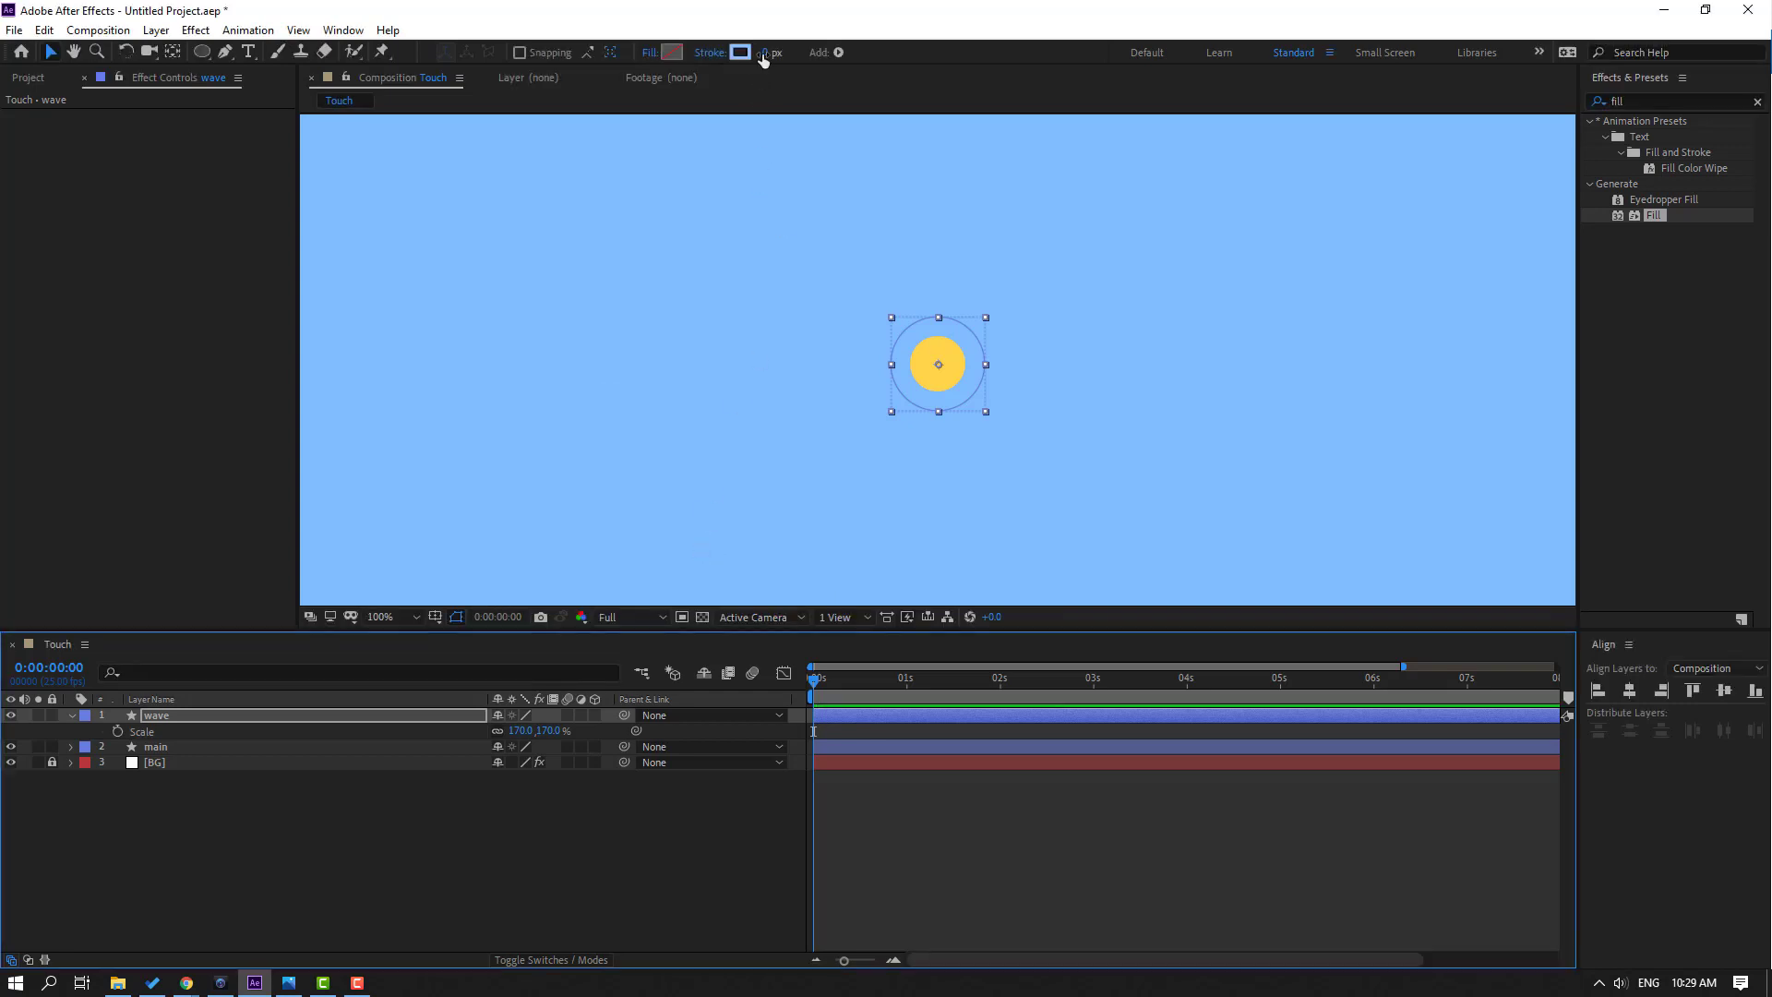
# Give the wave ring a 5 px stroke in the centre circle's yellow, sampled from the canvas as FFD34C
pyautogui.moveTo(760, 55); pyautogui.dragTo(778, 54)
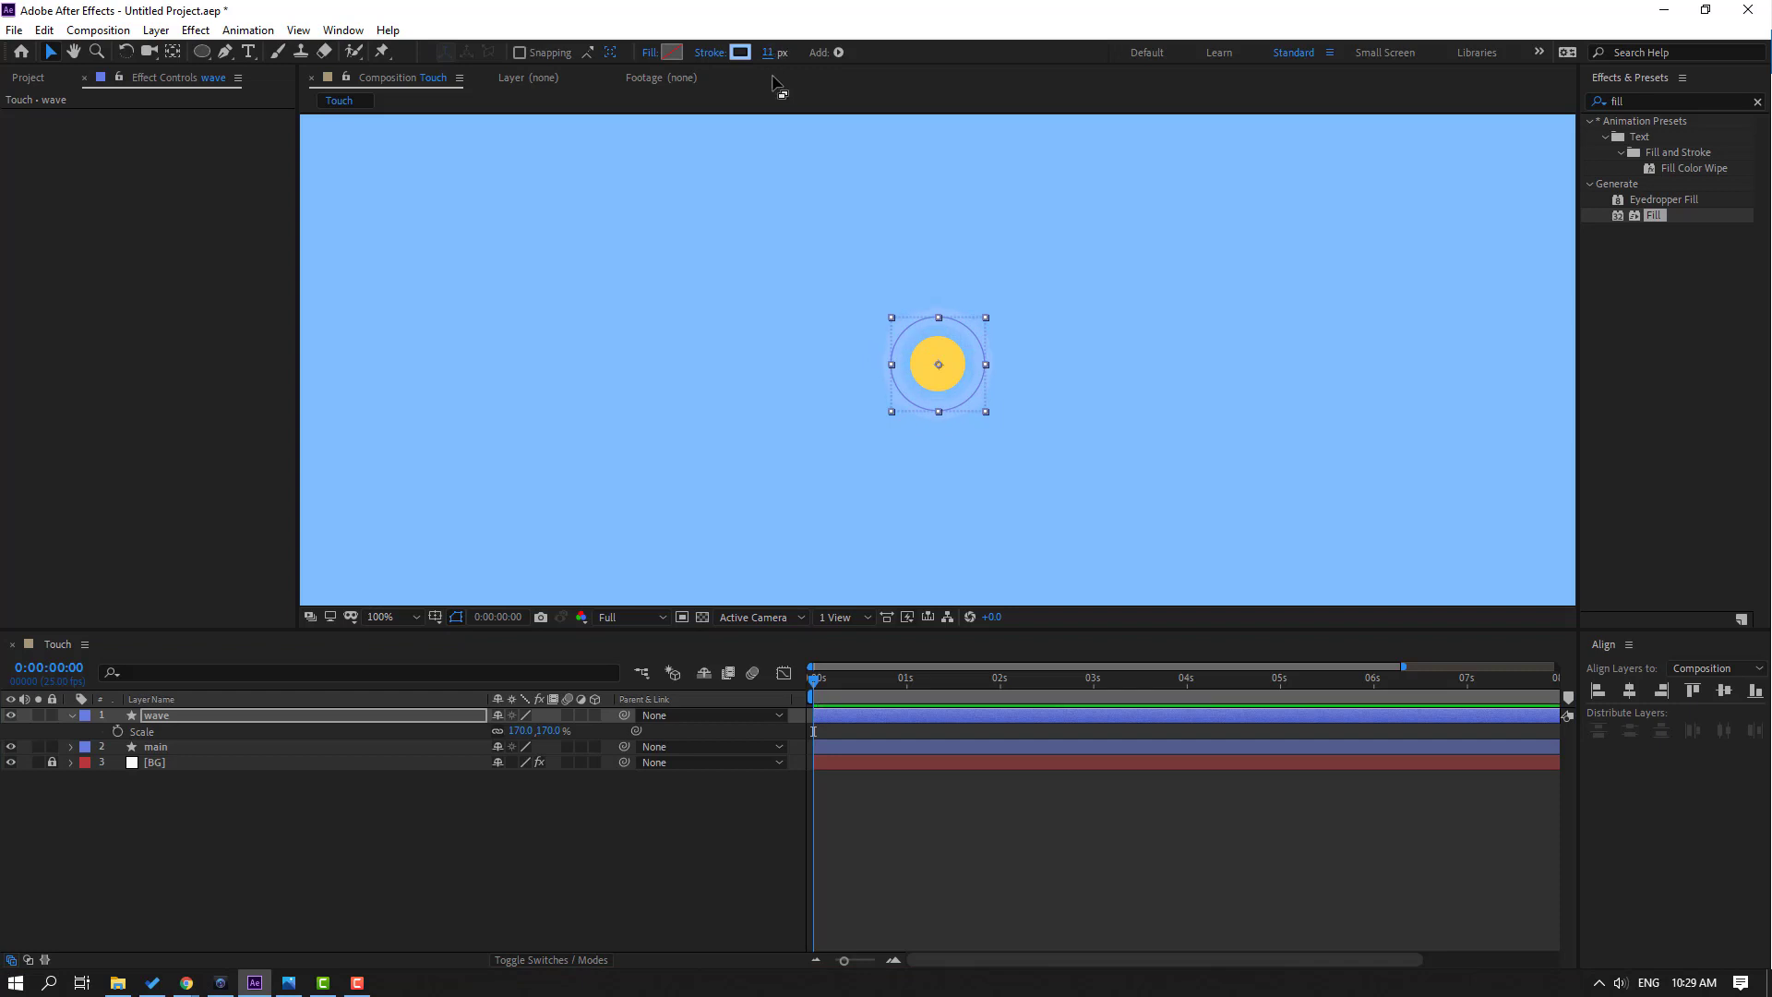
pyautogui.click(765, 54)
pyautogui.click(740, 52)
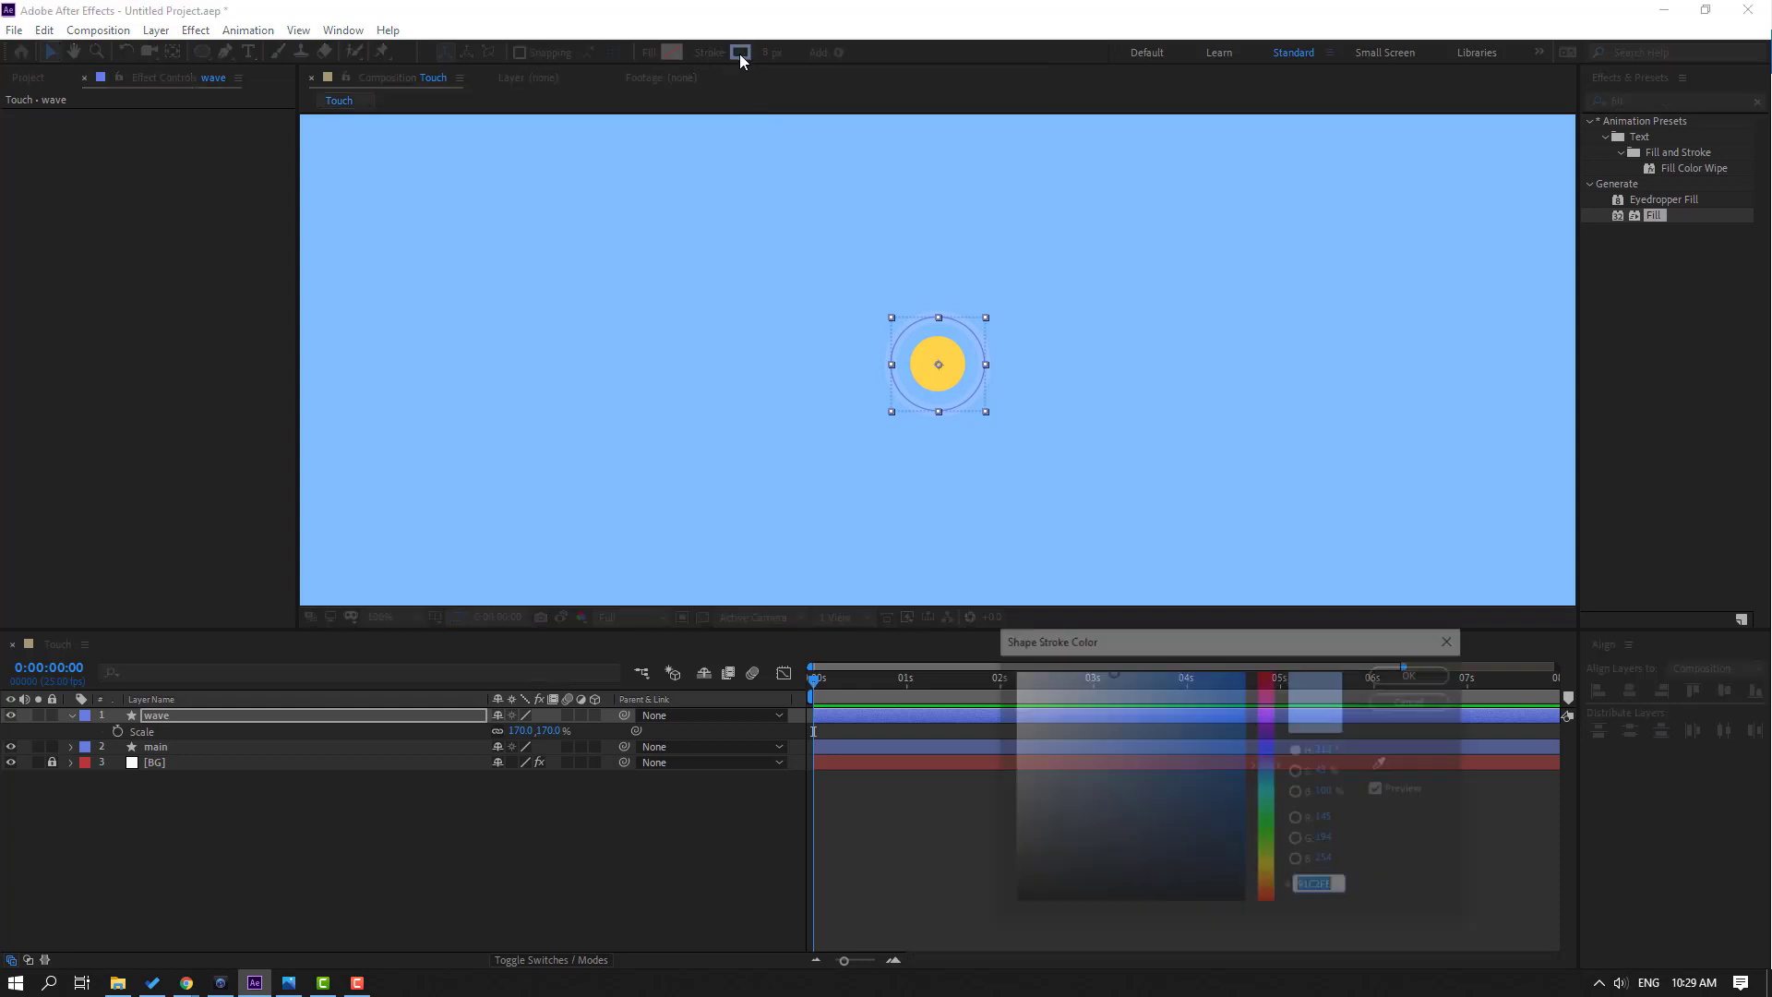
pyautogui.click(1385, 770)
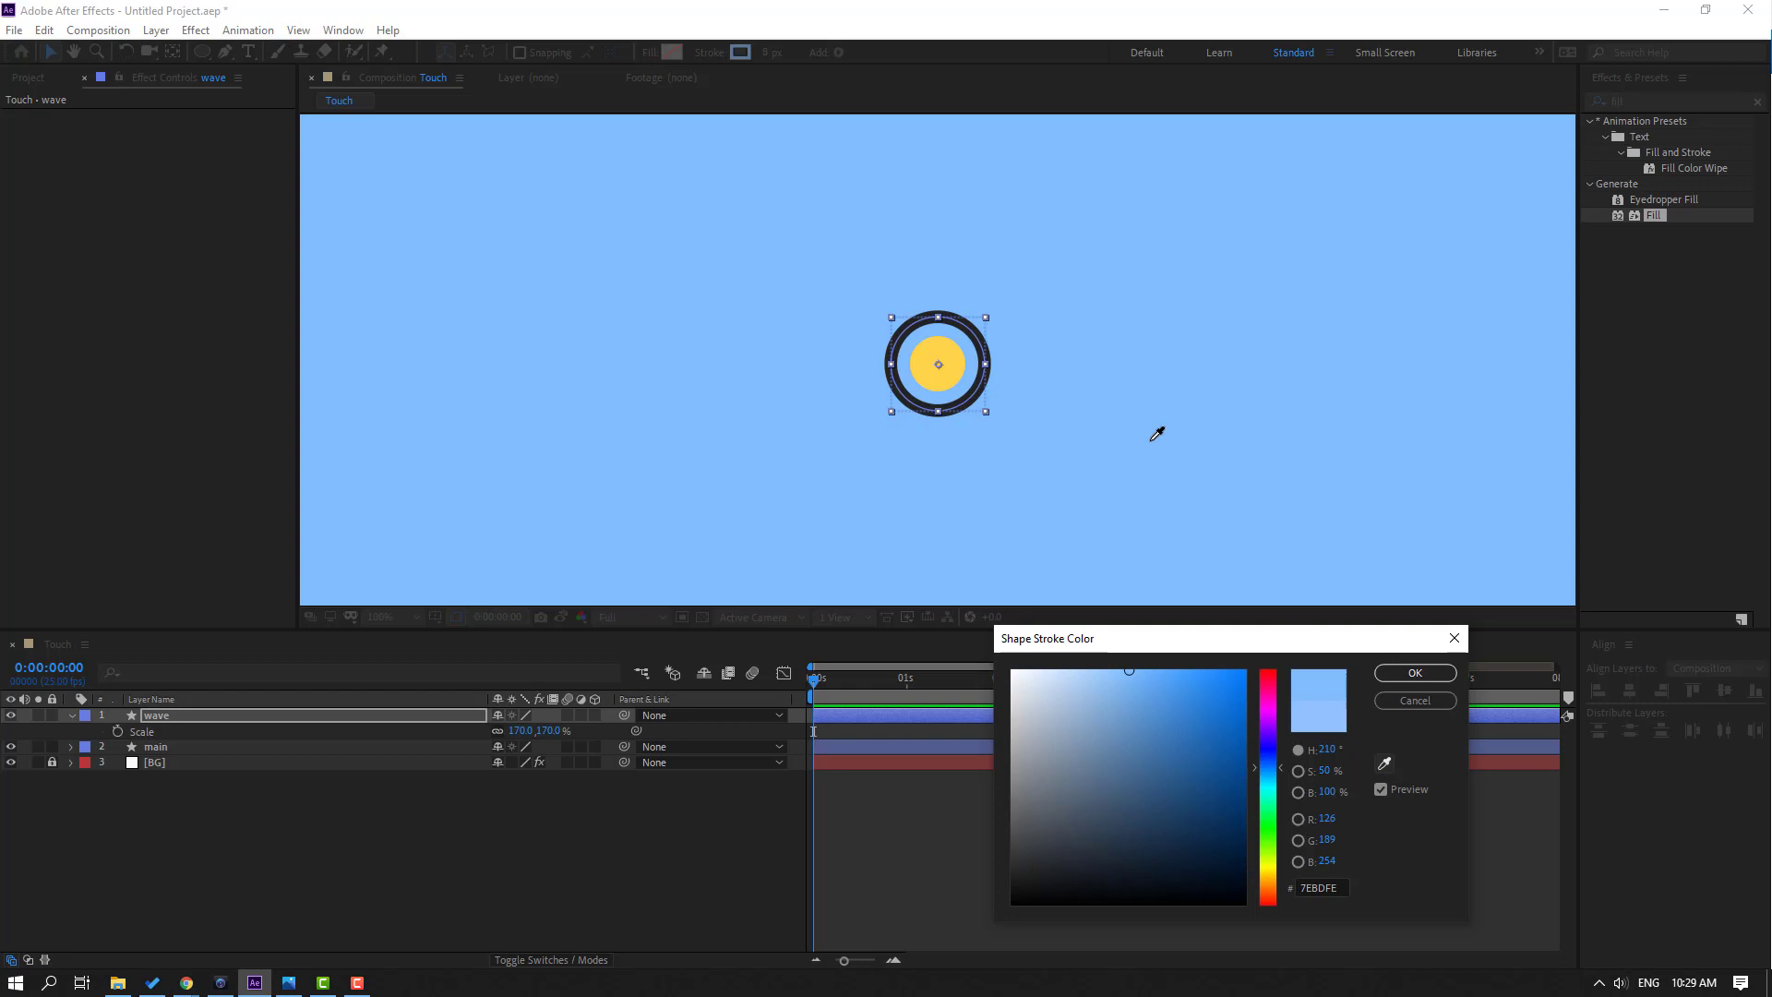
pyautogui.click(952, 368)
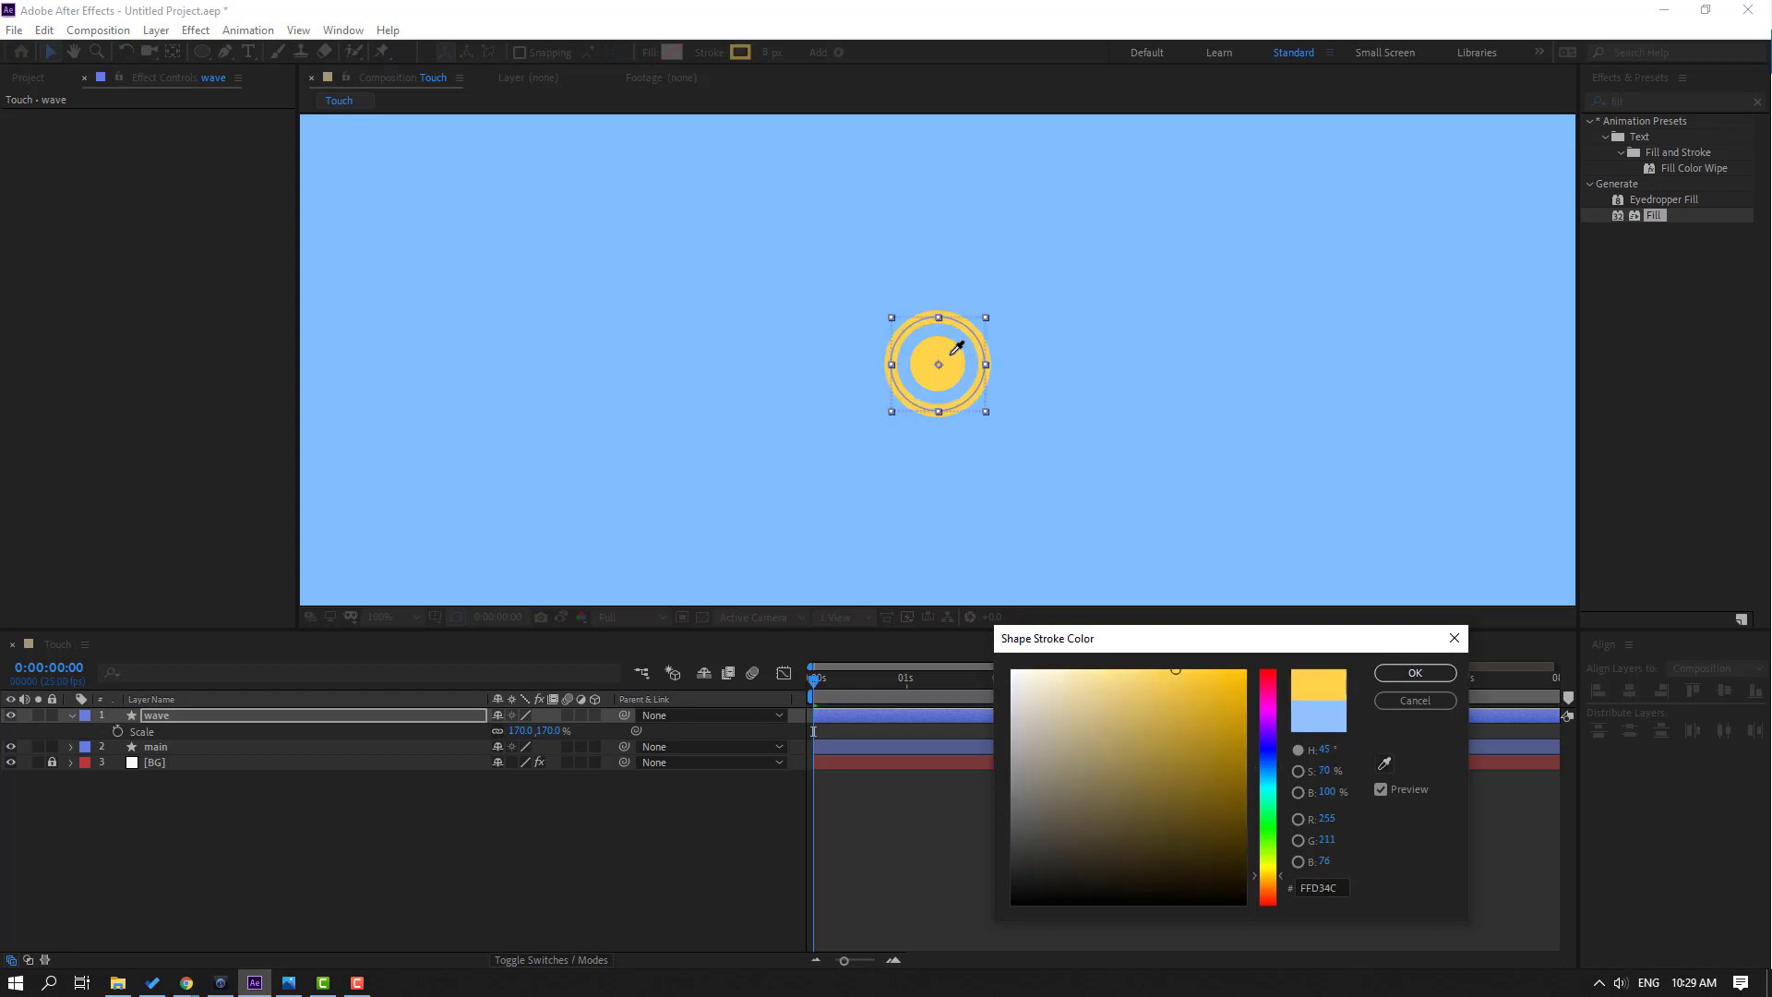
pyautogui.click(1414, 673)
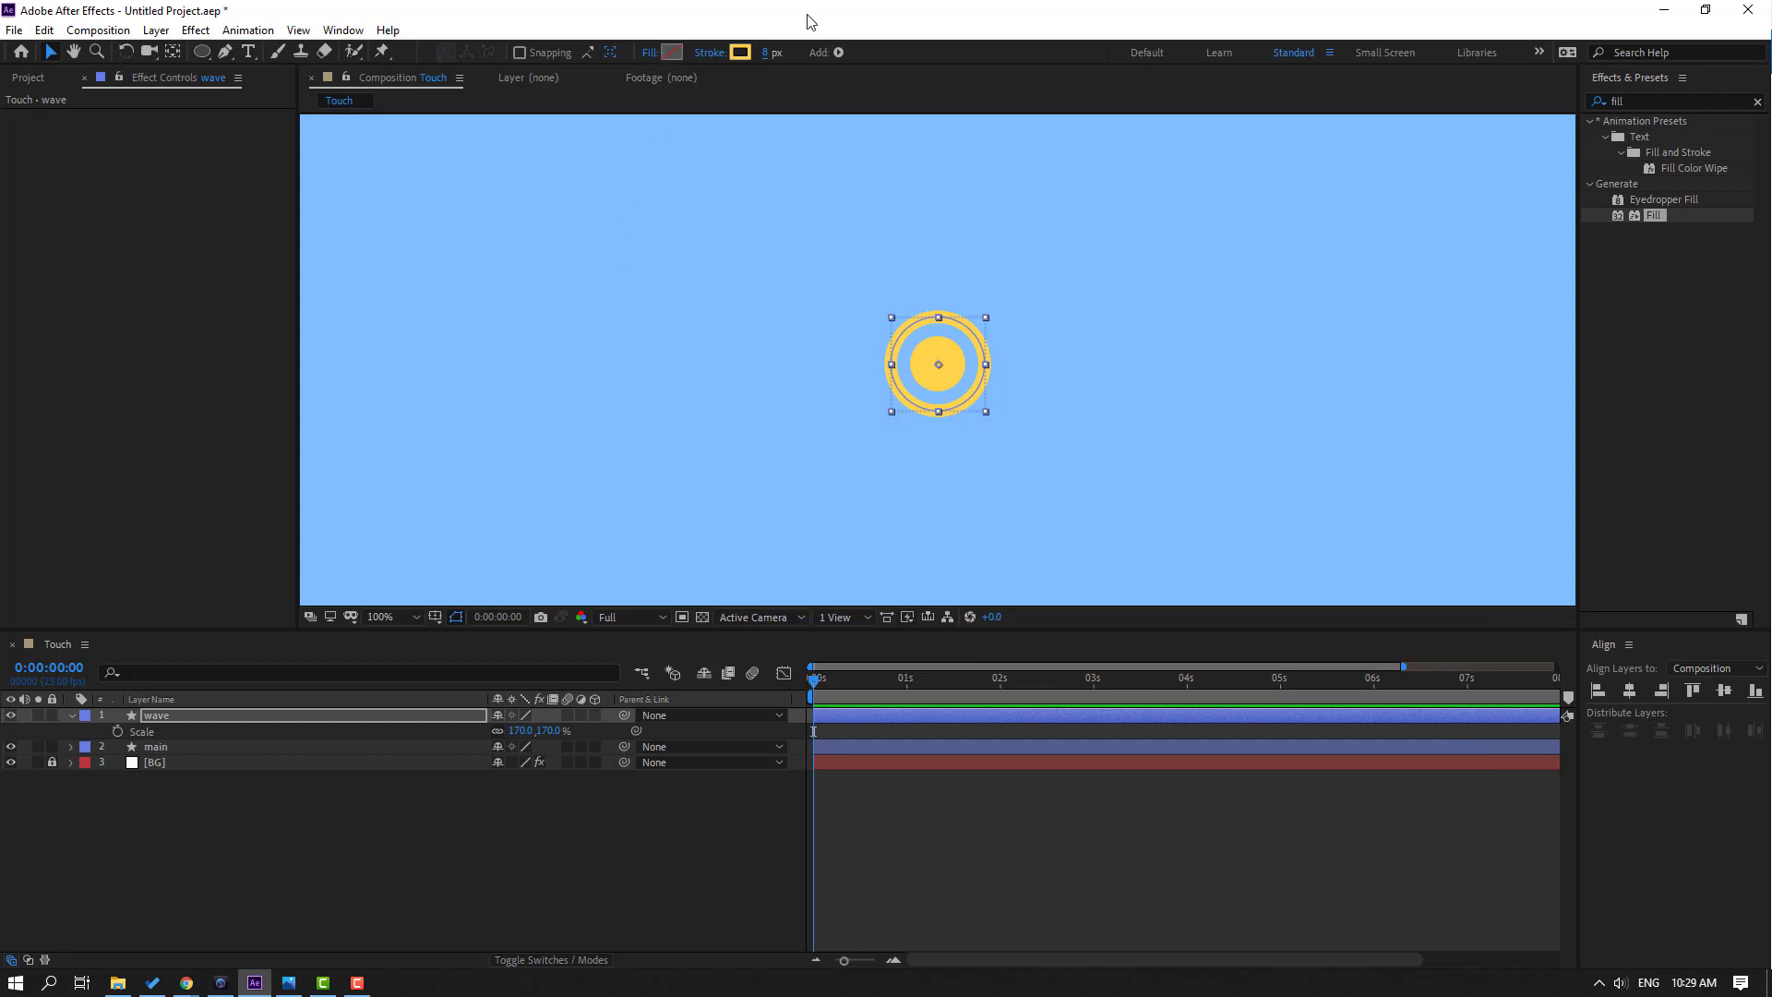
pyautogui.click(766, 52)
pyautogui.write('5')
pyautogui.press('Return')
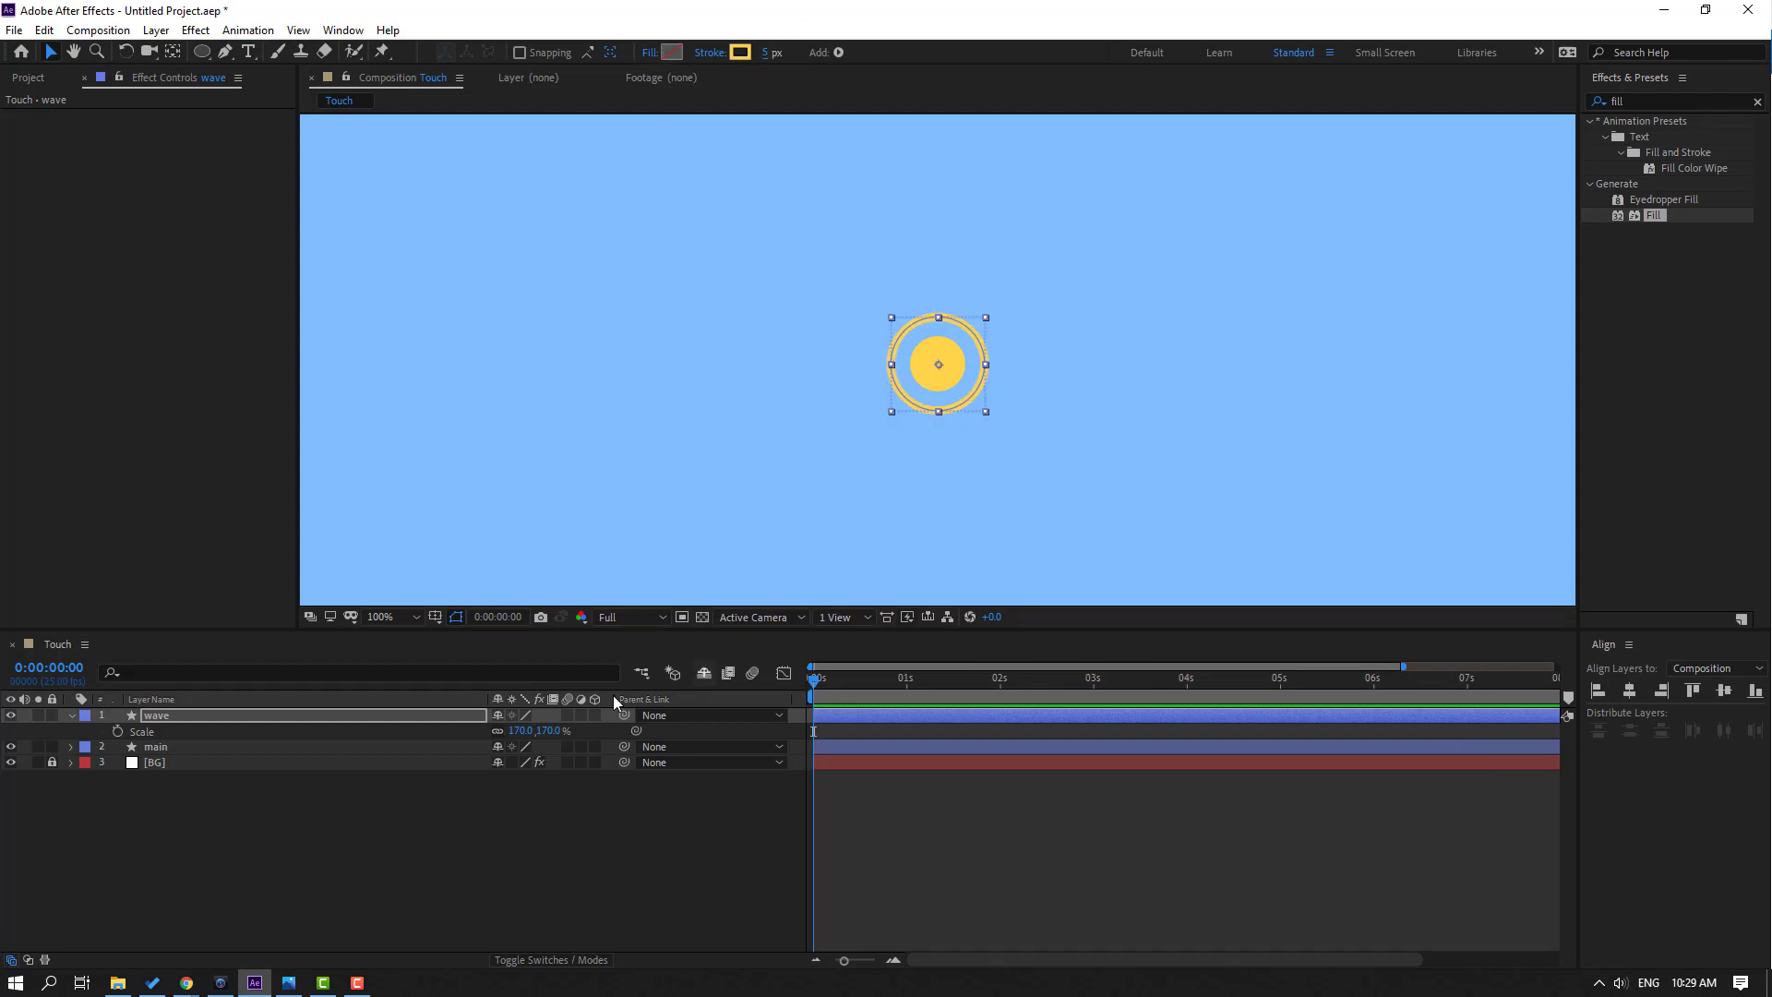
# Keyframe the wave layer's Scale from 95% at 0 seconds to 322% at 1 second
pyautogui.click(182, 719)
pyautogui.press('s')
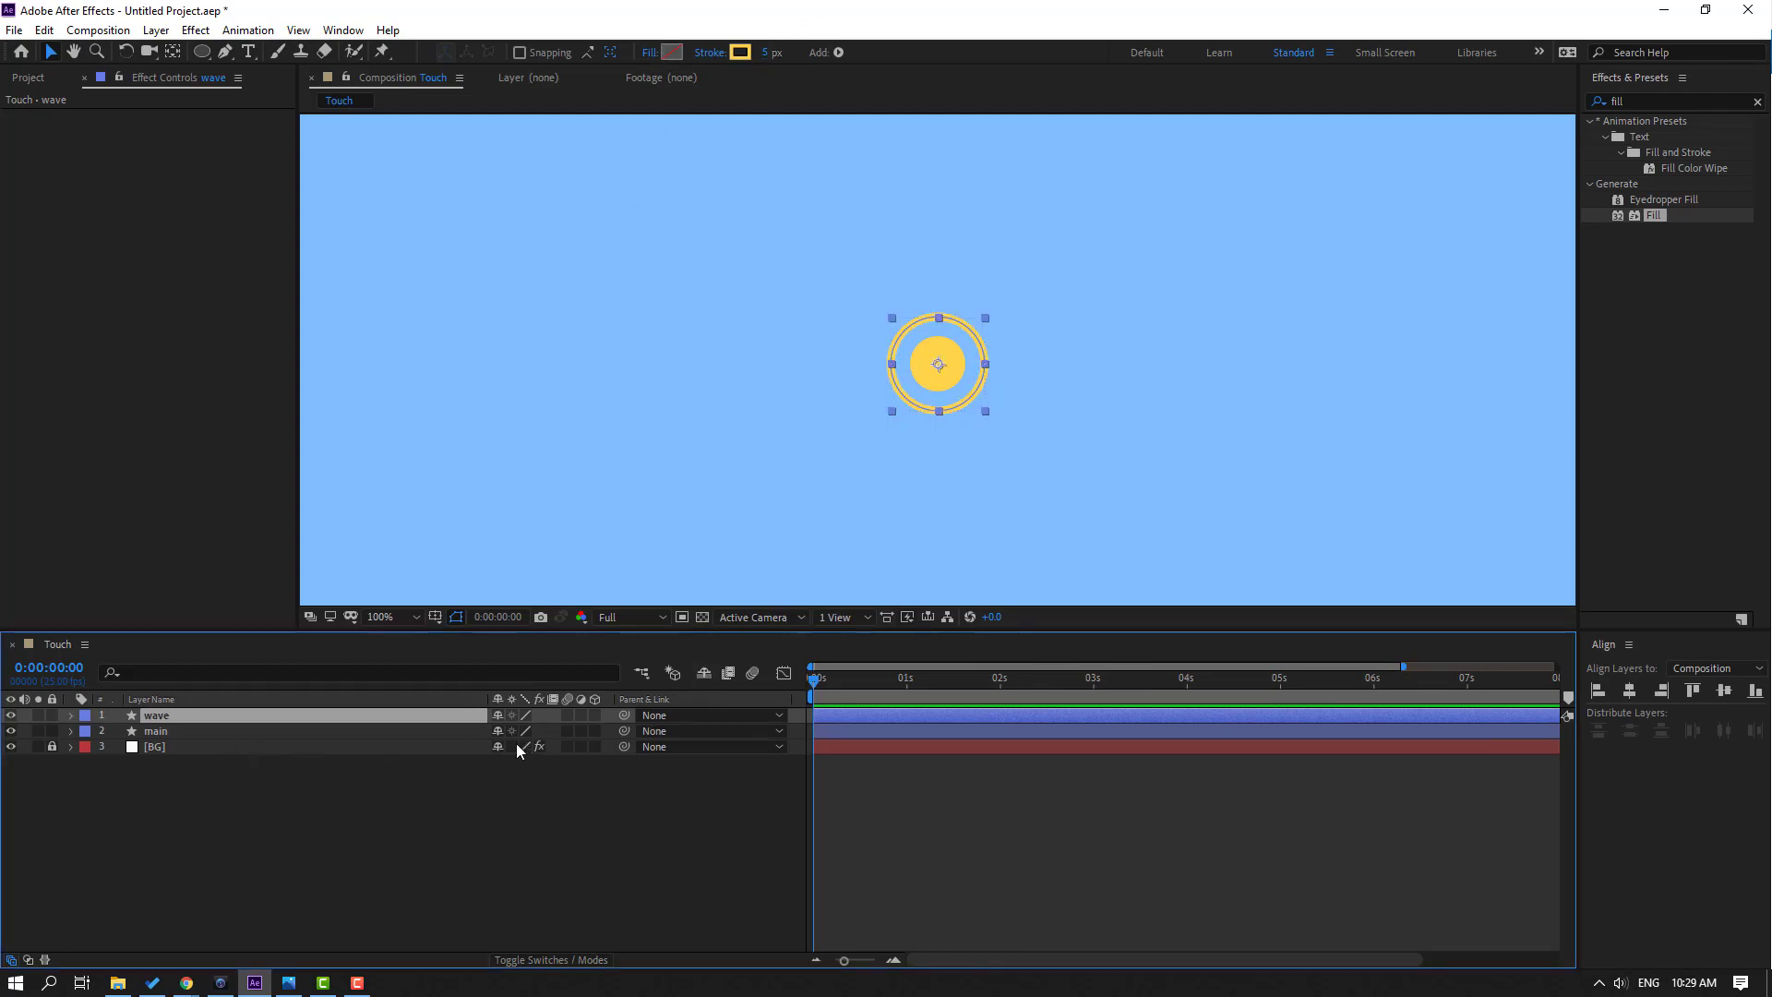
pyautogui.press('s')
pyautogui.moveTo(521, 732); pyautogui.dragTo(461, 746)
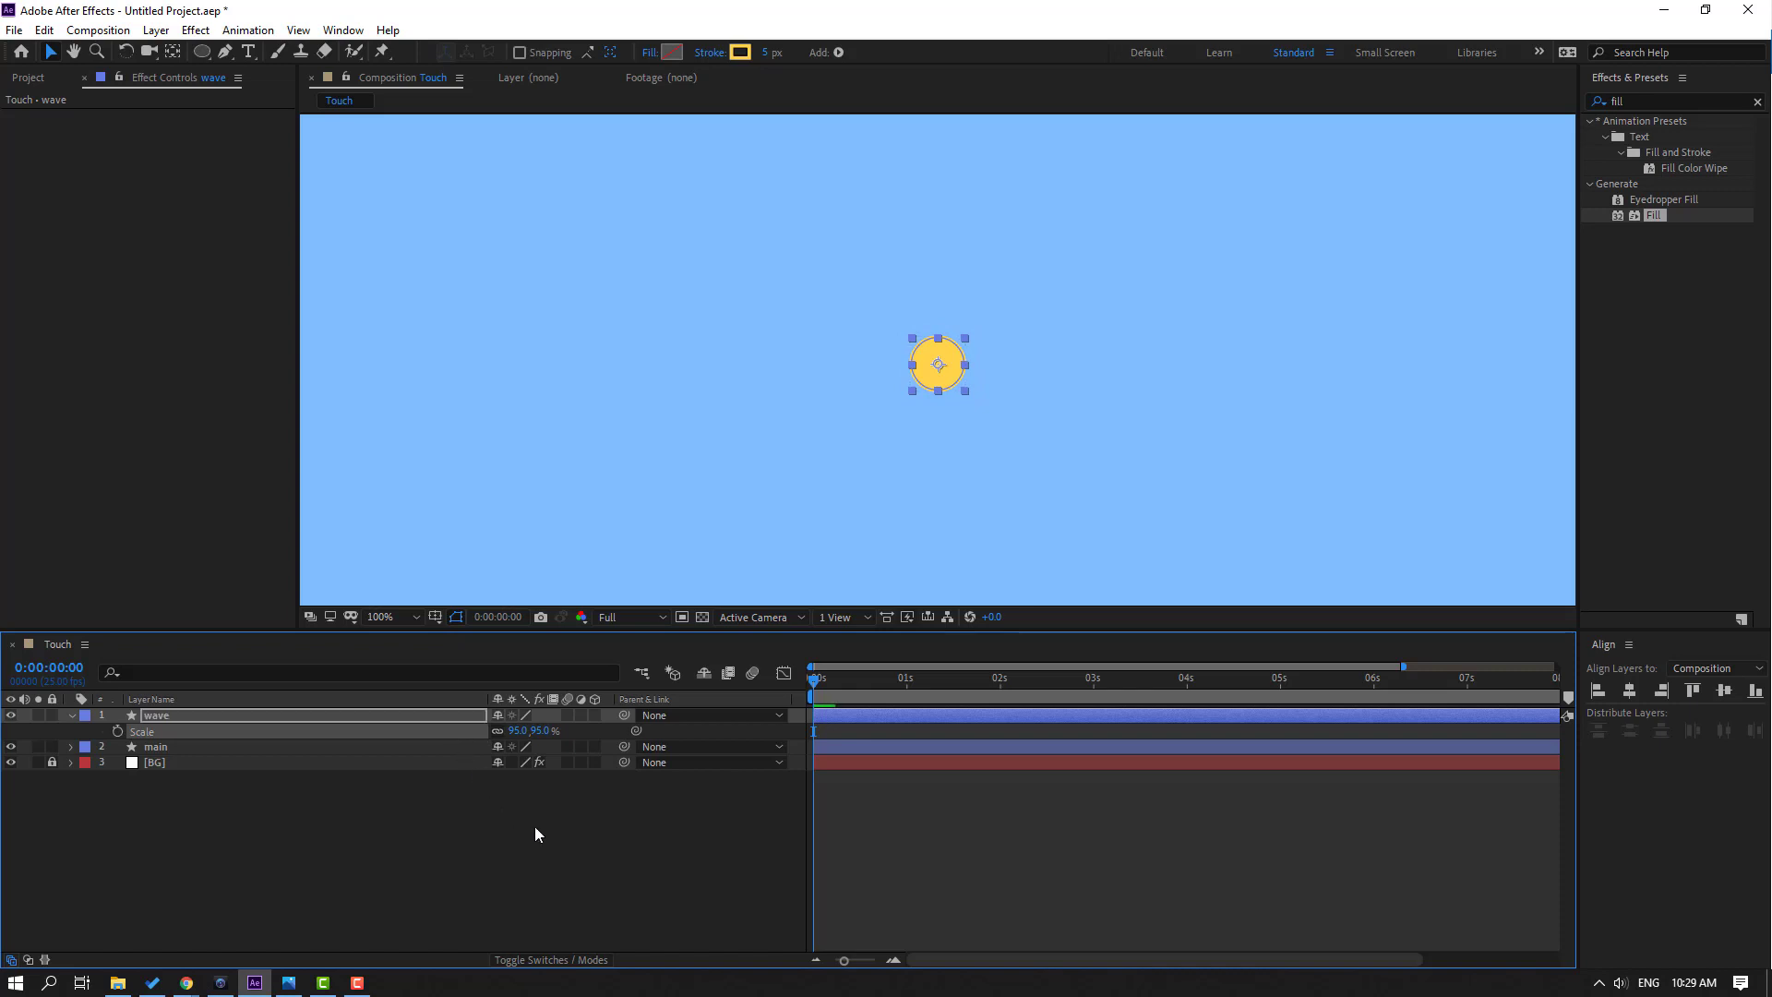
pyautogui.click(117, 731)
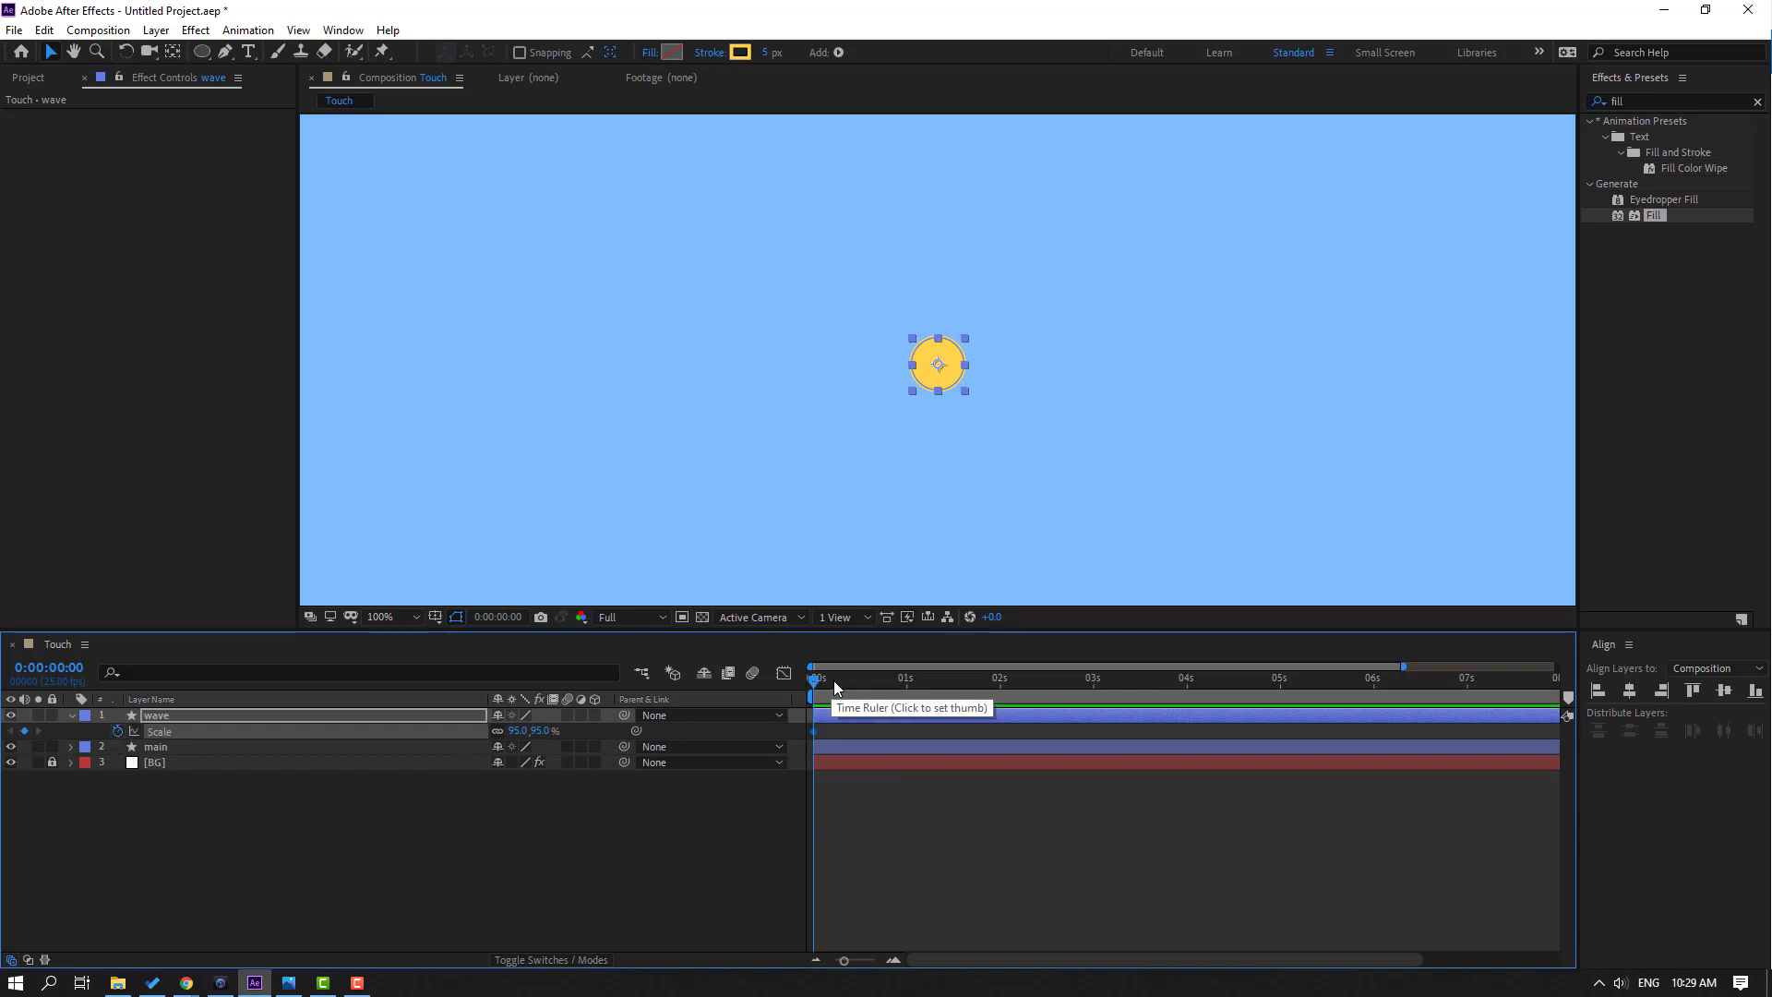
pyautogui.moveTo(829, 688); pyautogui.dragTo(907, 687)
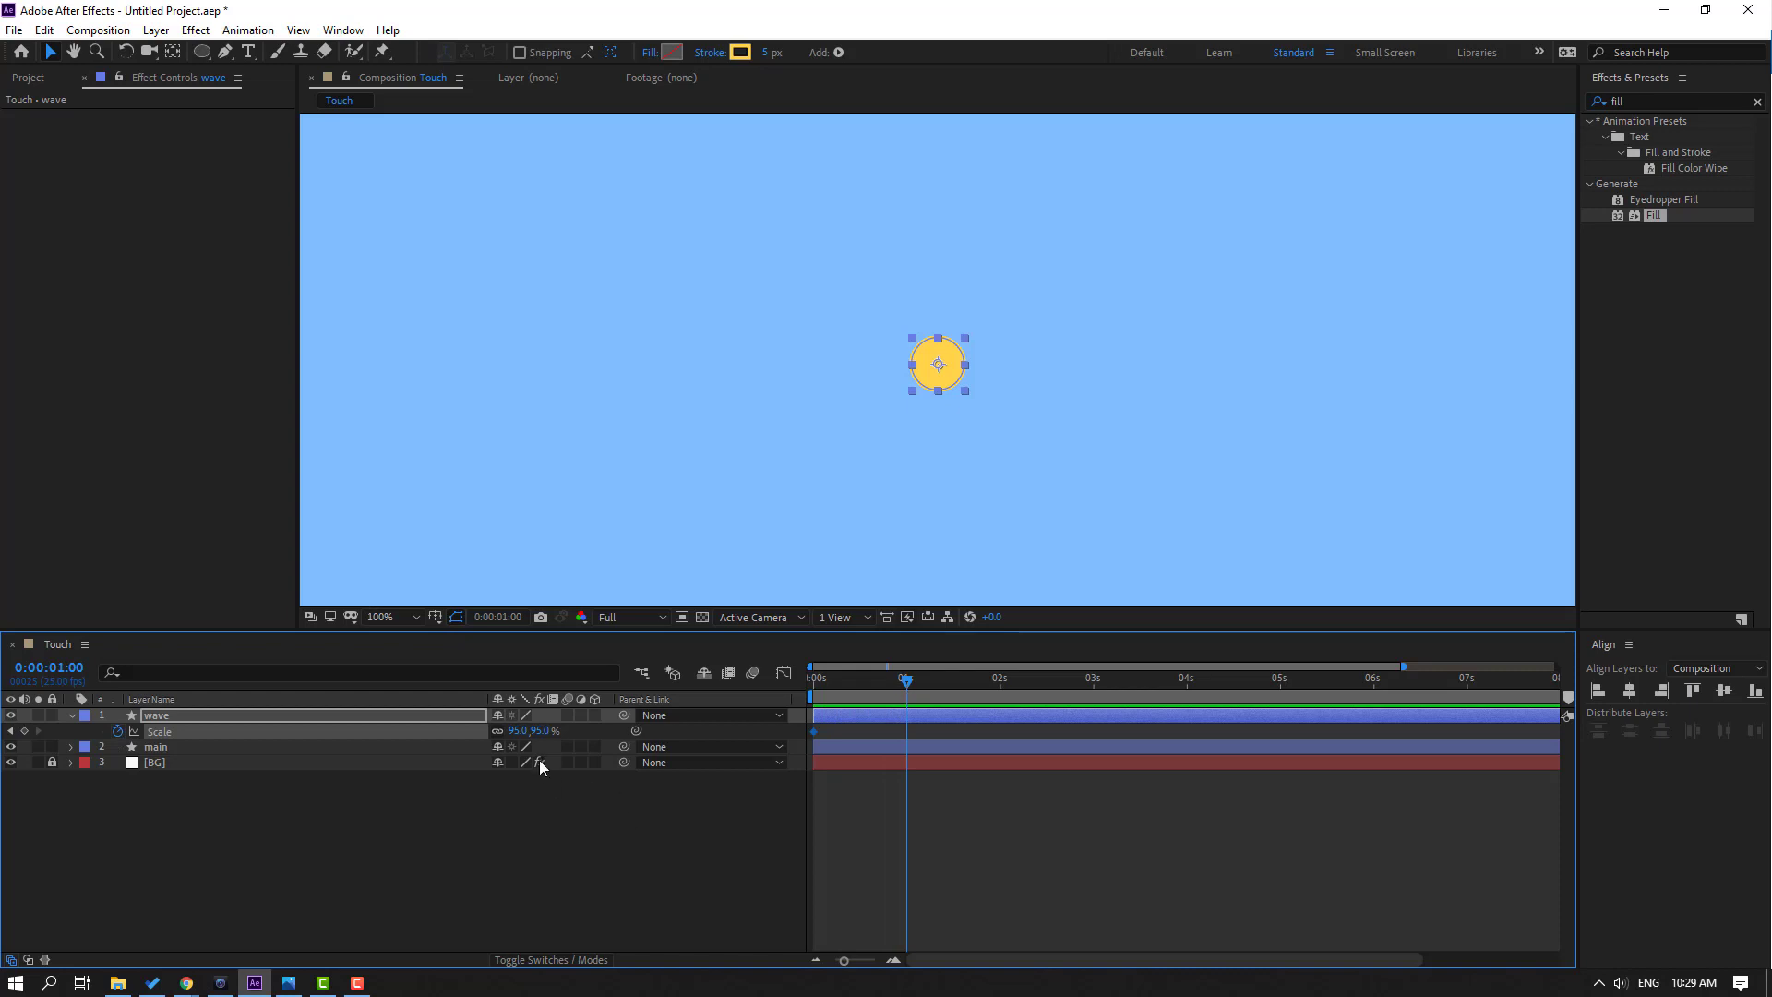
pyautogui.moveTo(517, 732); pyautogui.dragTo(716, 724)
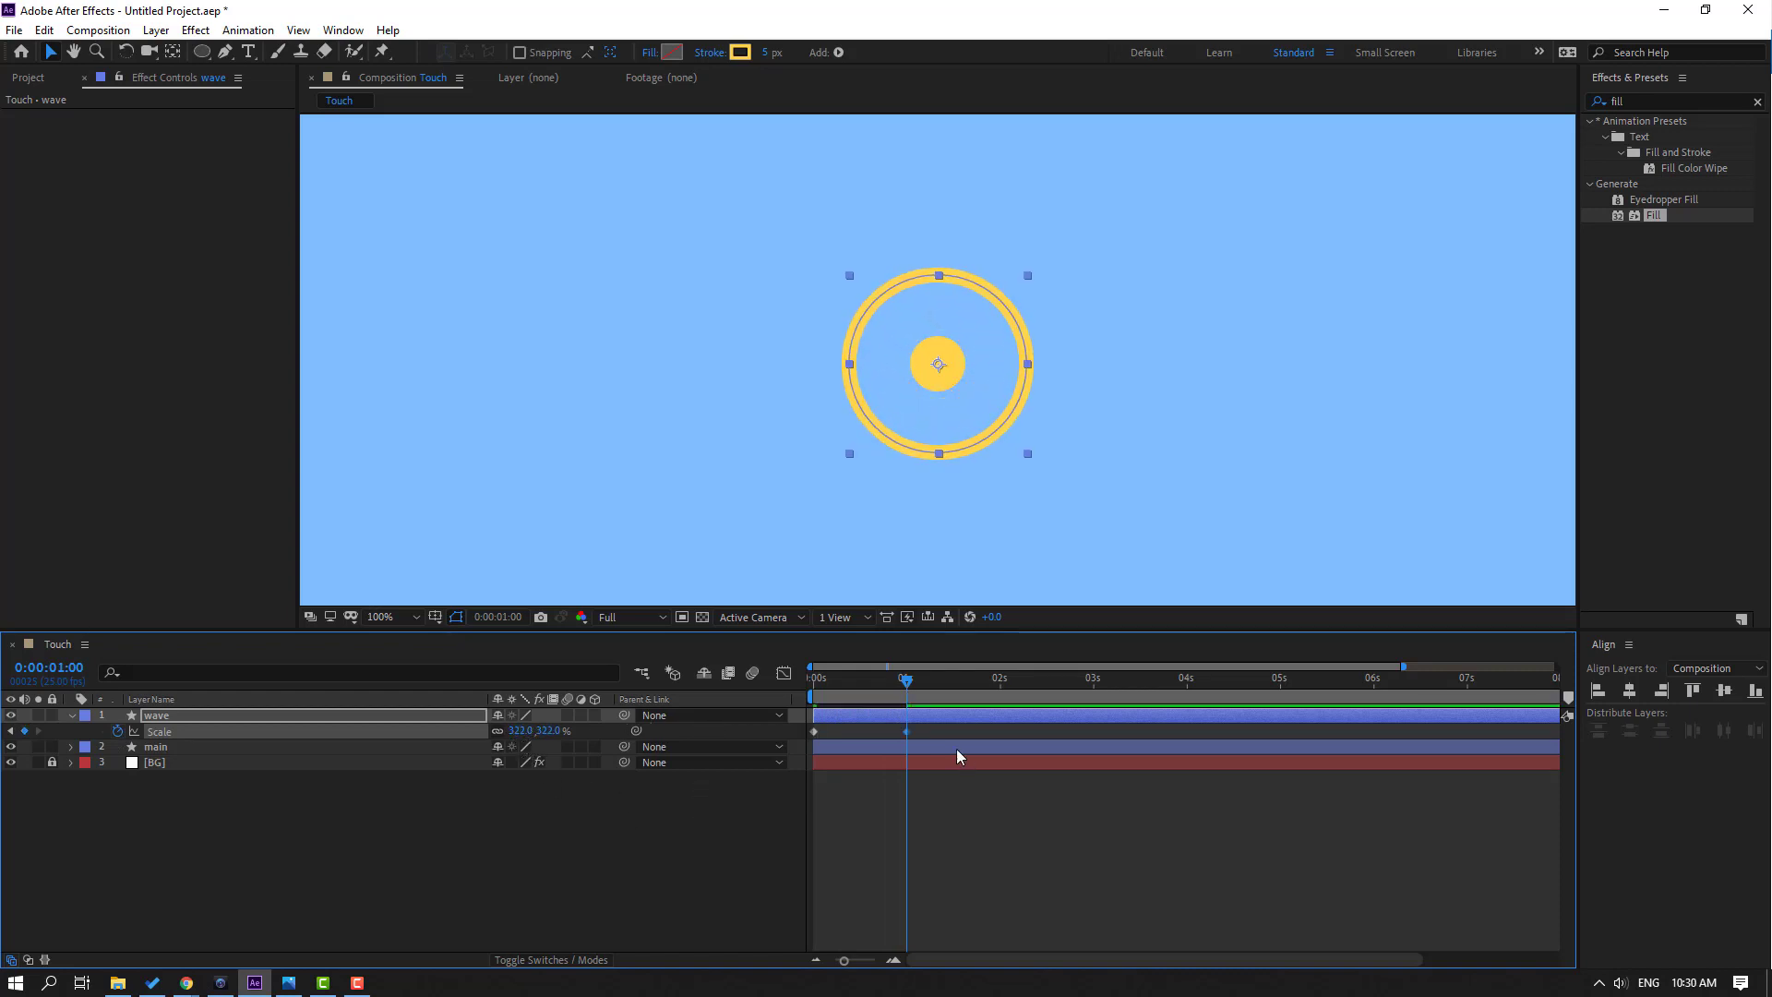
# Apply Easy Ease to both wave Scale keyframes and reshape their speed curve to peak early and slow down gradually
pyautogui.click(814, 731)
pyautogui.rightClick(814, 731)
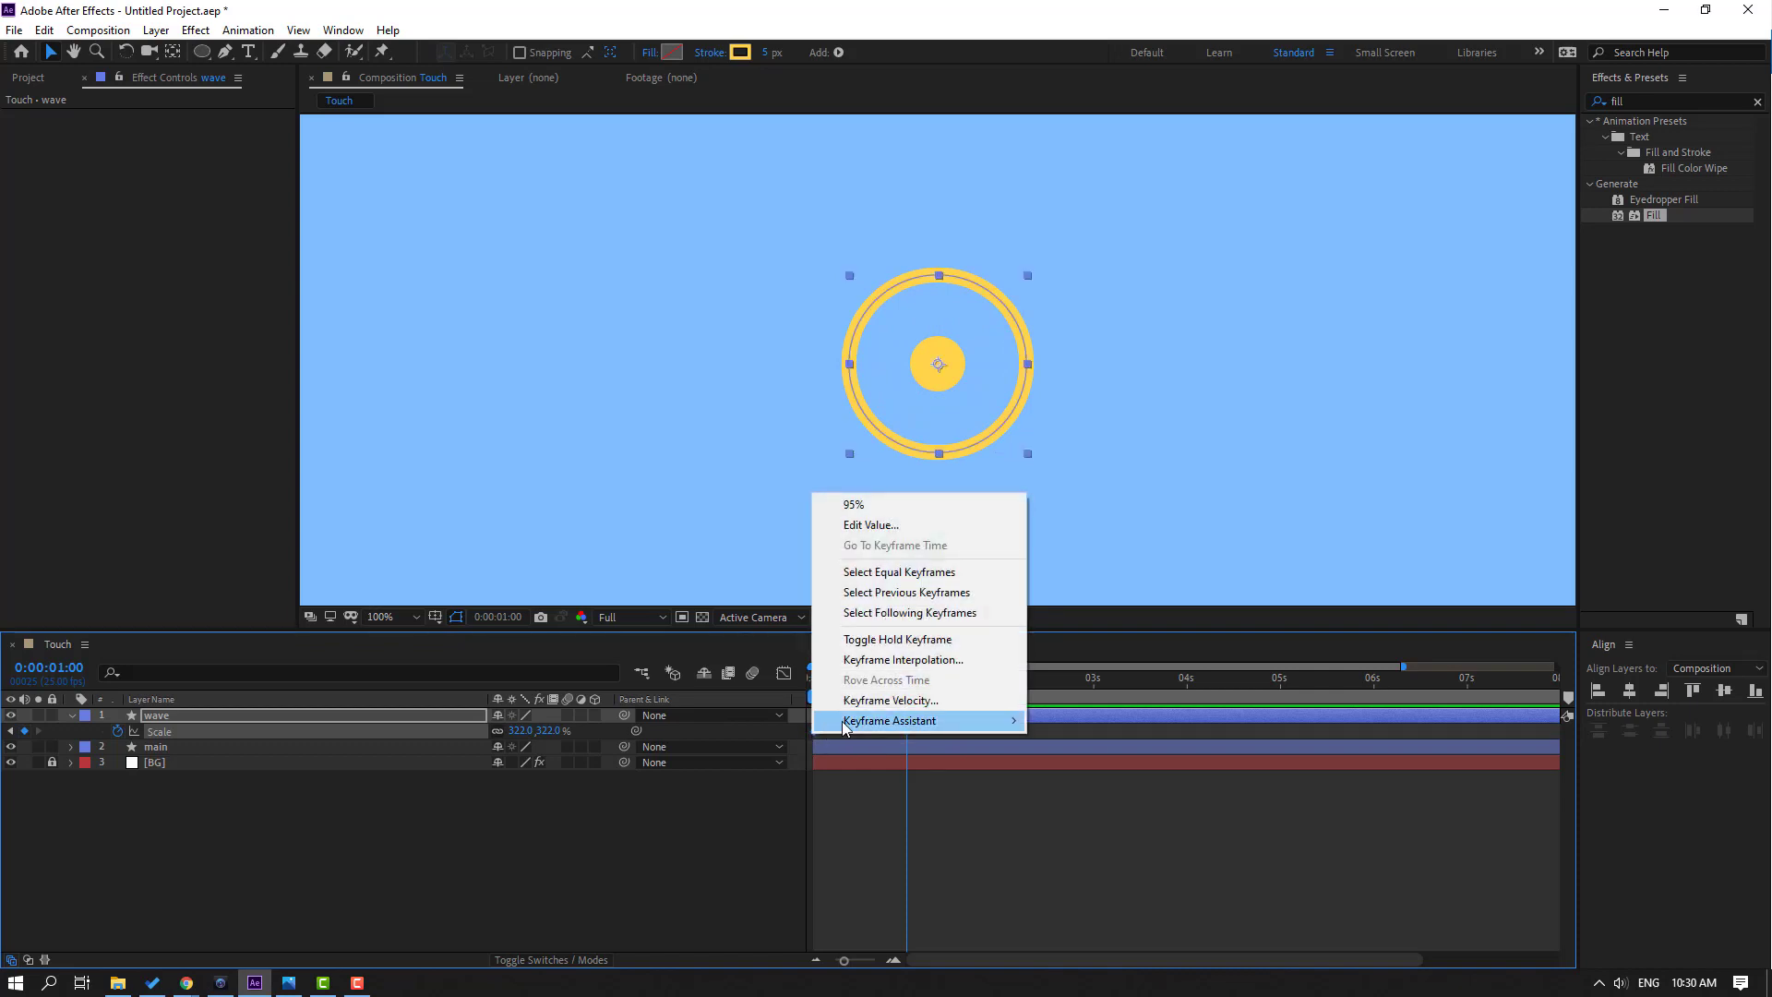
pyautogui.moveTo(842, 725)
pyautogui.click(1087, 780)
pyautogui.click(784, 673)
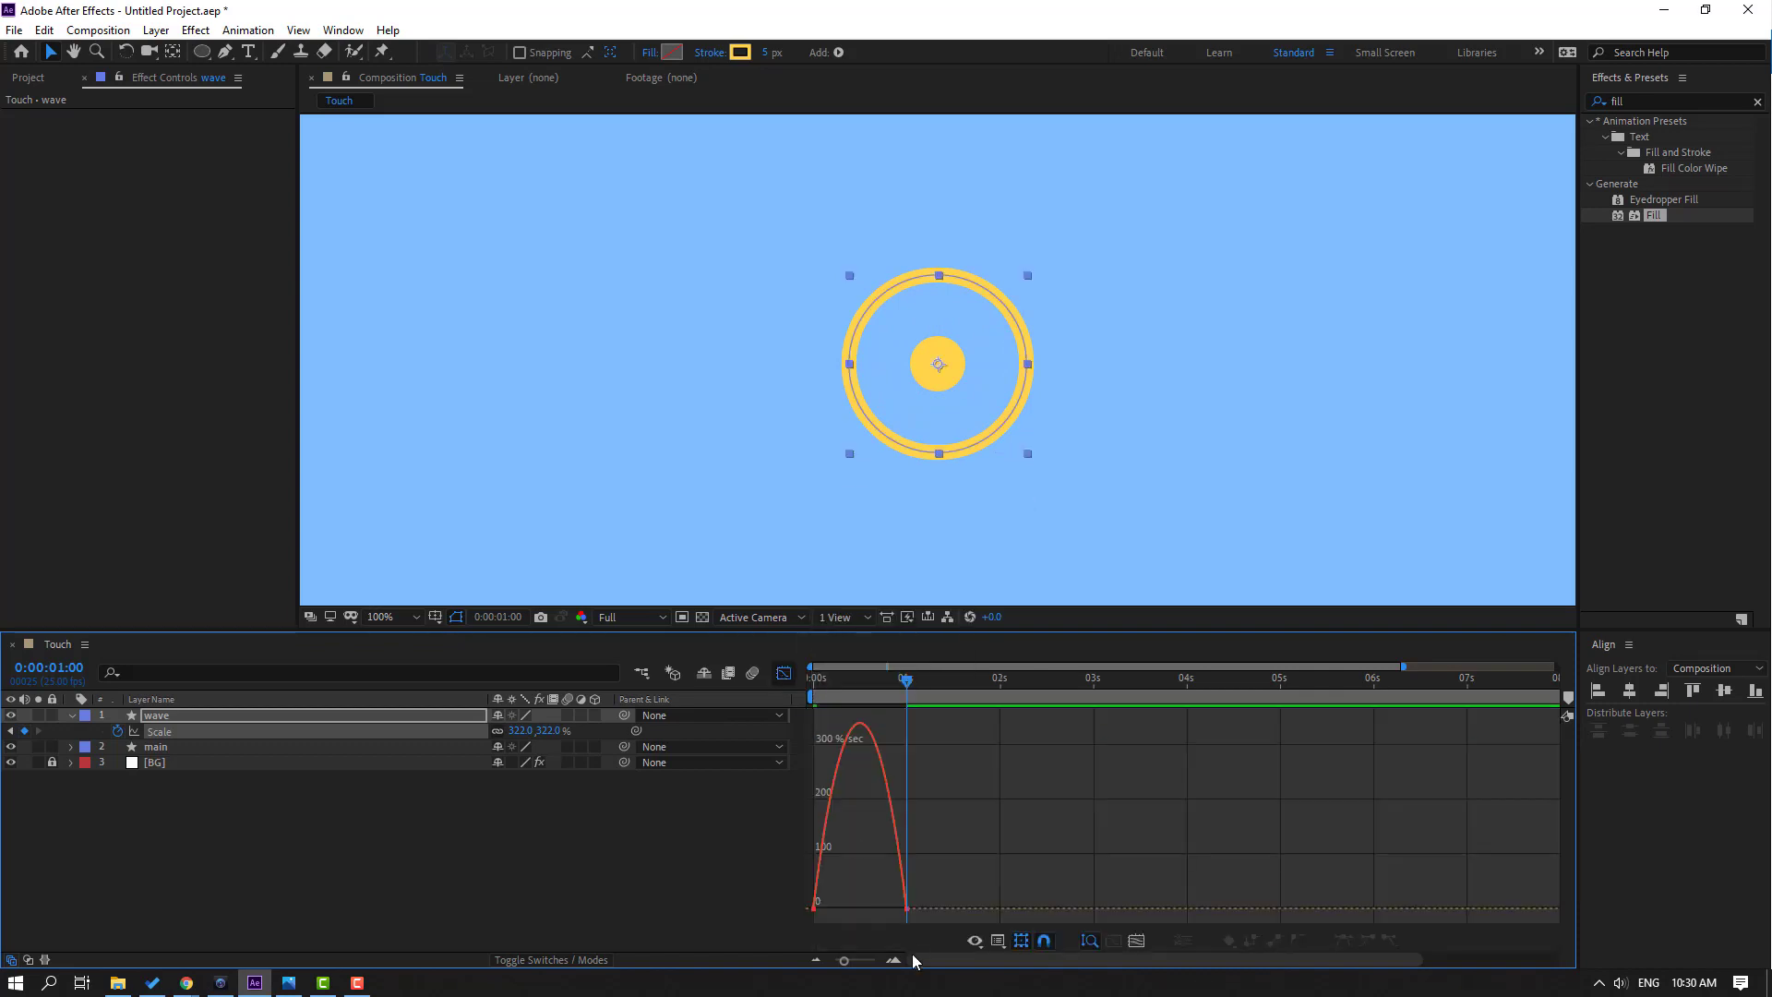
pyautogui.moveTo(935, 903); pyautogui.dragTo(867, 908)
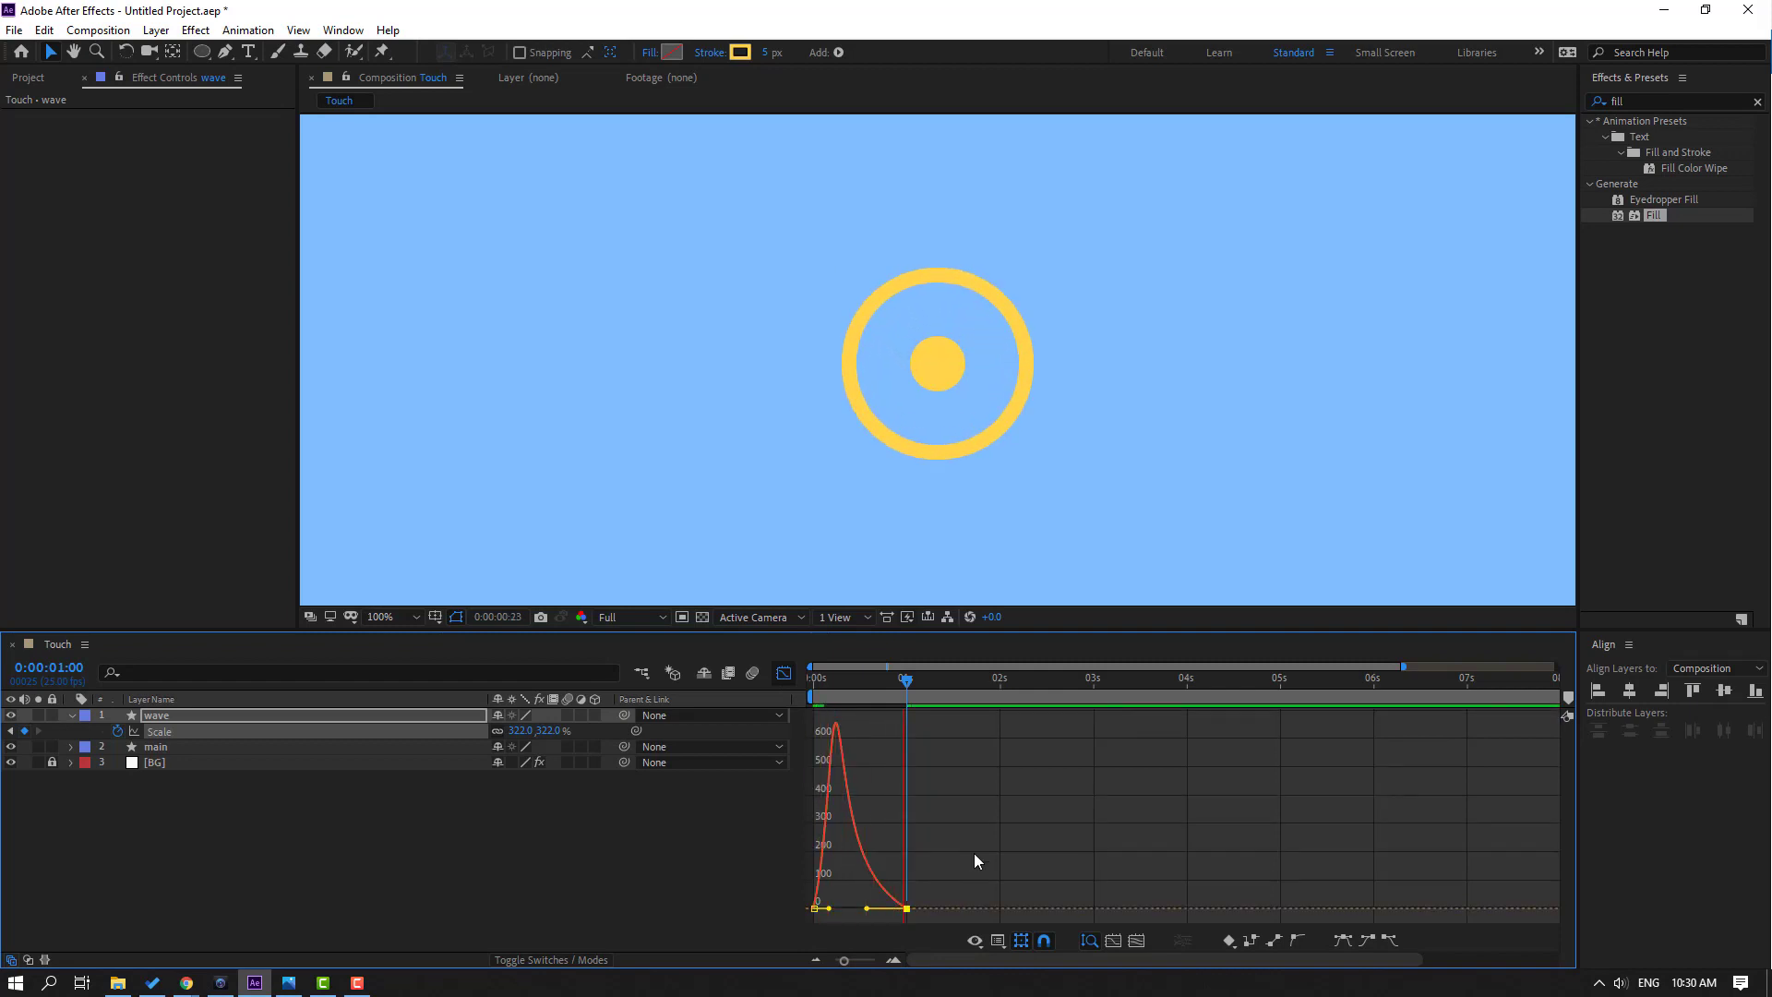
pyautogui.moveTo(828, 912); pyautogui.dragTo(835, 909)
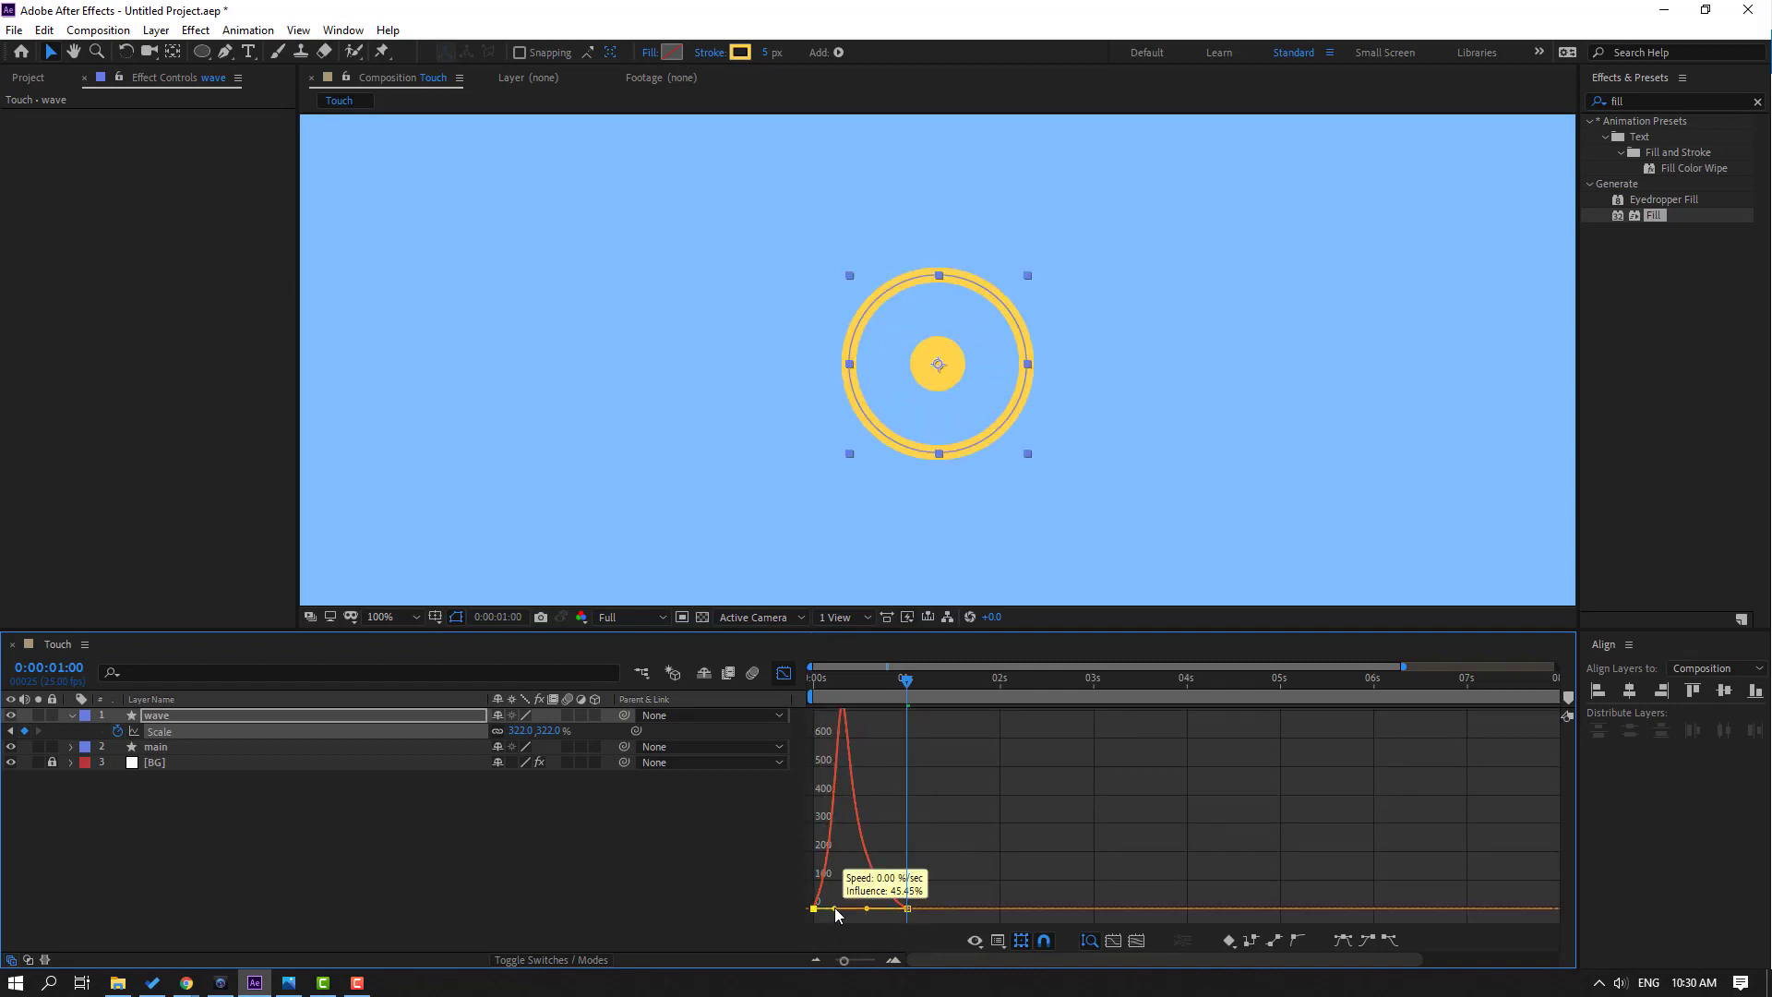
pyautogui.click(782, 675)
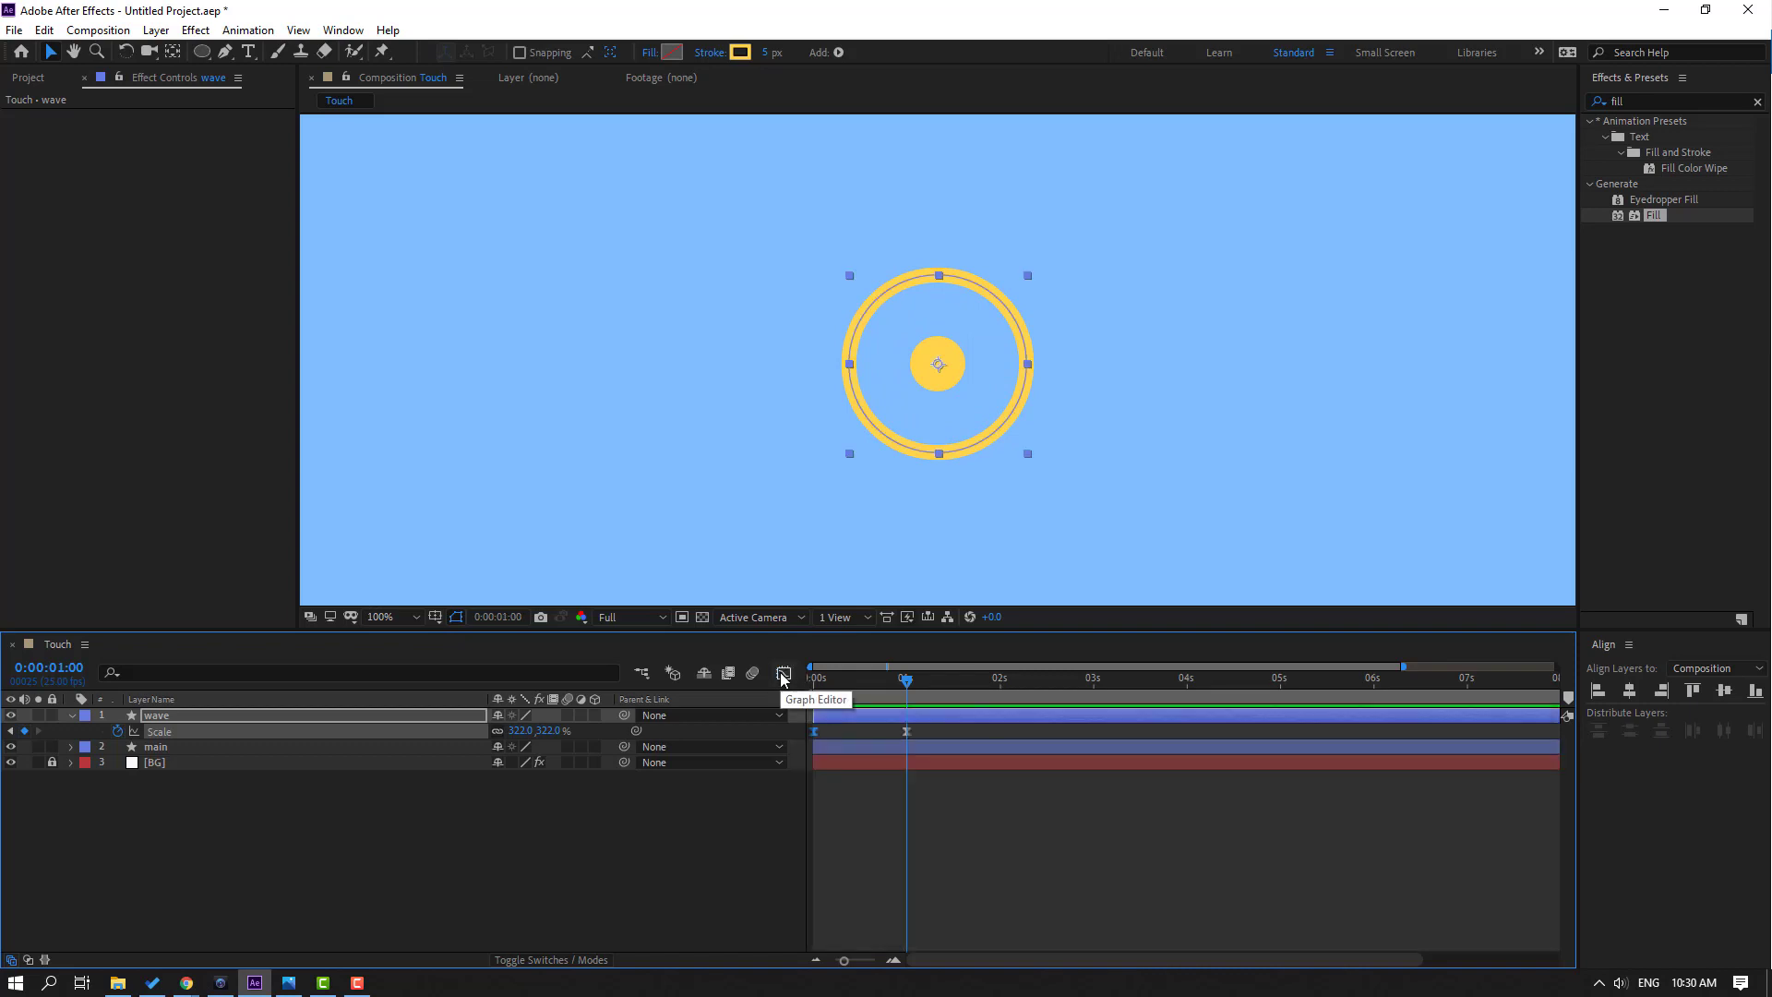
pyautogui.click(211, 819)
# Keyframe the wave layer's Opacity from 100% at 0:00:00:13 to 0% at 0:00:01:00
pyautogui.click(154, 720)
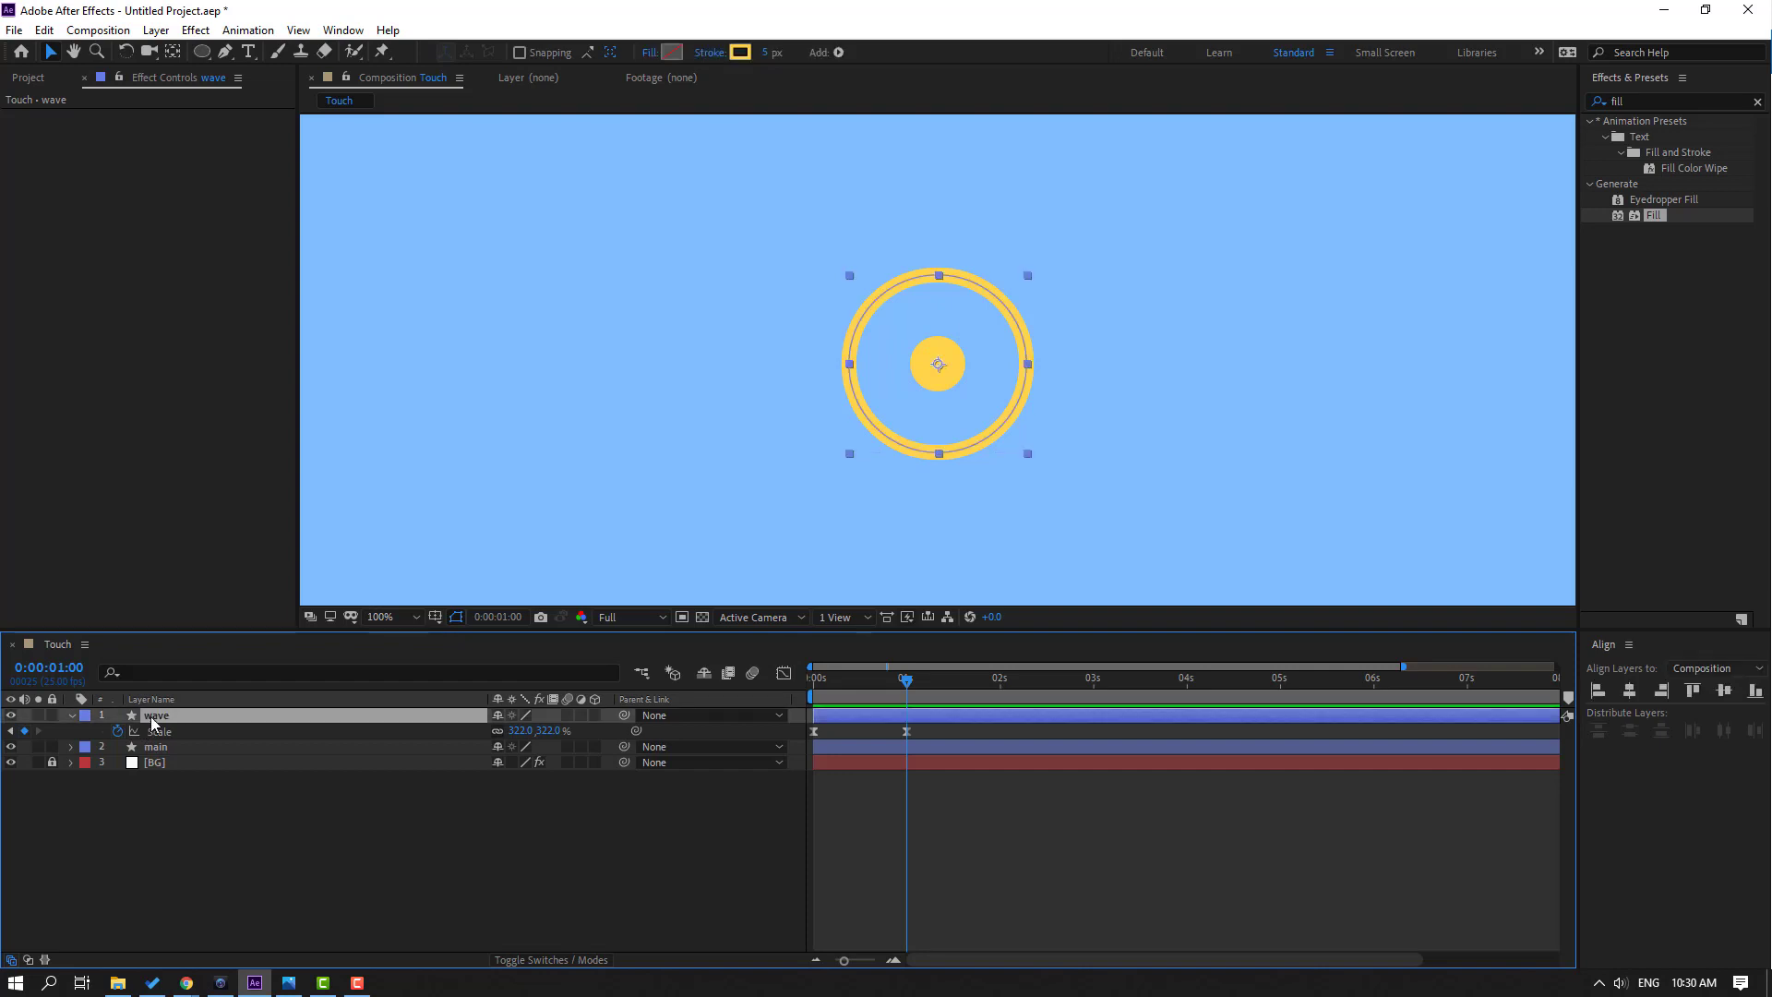
pyautogui.hotkey('shift', 't')
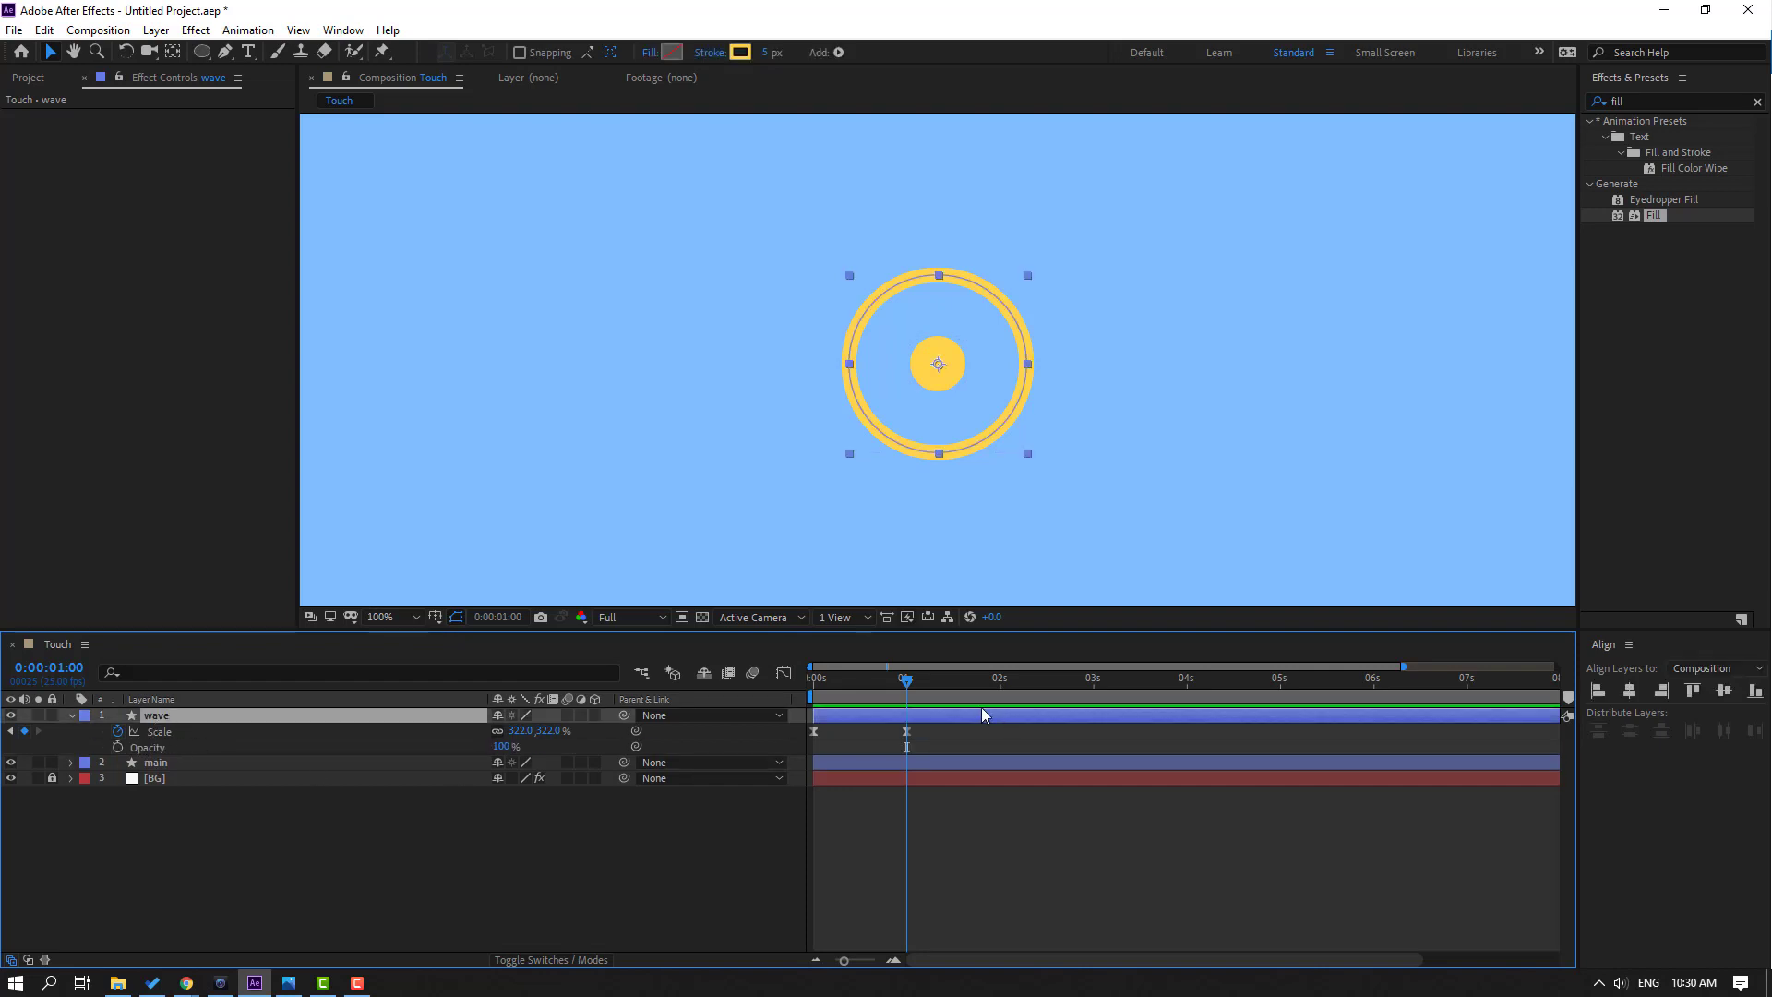
pyautogui.moveTo(900, 692); pyautogui.dragTo(862, 690)
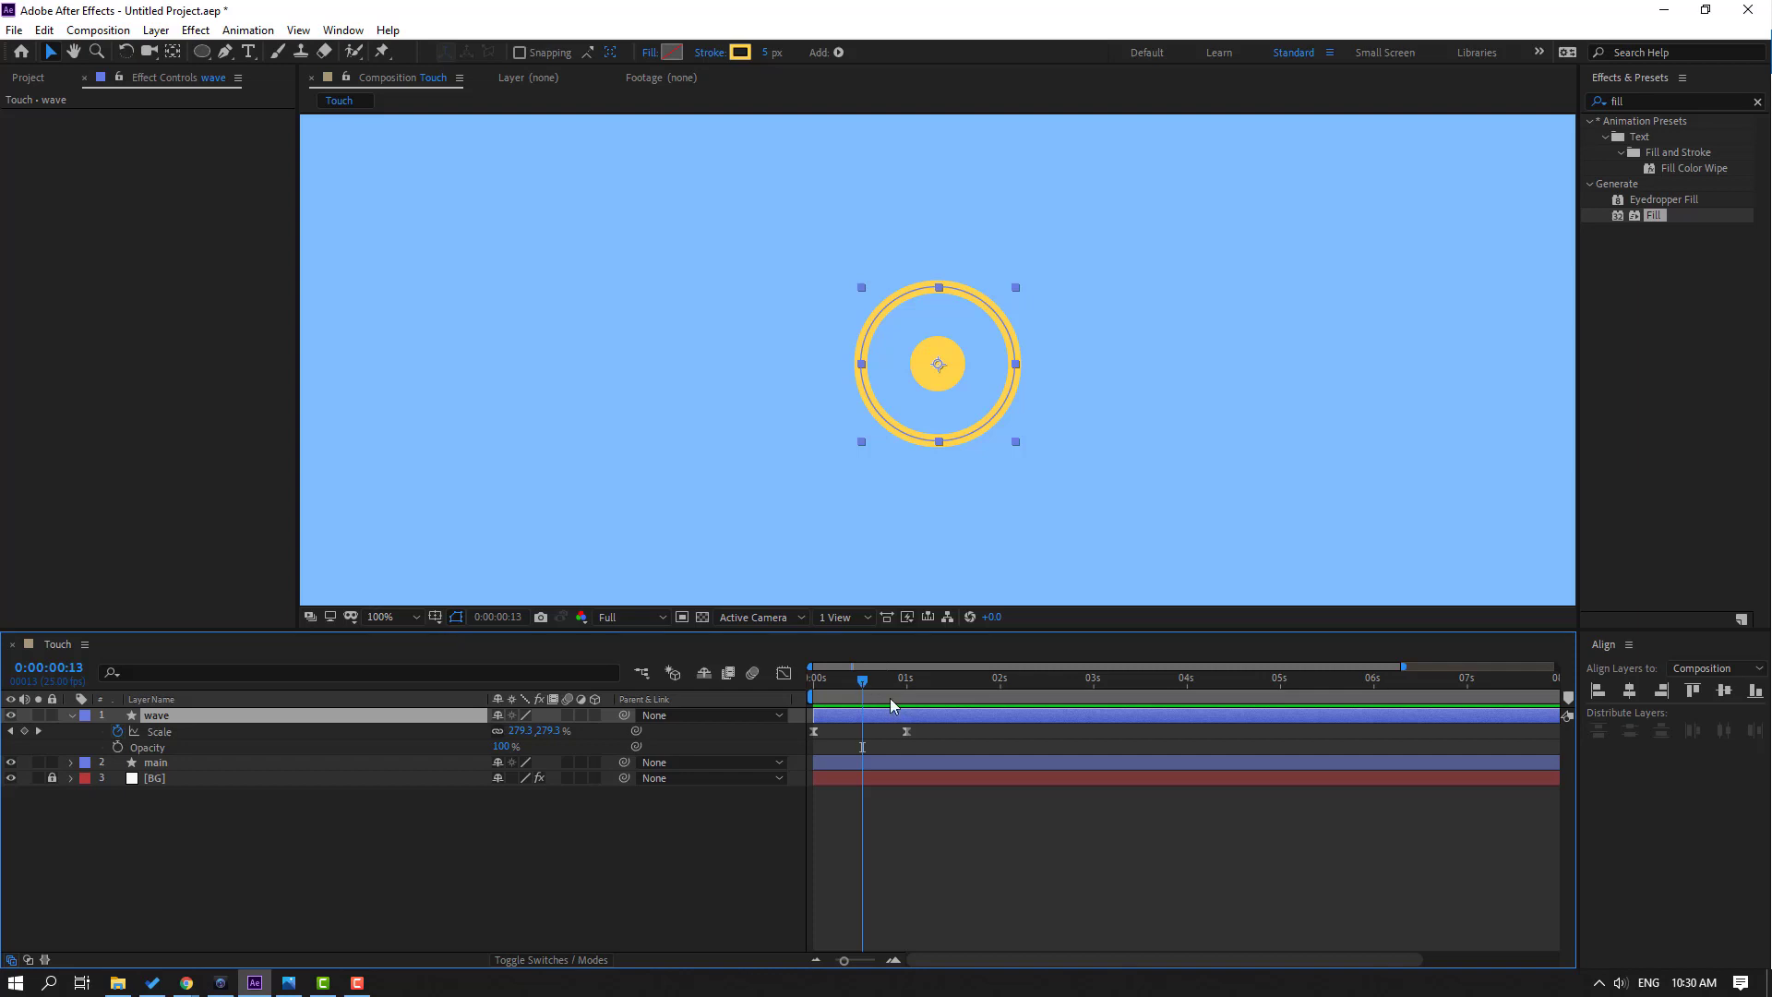
pyautogui.click(118, 747)
pyautogui.moveTo(872, 690); pyautogui.dragTo(908, 692)
pyautogui.click(500, 745)
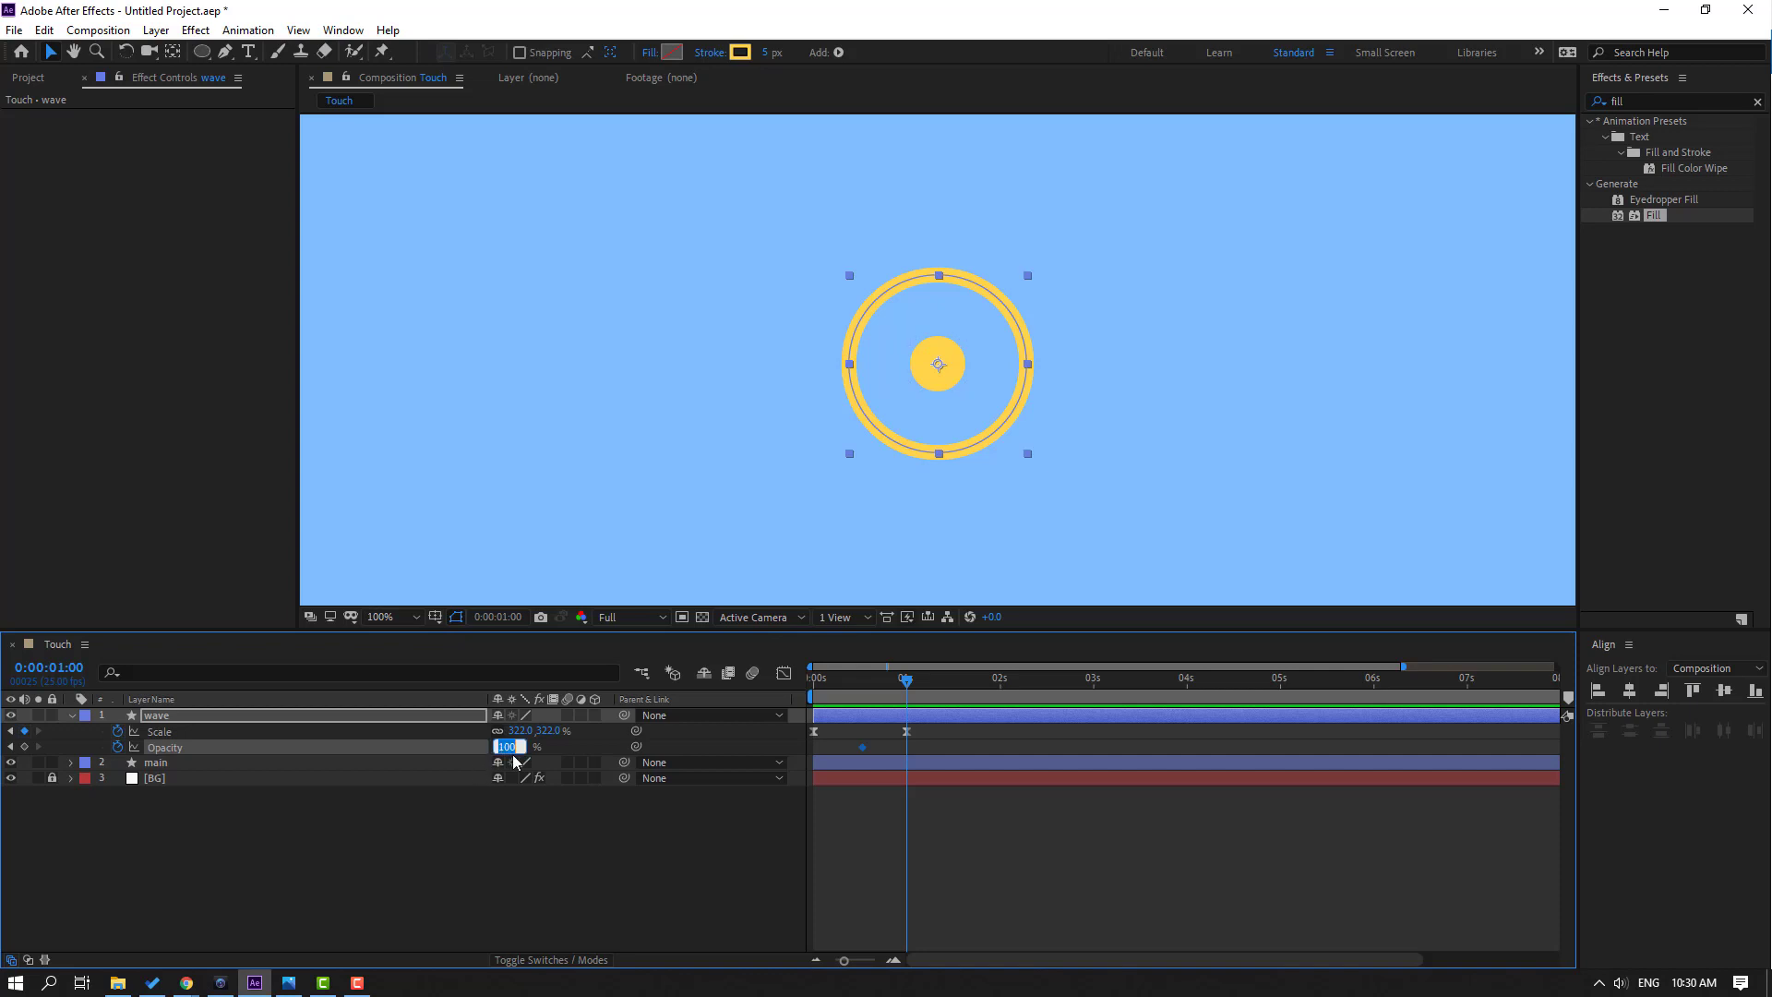
pyautogui.write('0')
pyautogui.click(1002, 903)
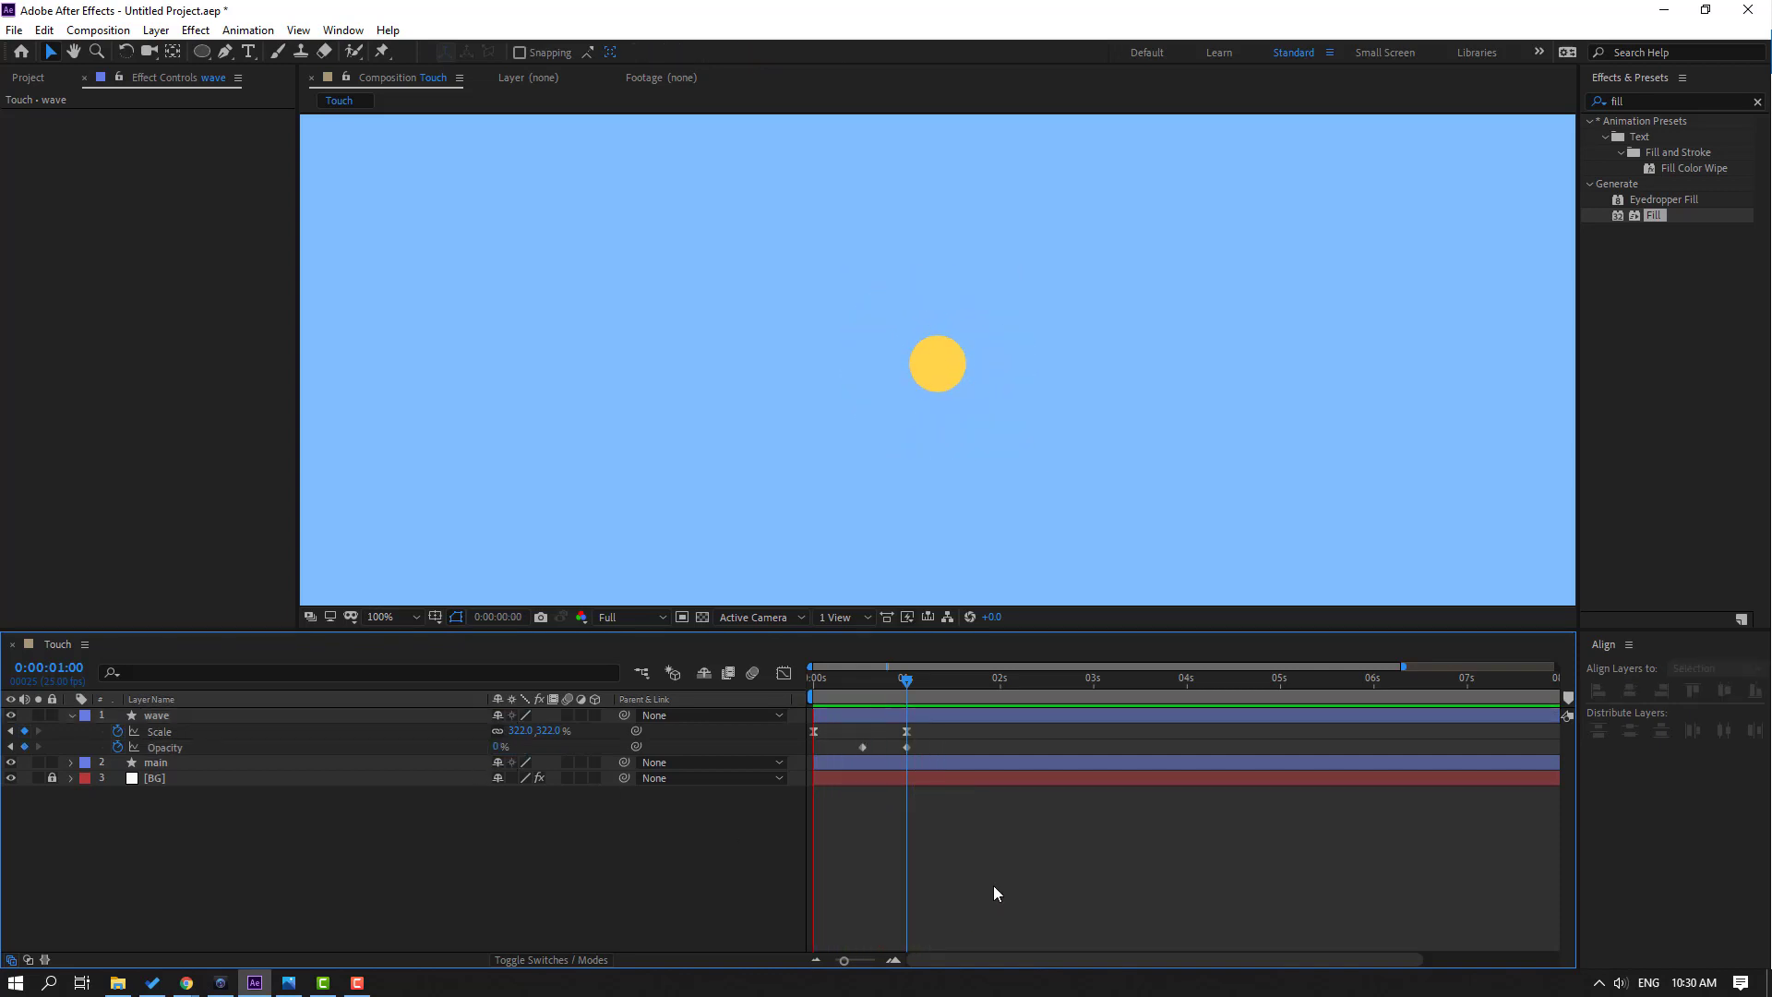
# Shorten the easing handles of both wave Scale keyframes in the speed graph and preview the animation
pyautogui.click(917, 729)
pyautogui.moveTo(917, 729); pyautogui.dragTo(783, 734)
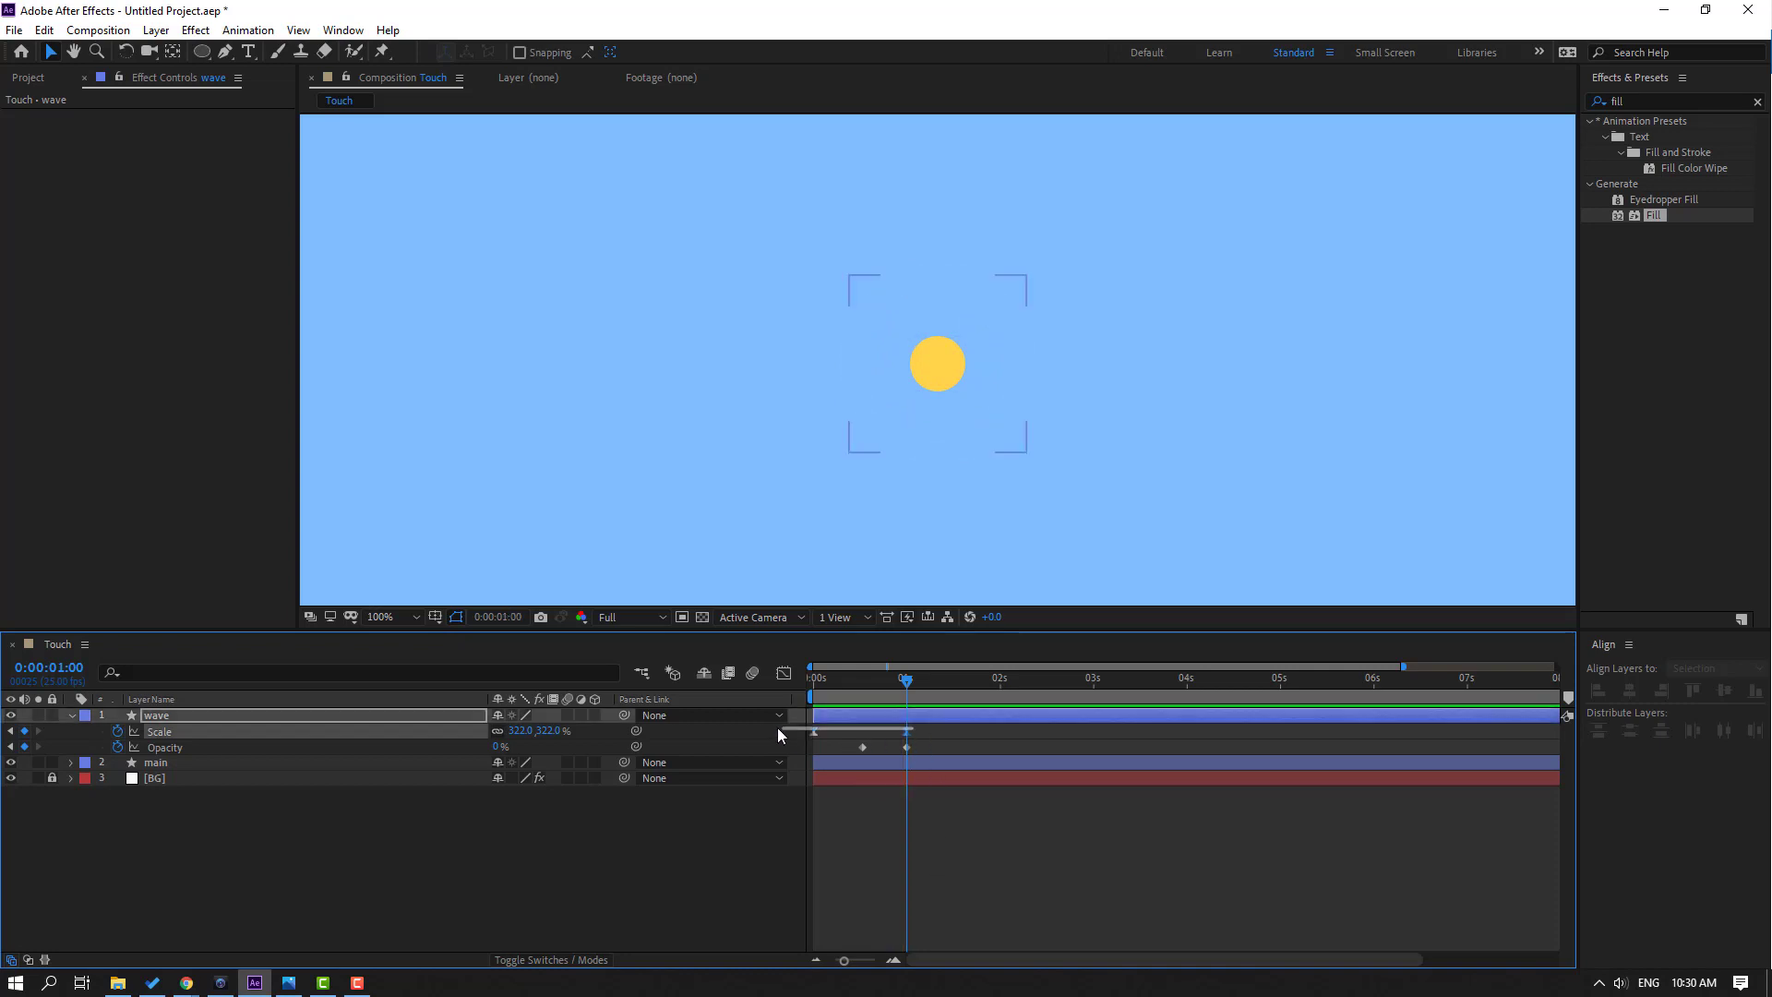
pyautogui.click(785, 676)
pyautogui.moveTo(935, 895); pyautogui.dragTo(826, 910)
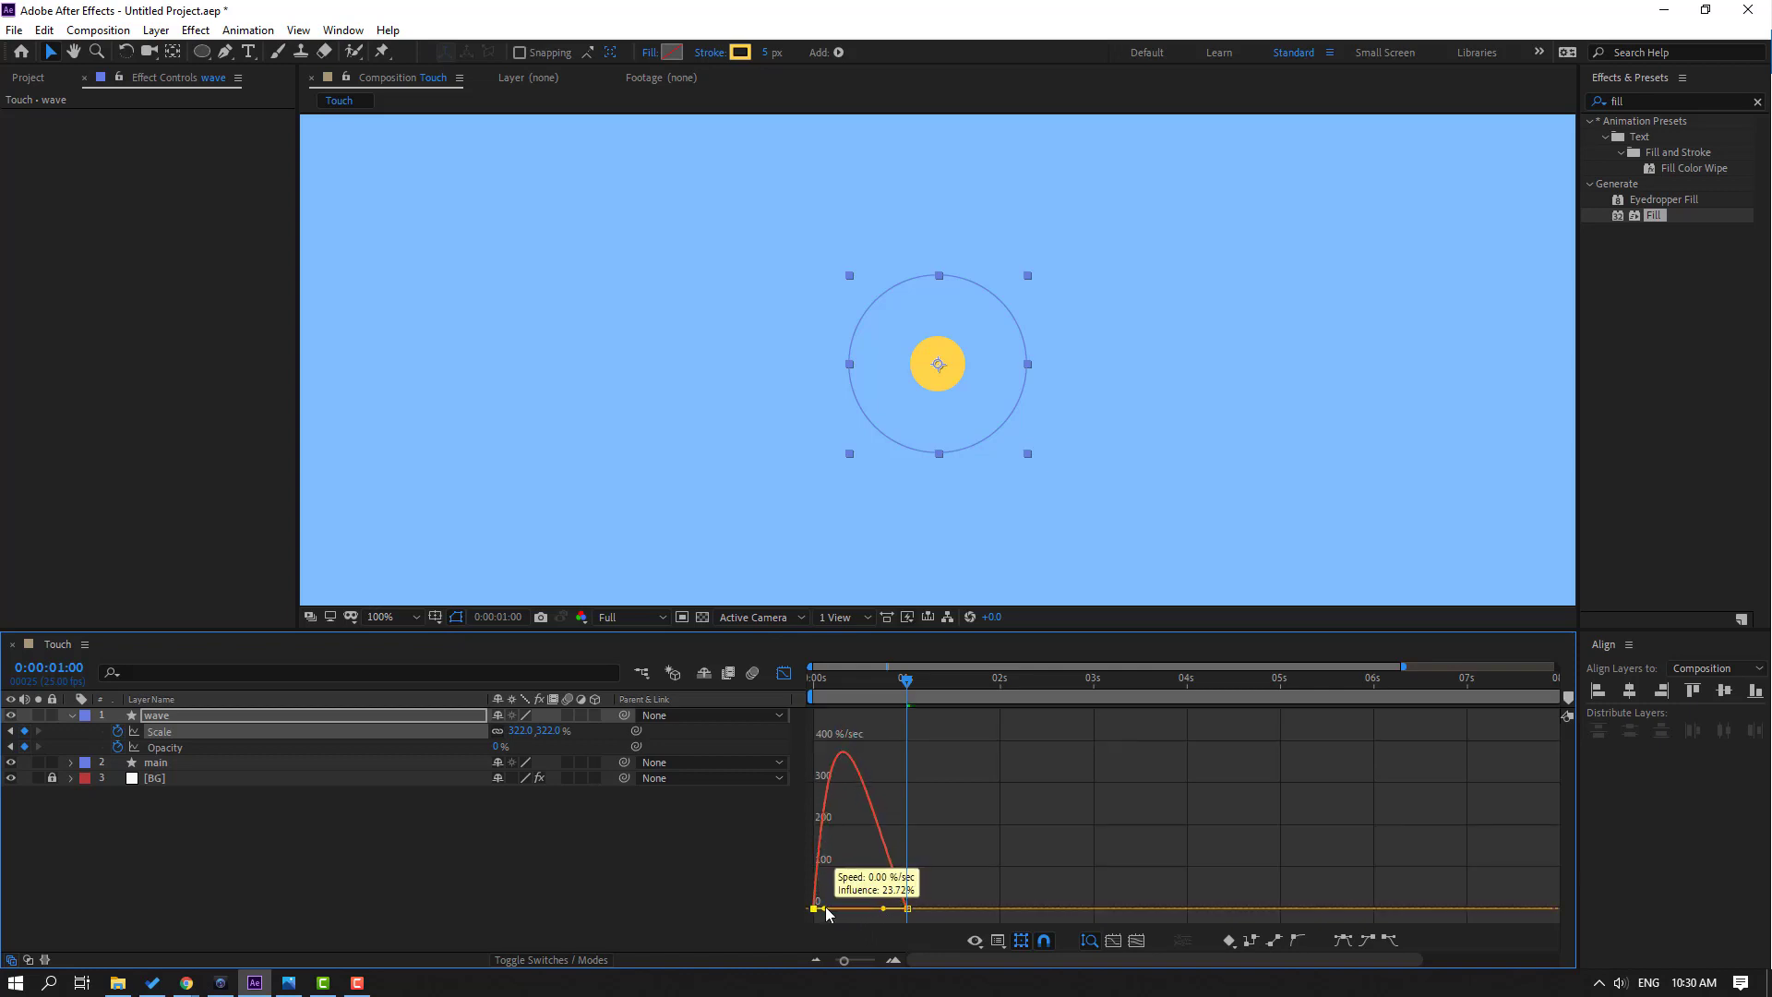
pyautogui.press('space')
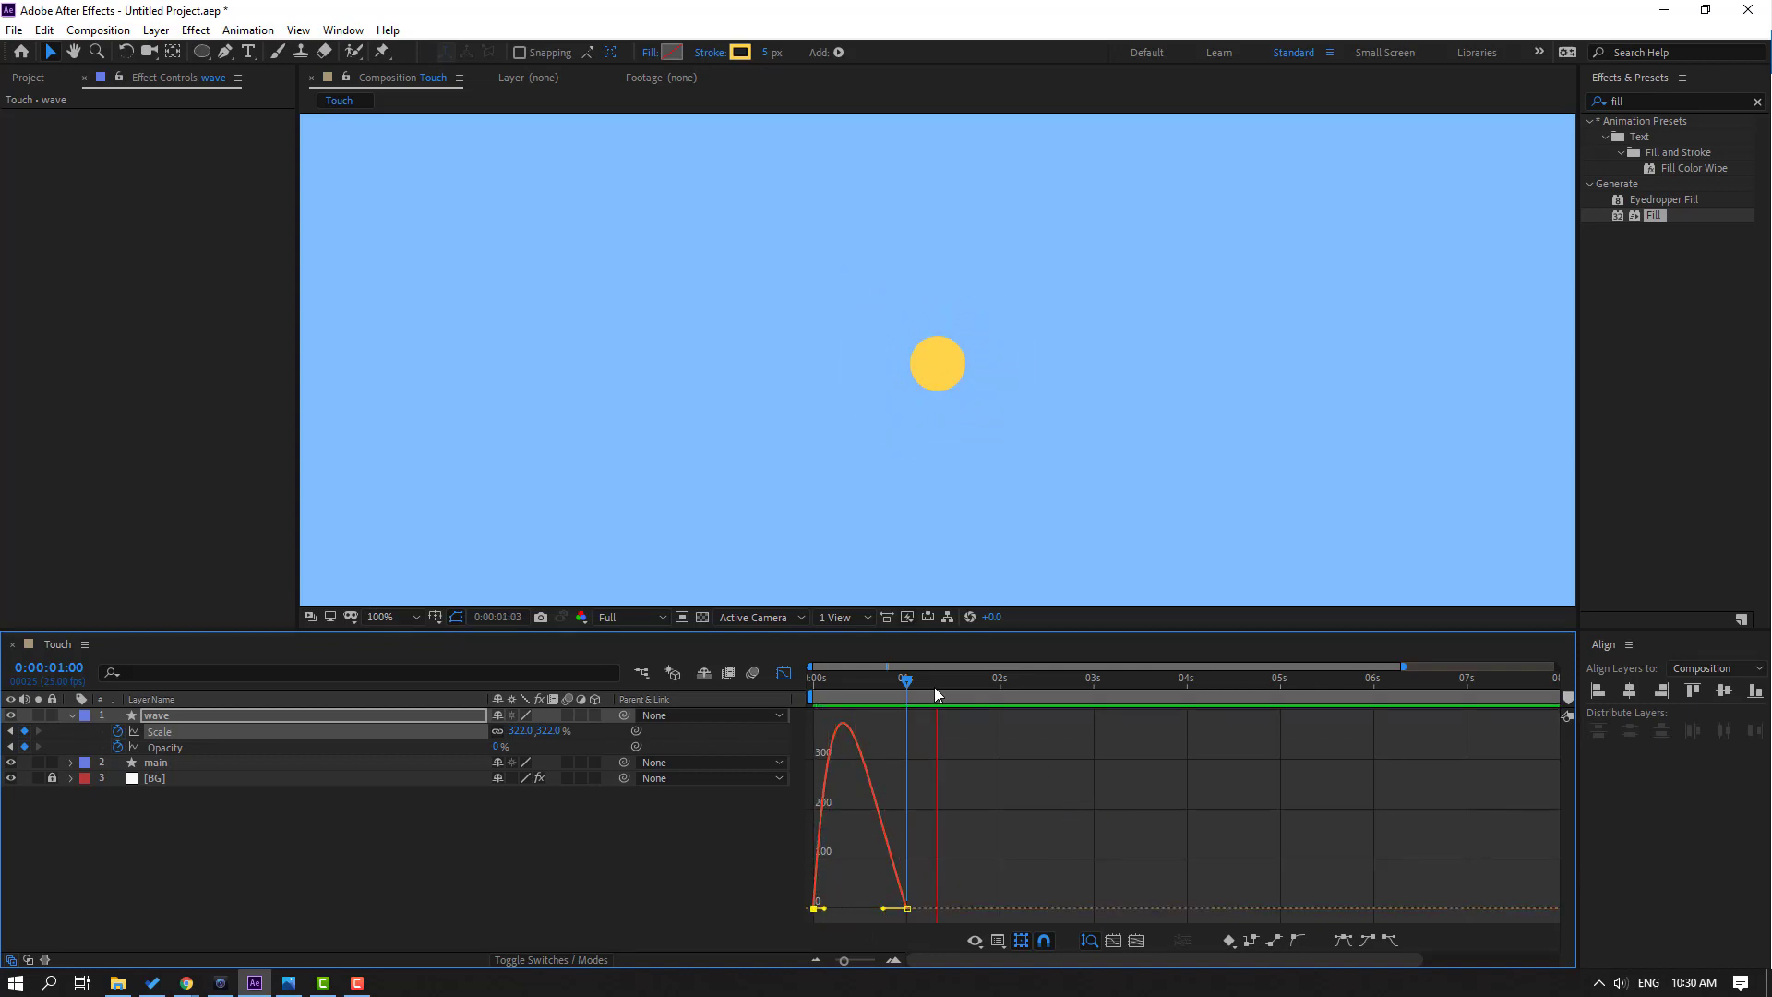
pyautogui.press('space')
pyautogui.click(784, 675)
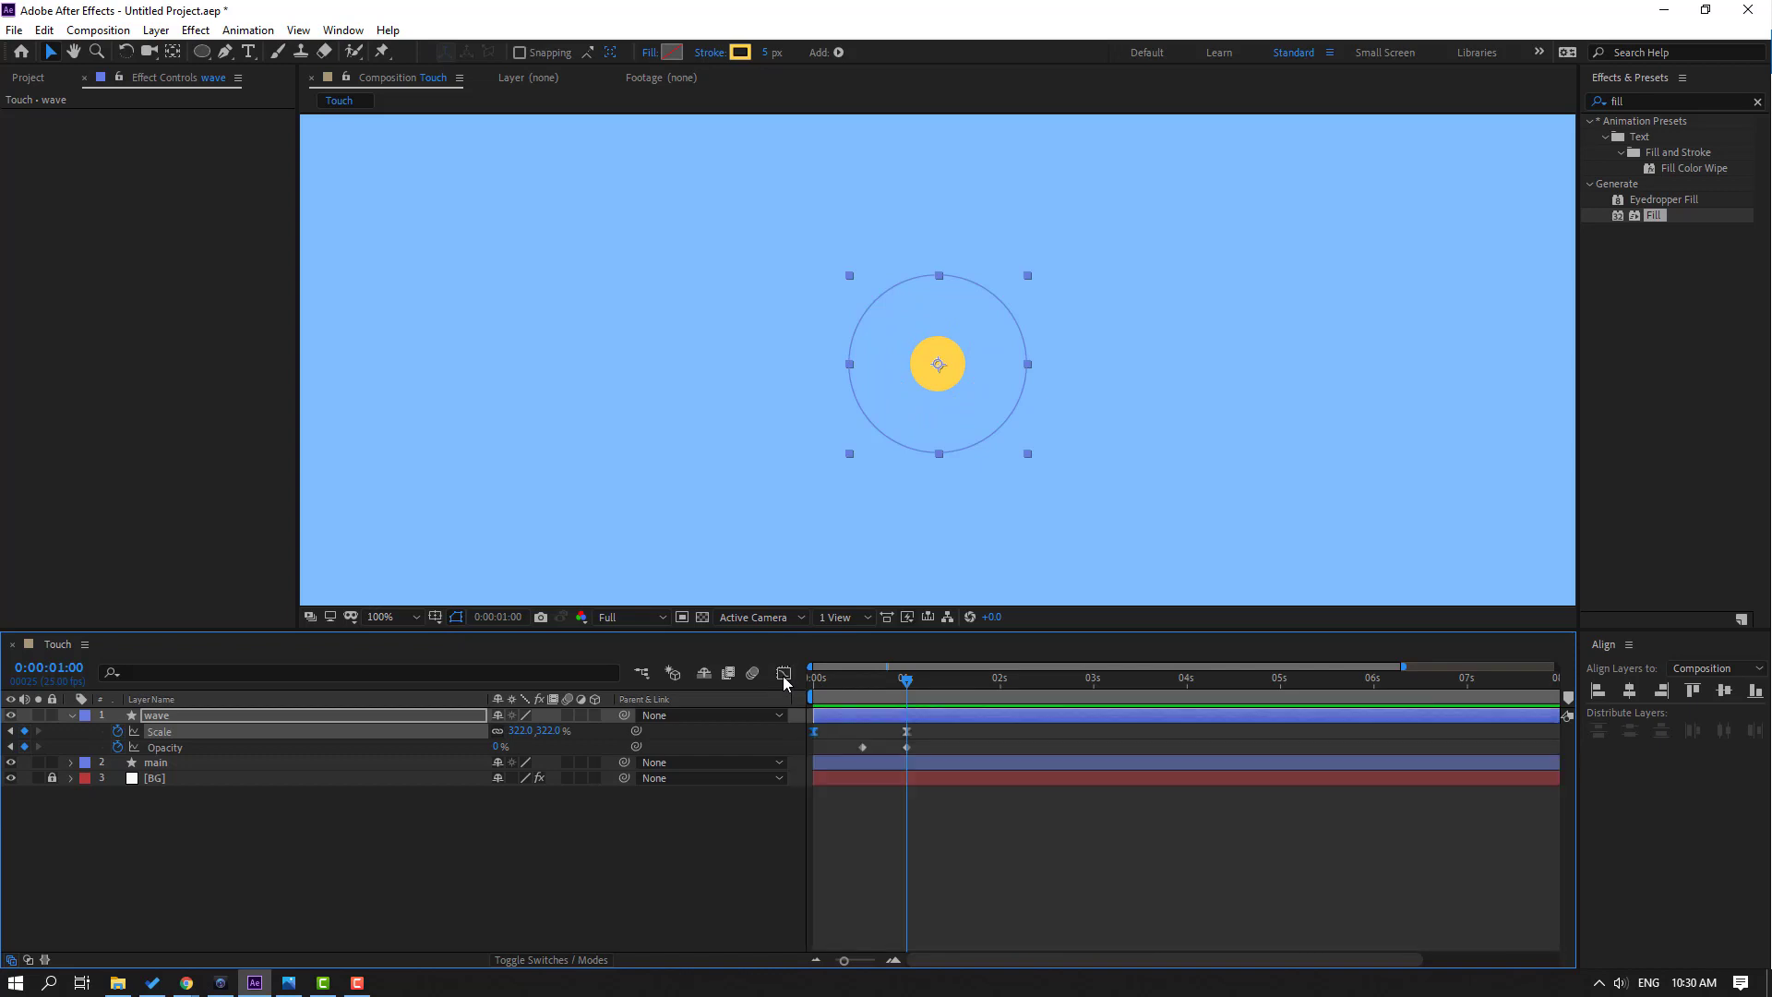
# Move the wave layer's final Scale keyframe about a quarter of a second earlier
pyautogui.click(917, 739)
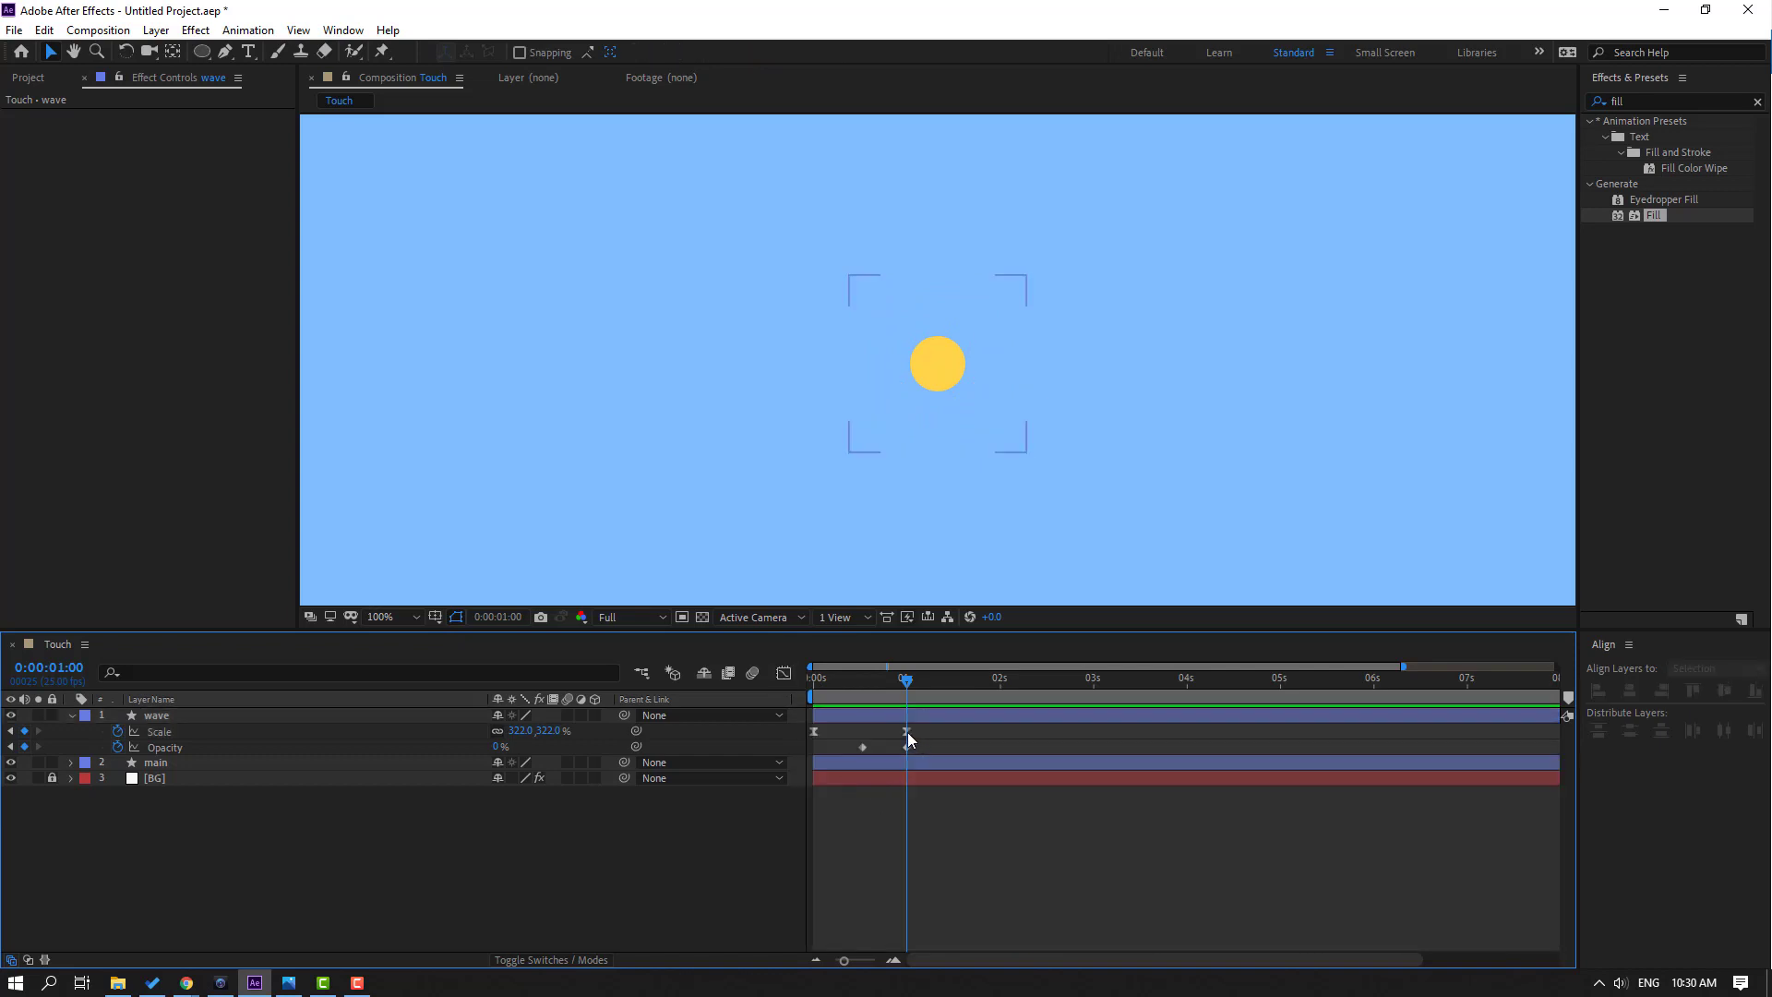
pyautogui.click(906, 732)
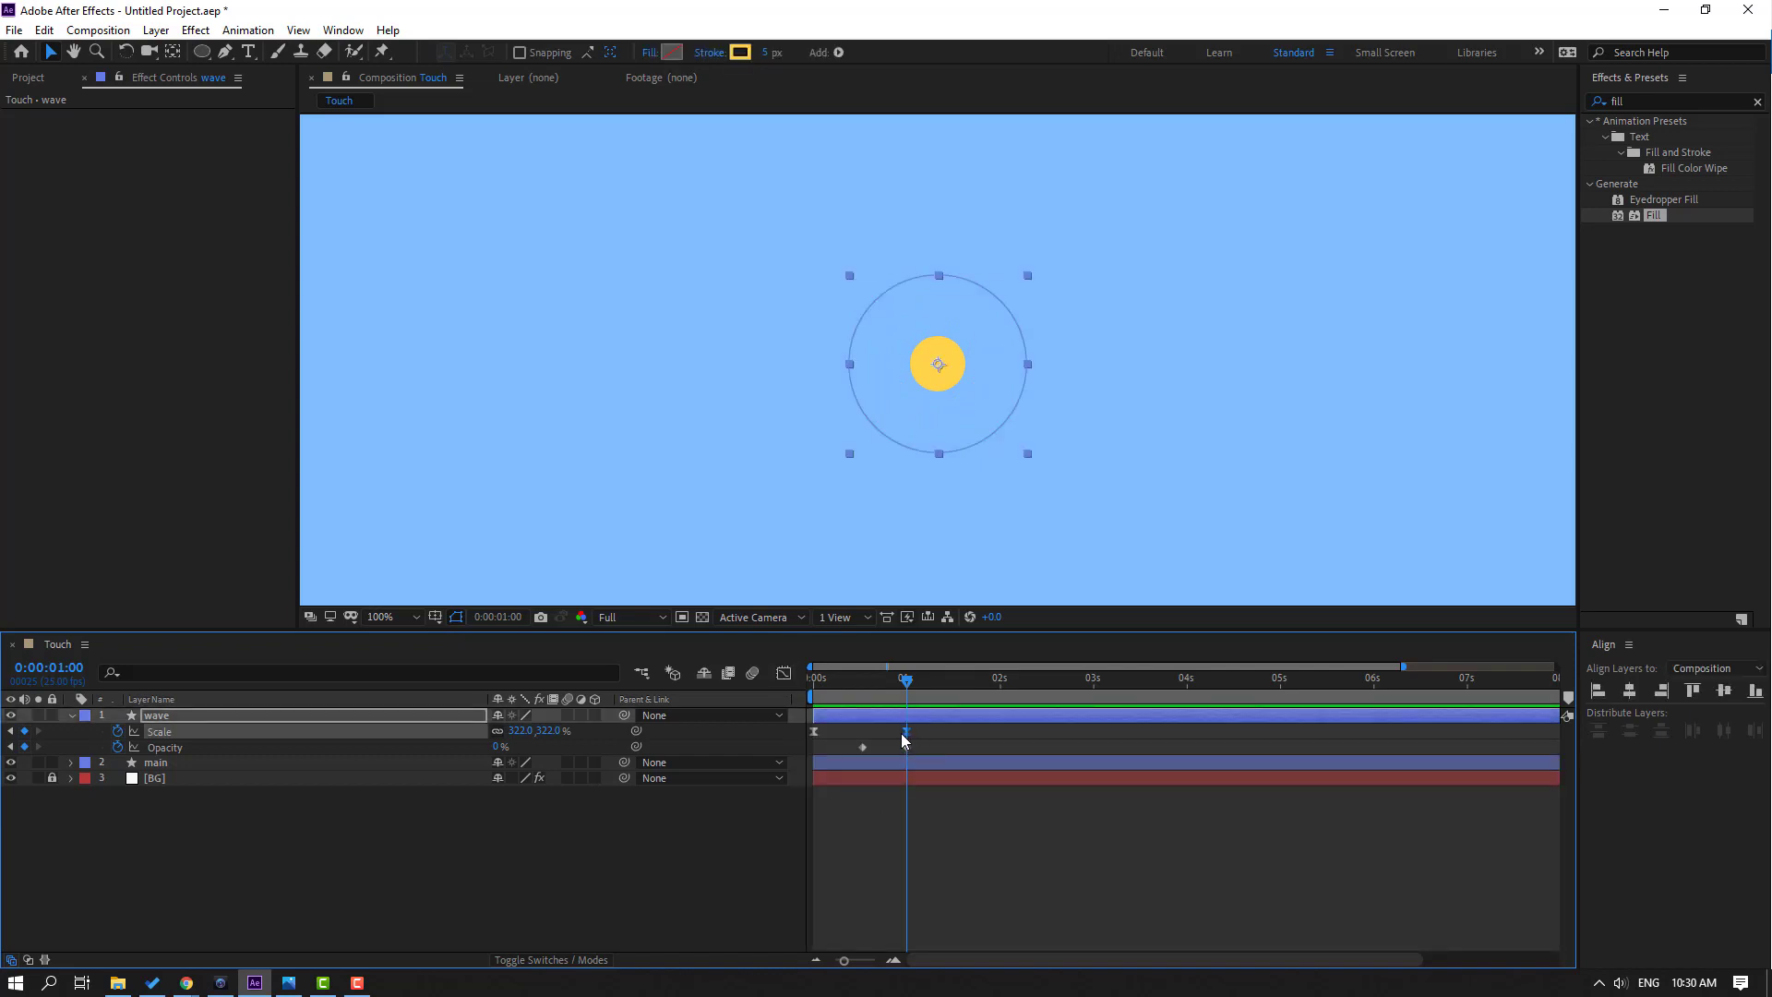
pyautogui.moveTo(902, 734); pyautogui.dragTo(853, 752)
# Apply Easy Ease to both wave Opacity keyframes, shift them earlier to end at the final Scale keyframe, and preview the result
pyautogui.rightClick(904, 745)
pyautogui.moveTo(1069, 744)
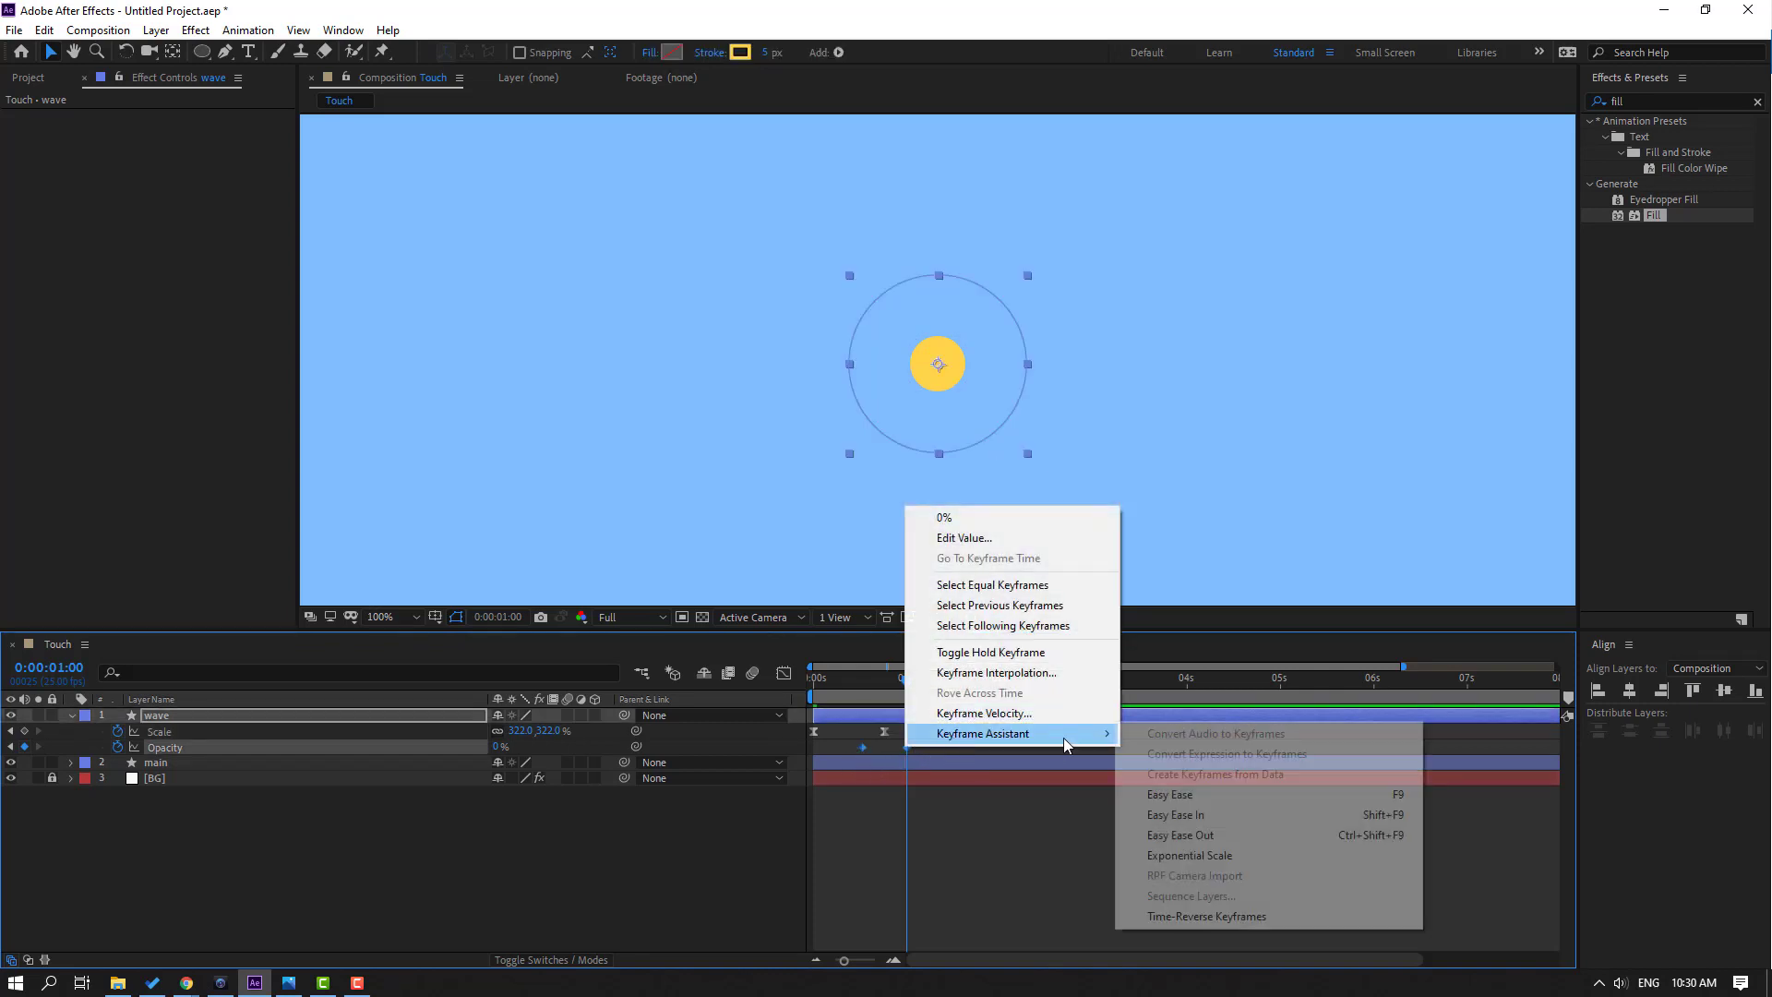
pyautogui.click(1170, 791)
pyautogui.moveTo(906, 747); pyautogui.dragTo(885, 747)
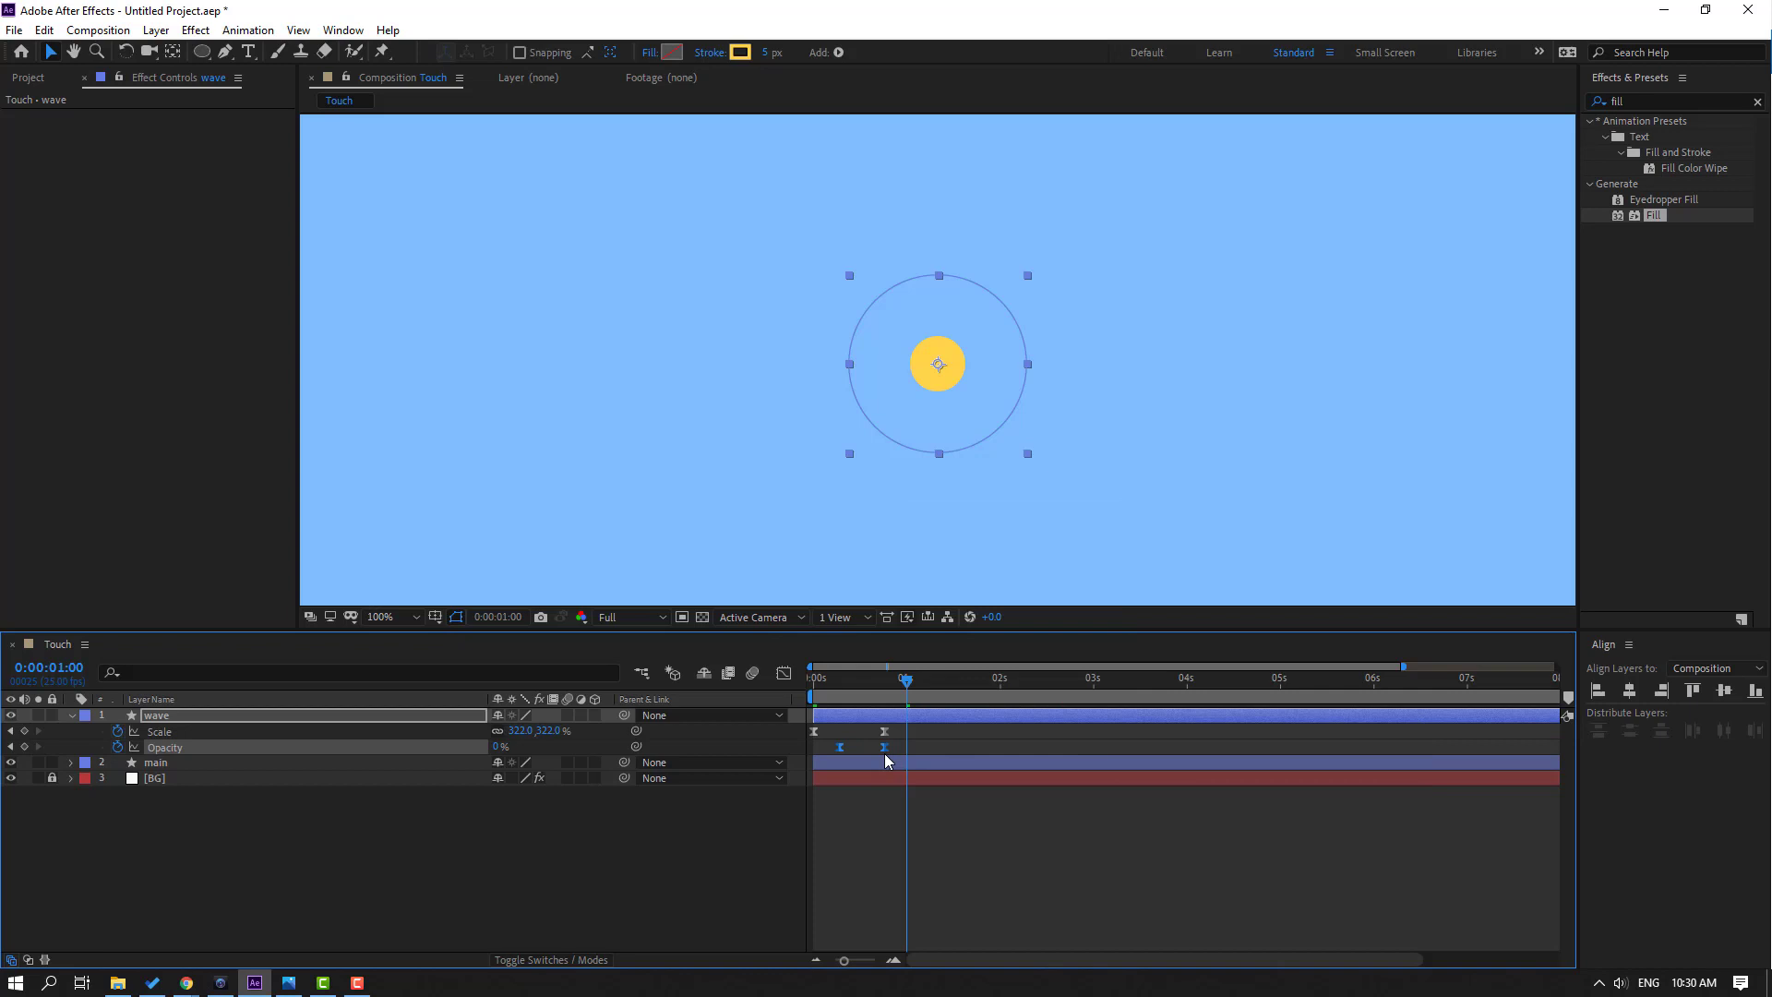
pyautogui.click(900, 843)
pyautogui.press('space')
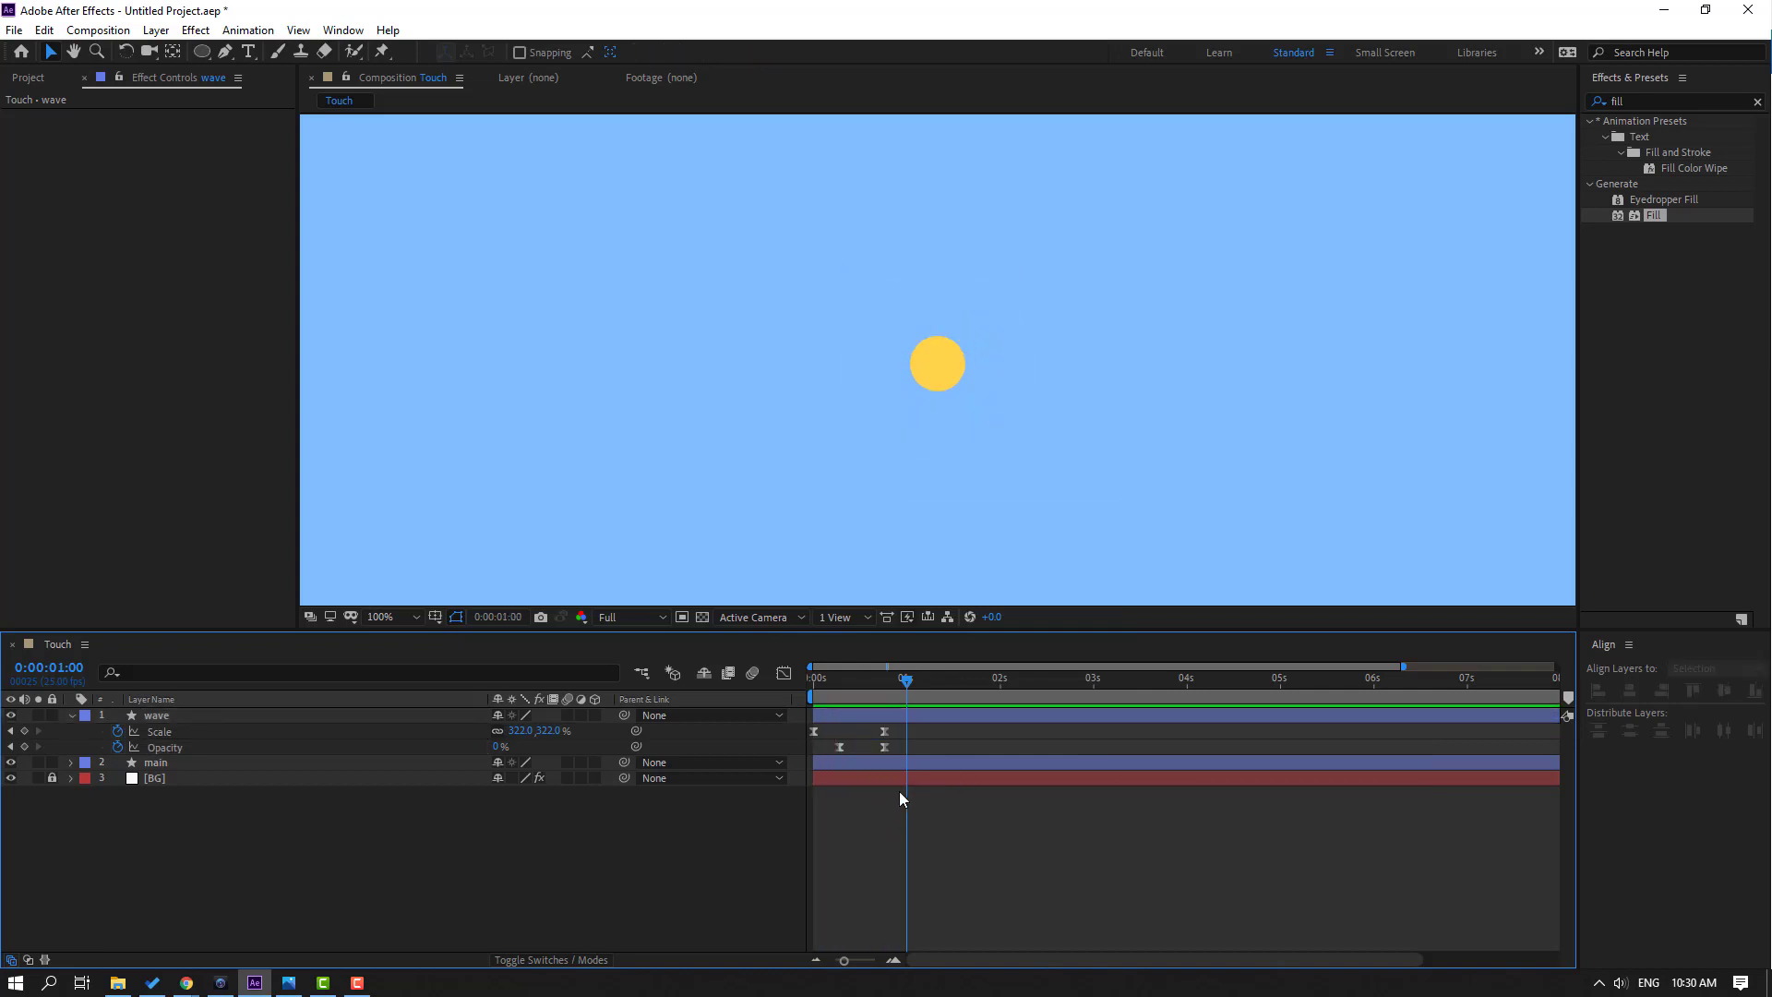
pyautogui.press('space')
# Thin the wave ring's stroke to 3 px and check the ring at 0:00:00:06
pyautogui.click(854, 684)
pyautogui.moveTo(854, 684); pyautogui.dragTo(862, 684)
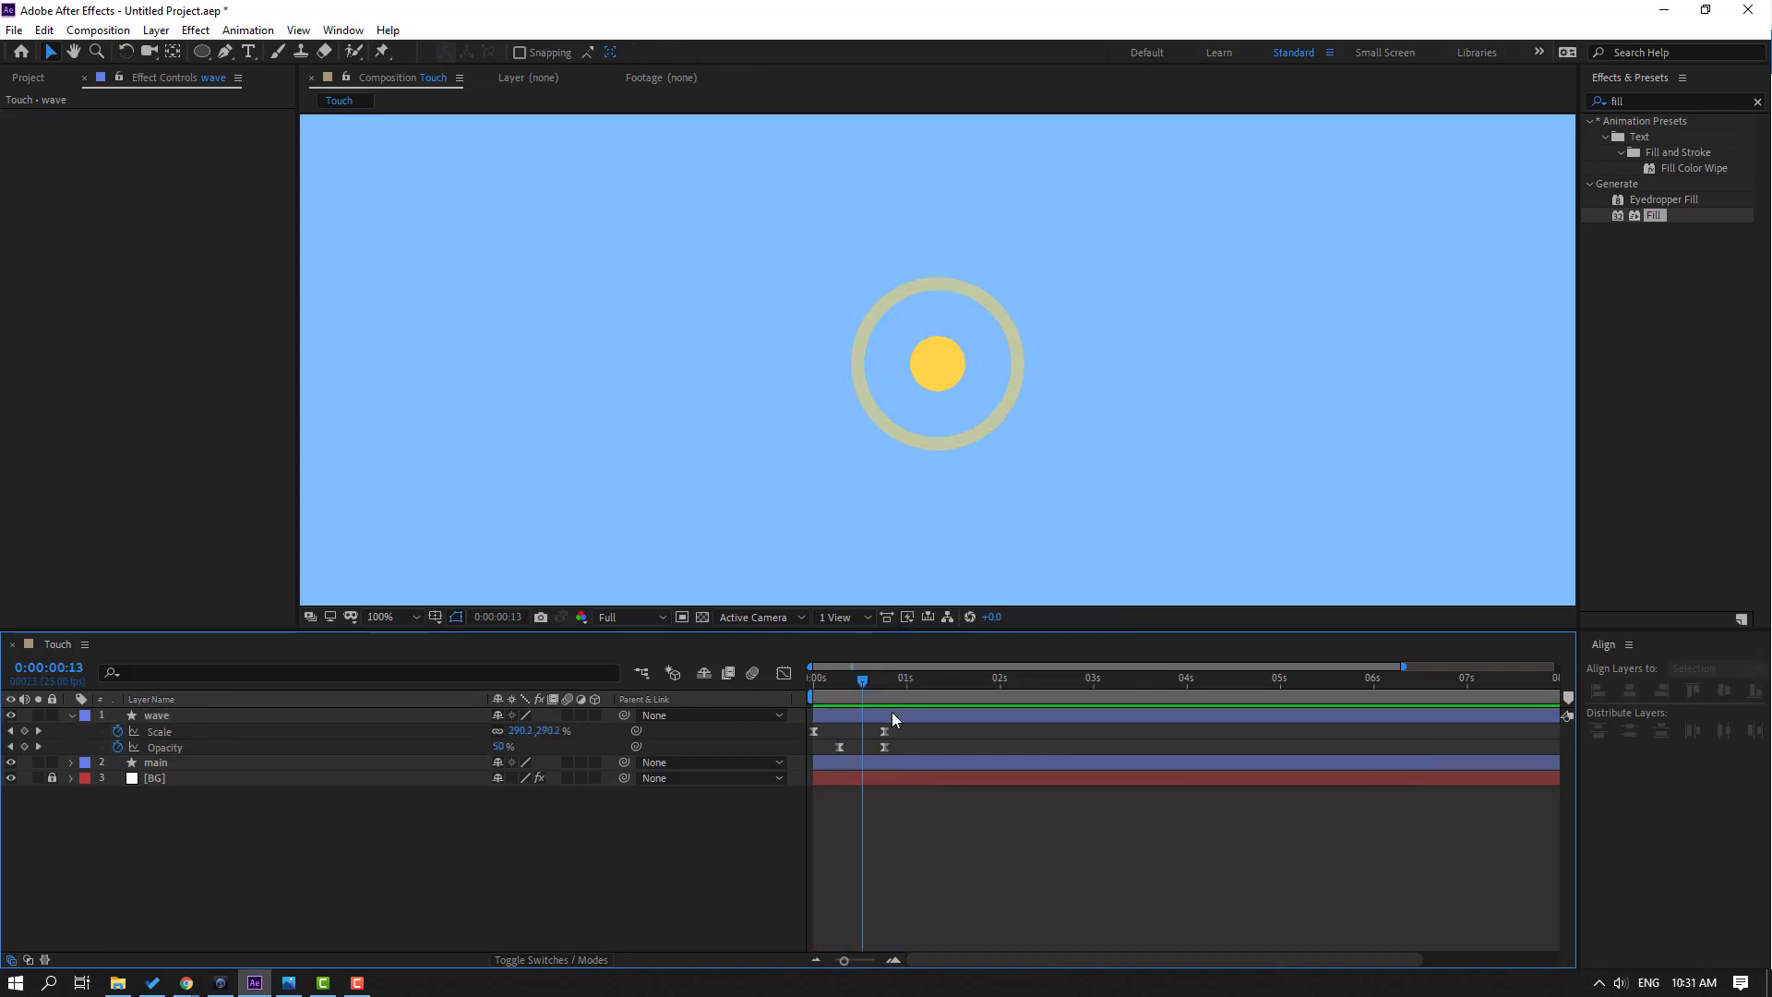
pyautogui.click(159, 716)
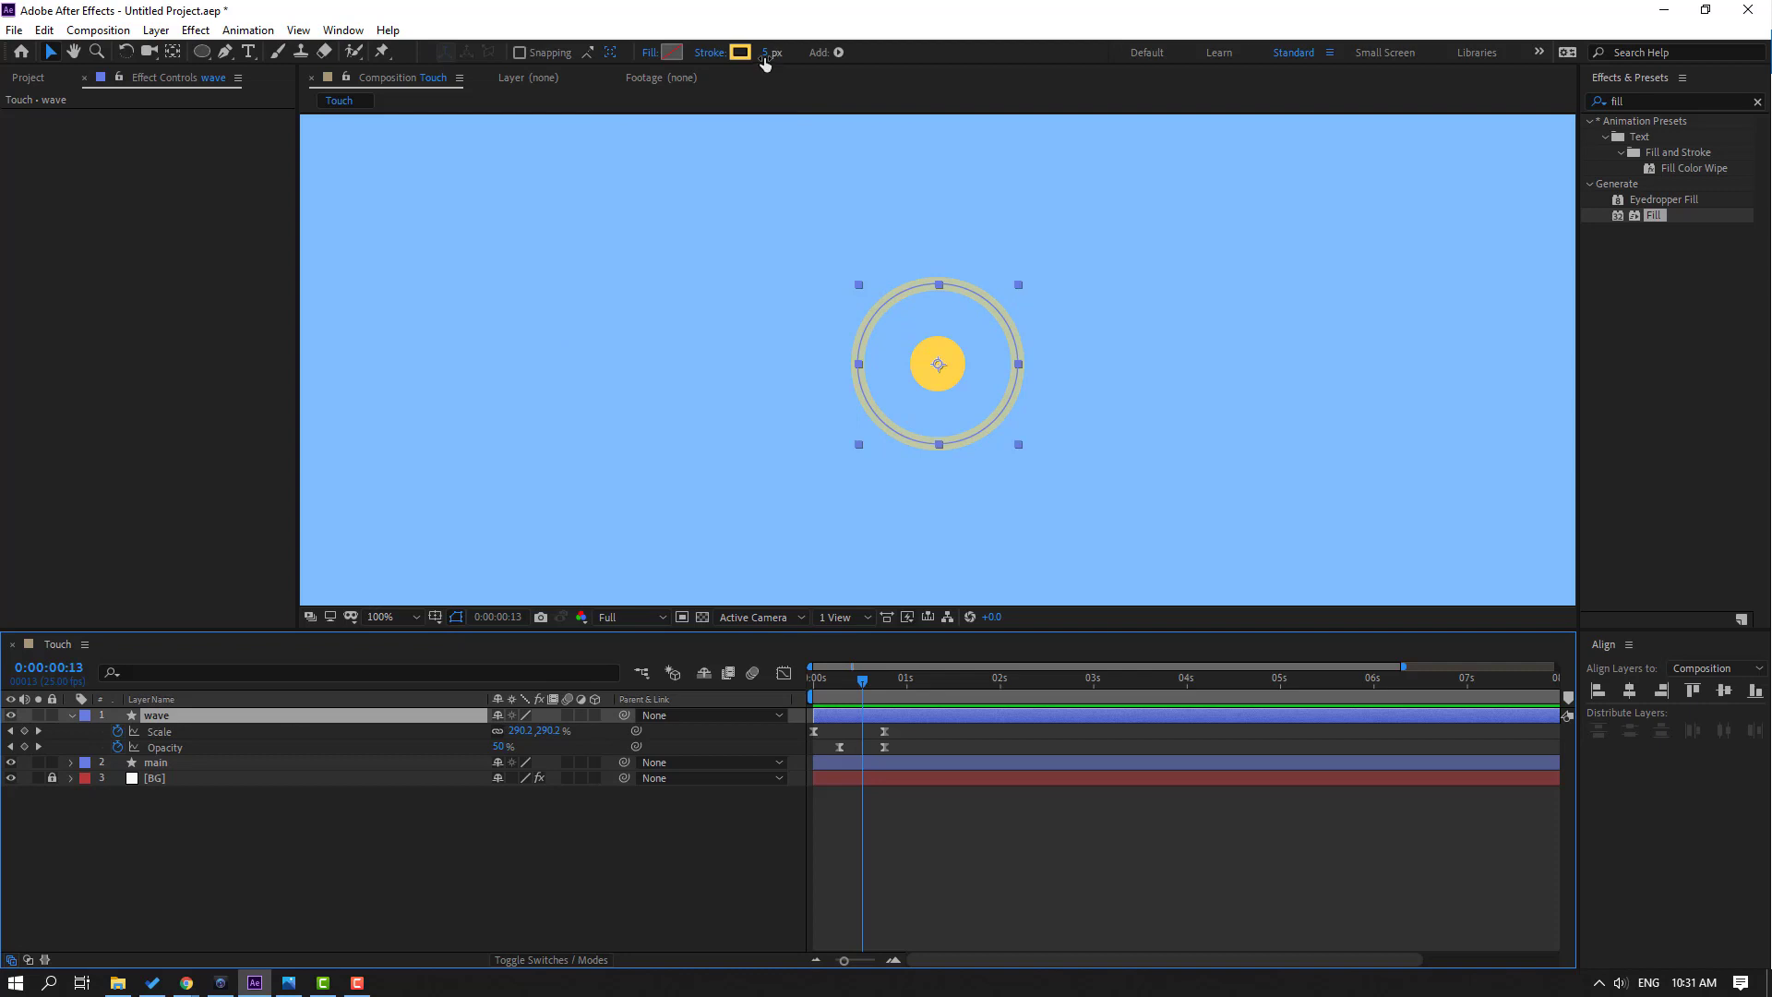
pyautogui.click(764, 57)
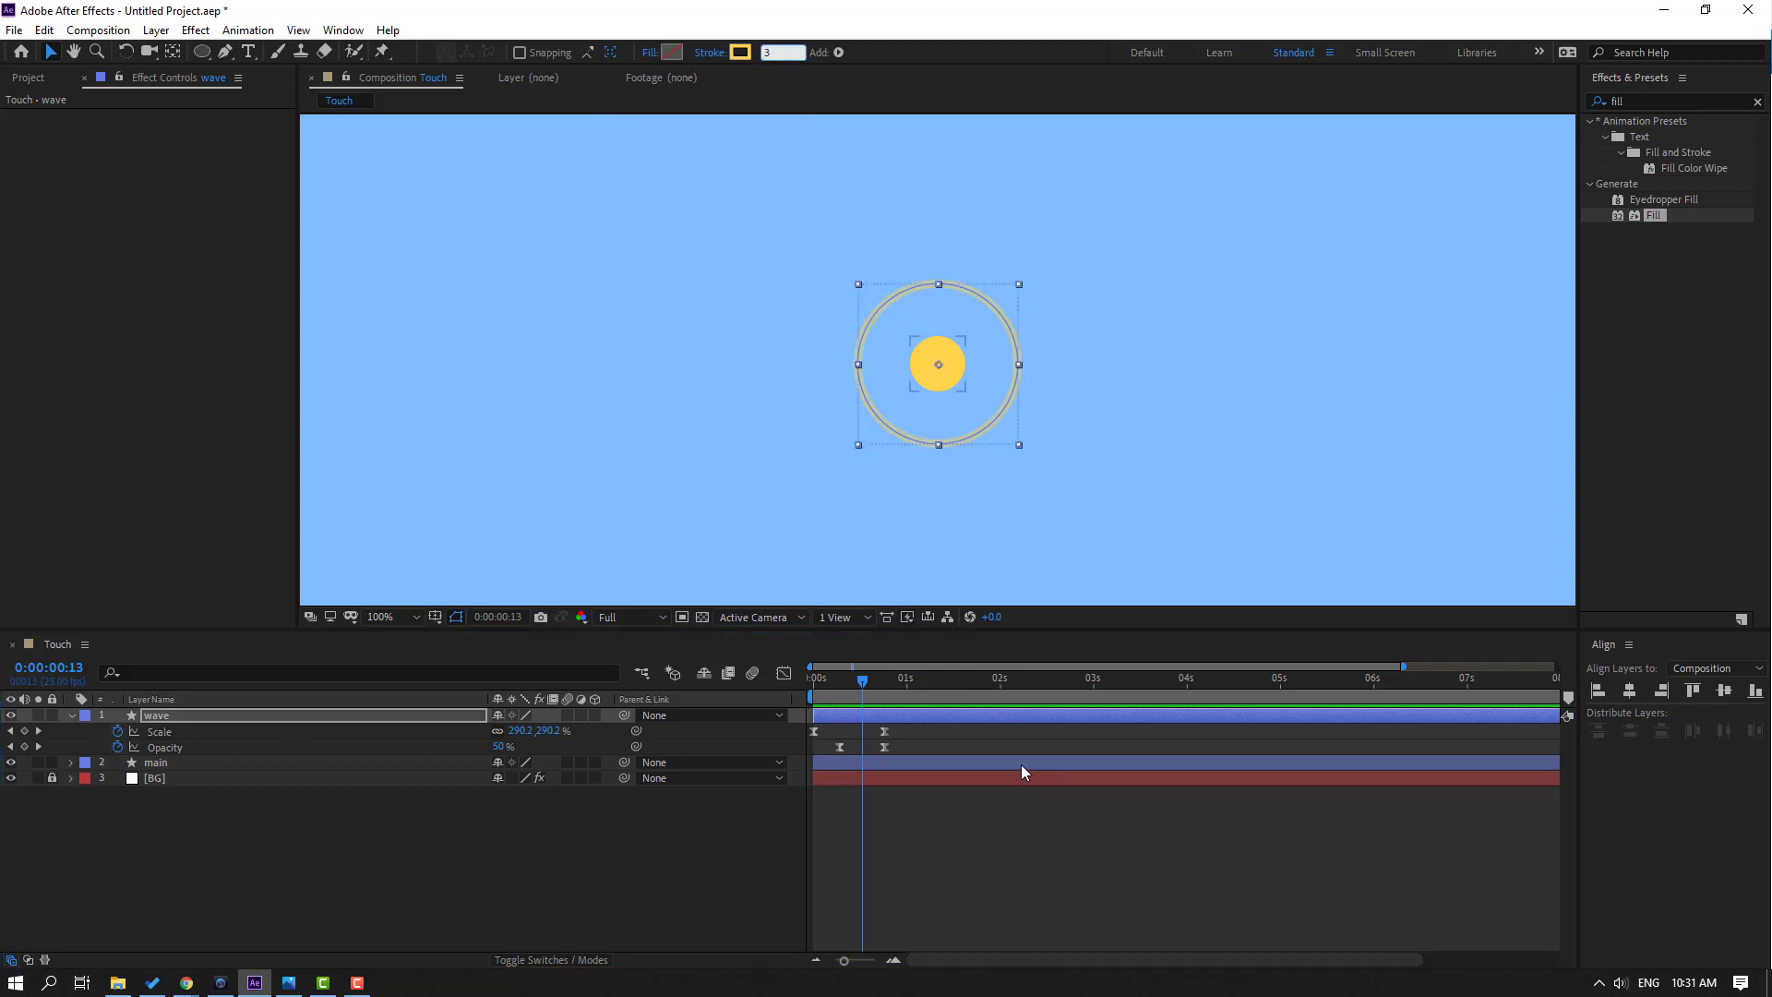
pyautogui.click(1005, 827)
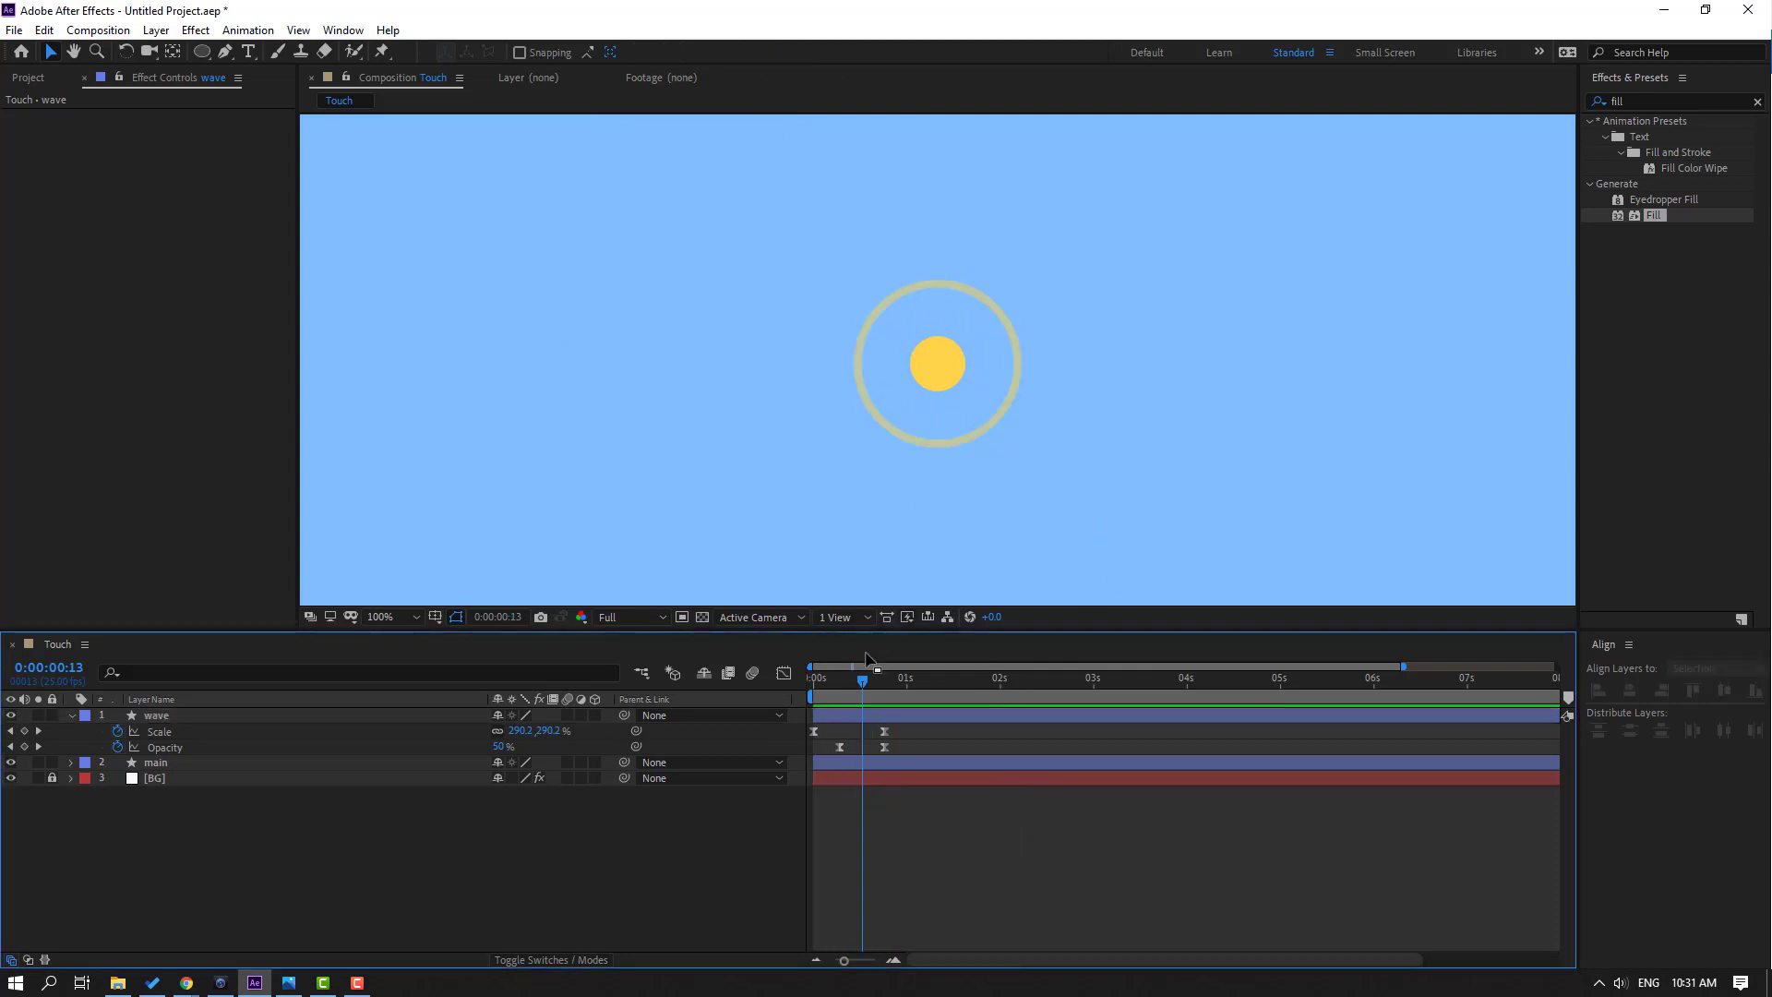
pyautogui.moveTo(886, 678); pyautogui.dragTo(837, 667)
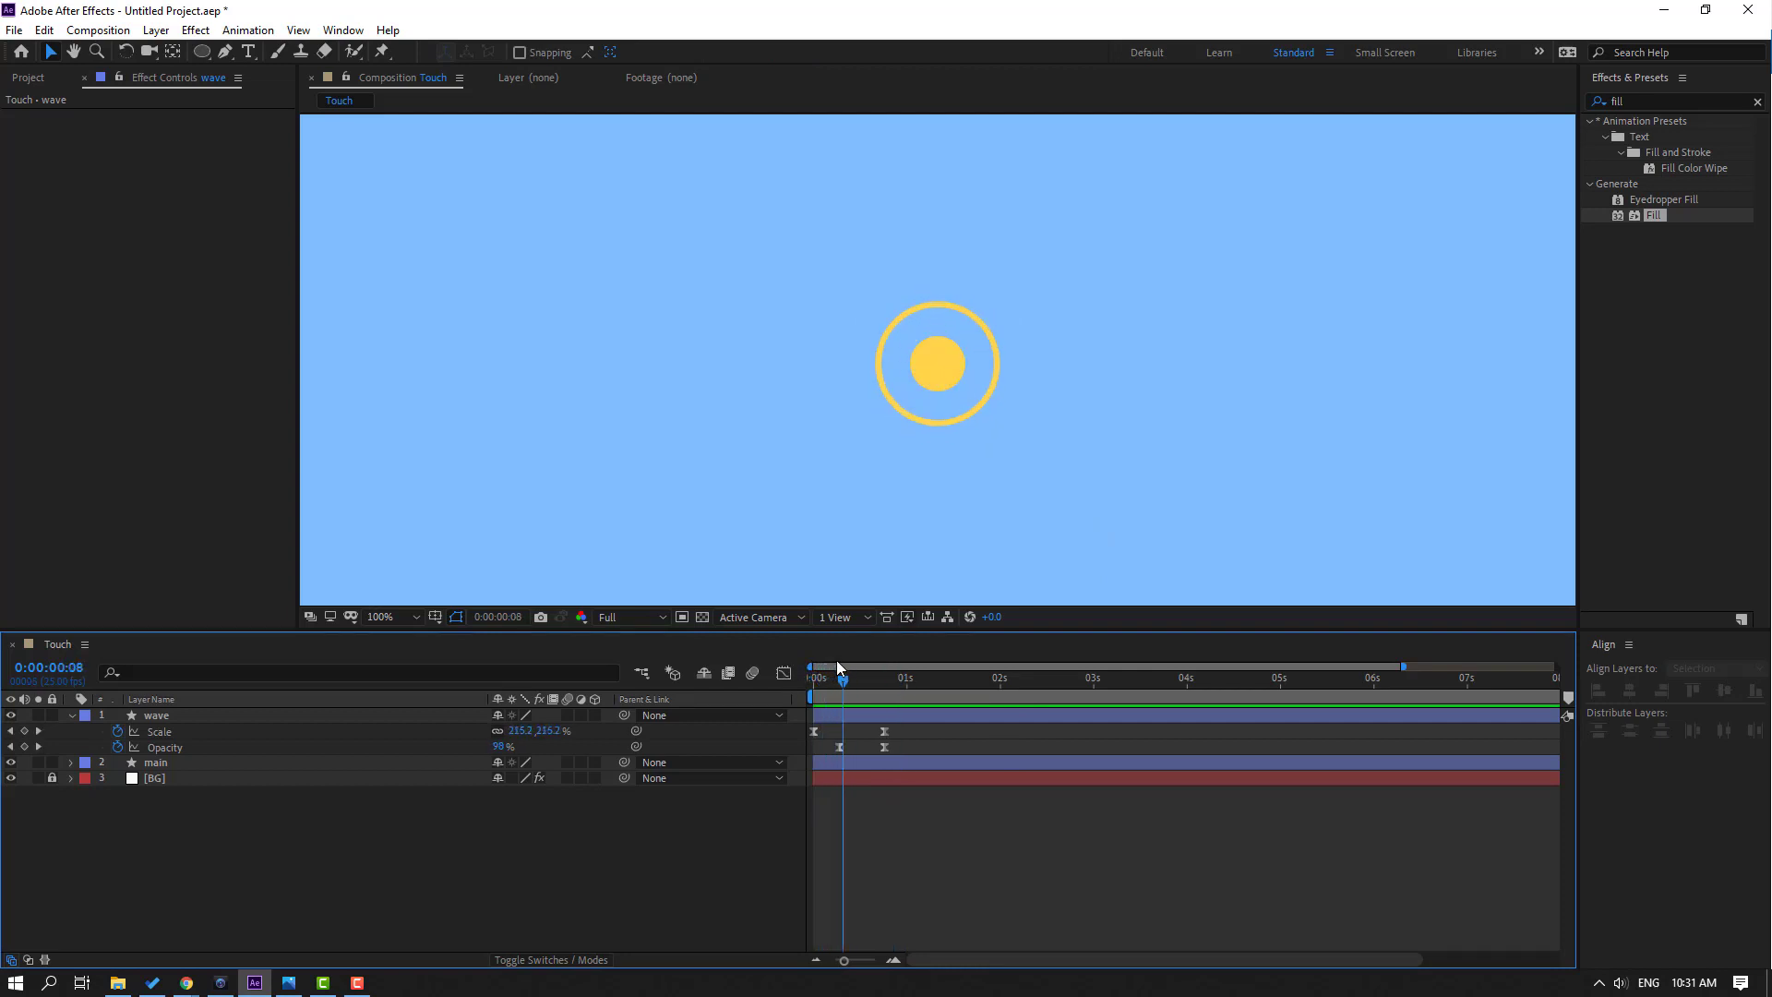
# Duplicate the wave layer and offset the copy to start about four frames later, previewing the two rings
pyautogui.click(67, 717)
pyautogui.click(164, 718)
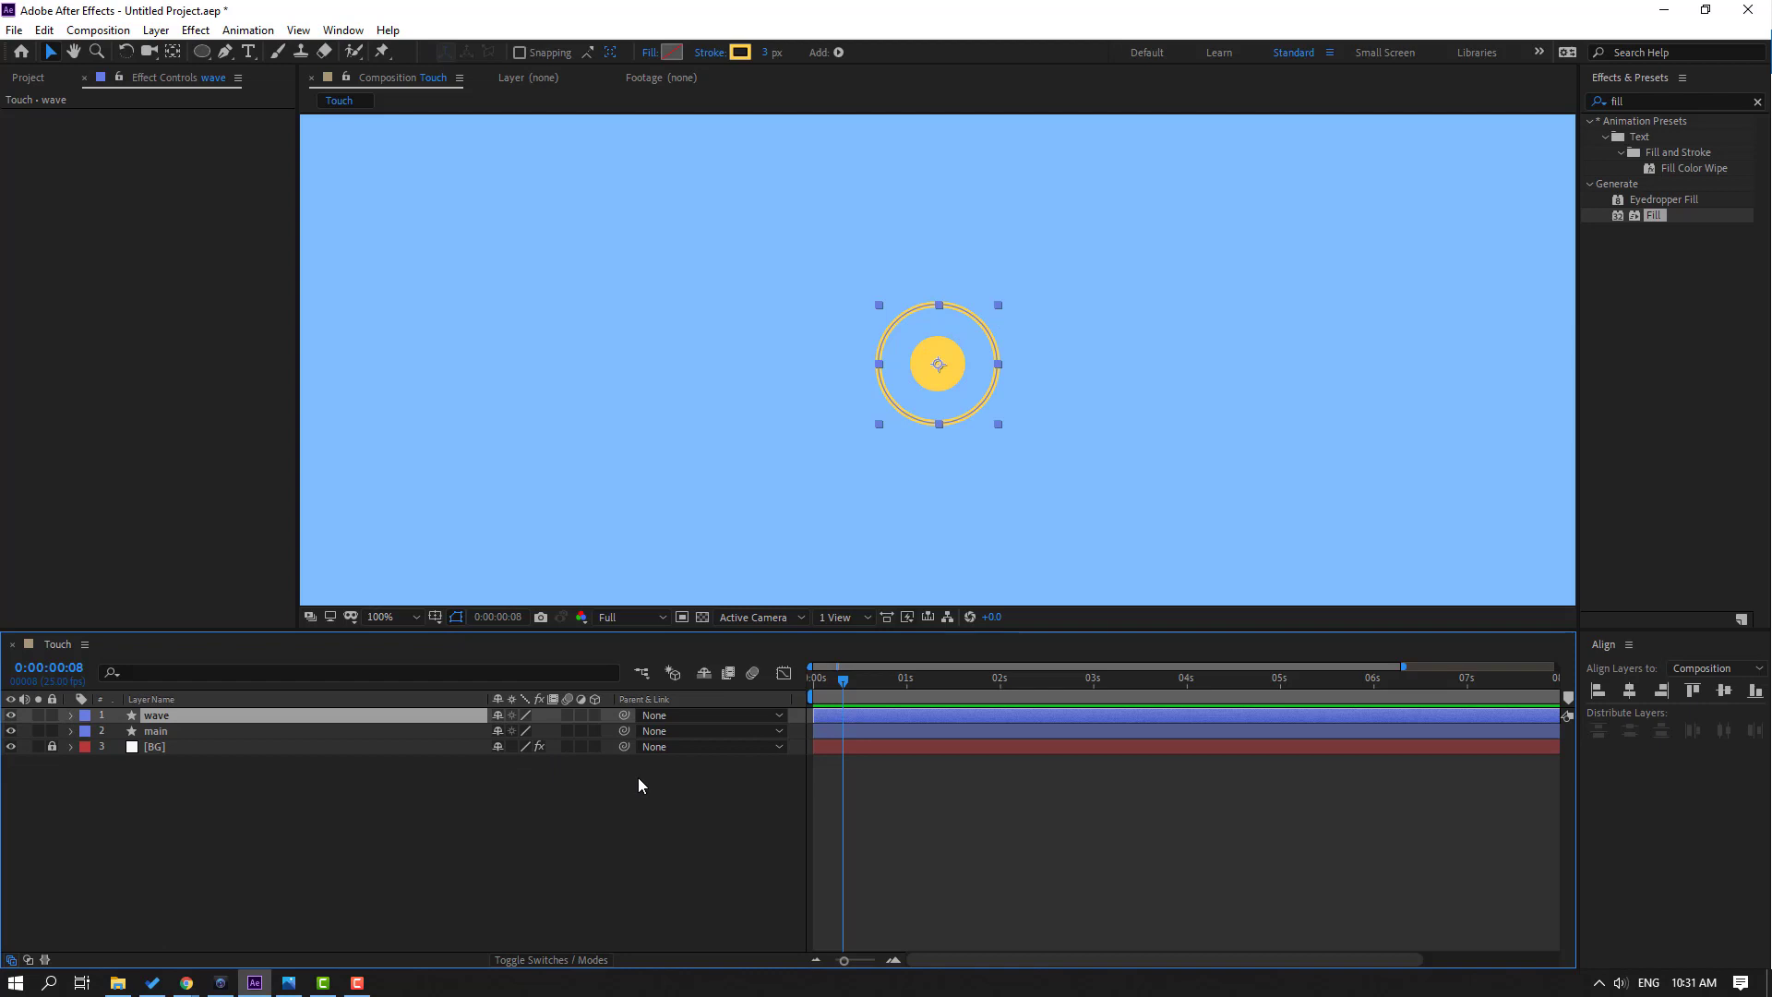
pyautogui.hotkey('ctrl', 'd')
pyautogui.moveTo(830, 718)
pyautogui.mouseDown()
pyautogui.moveTo(822, 687)
pyautogui.moveTo(875, 689)
pyautogui.moveTo(855, 688)
pyautogui.moveTo(846, 721)
pyautogui.mouseUp()
pyautogui.click(948, 803)
pyautogui.press('space')
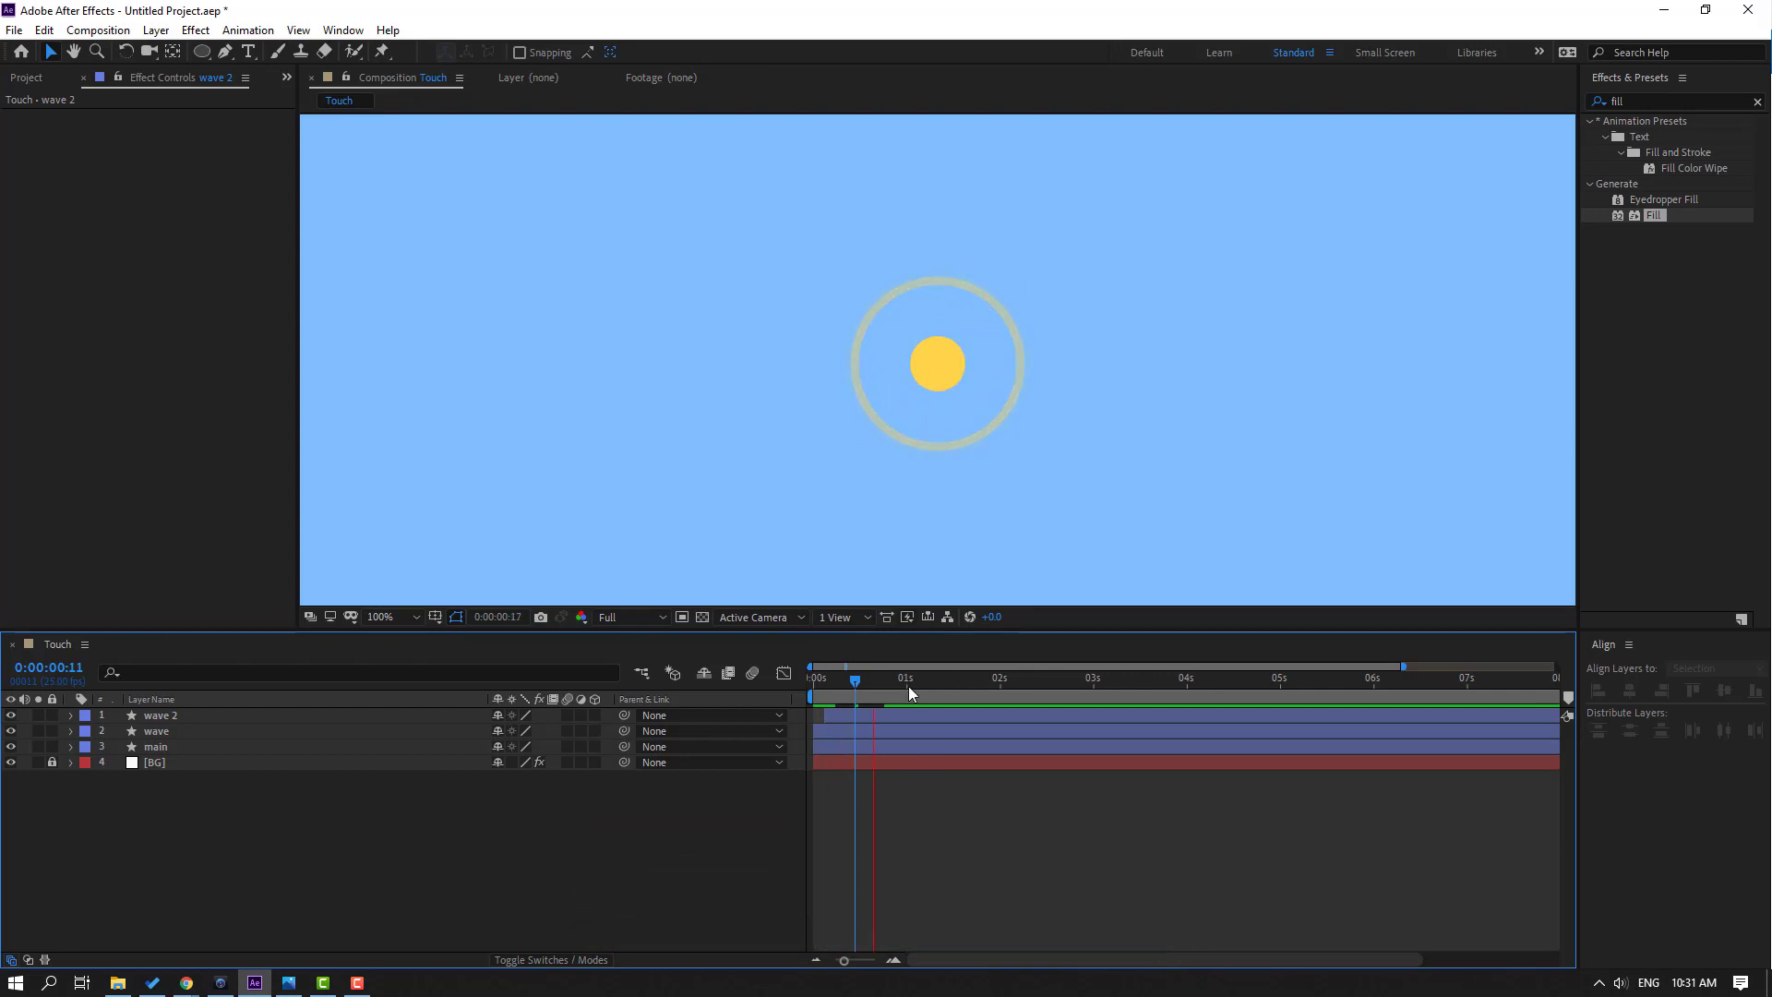
pyautogui.click(835, 719)
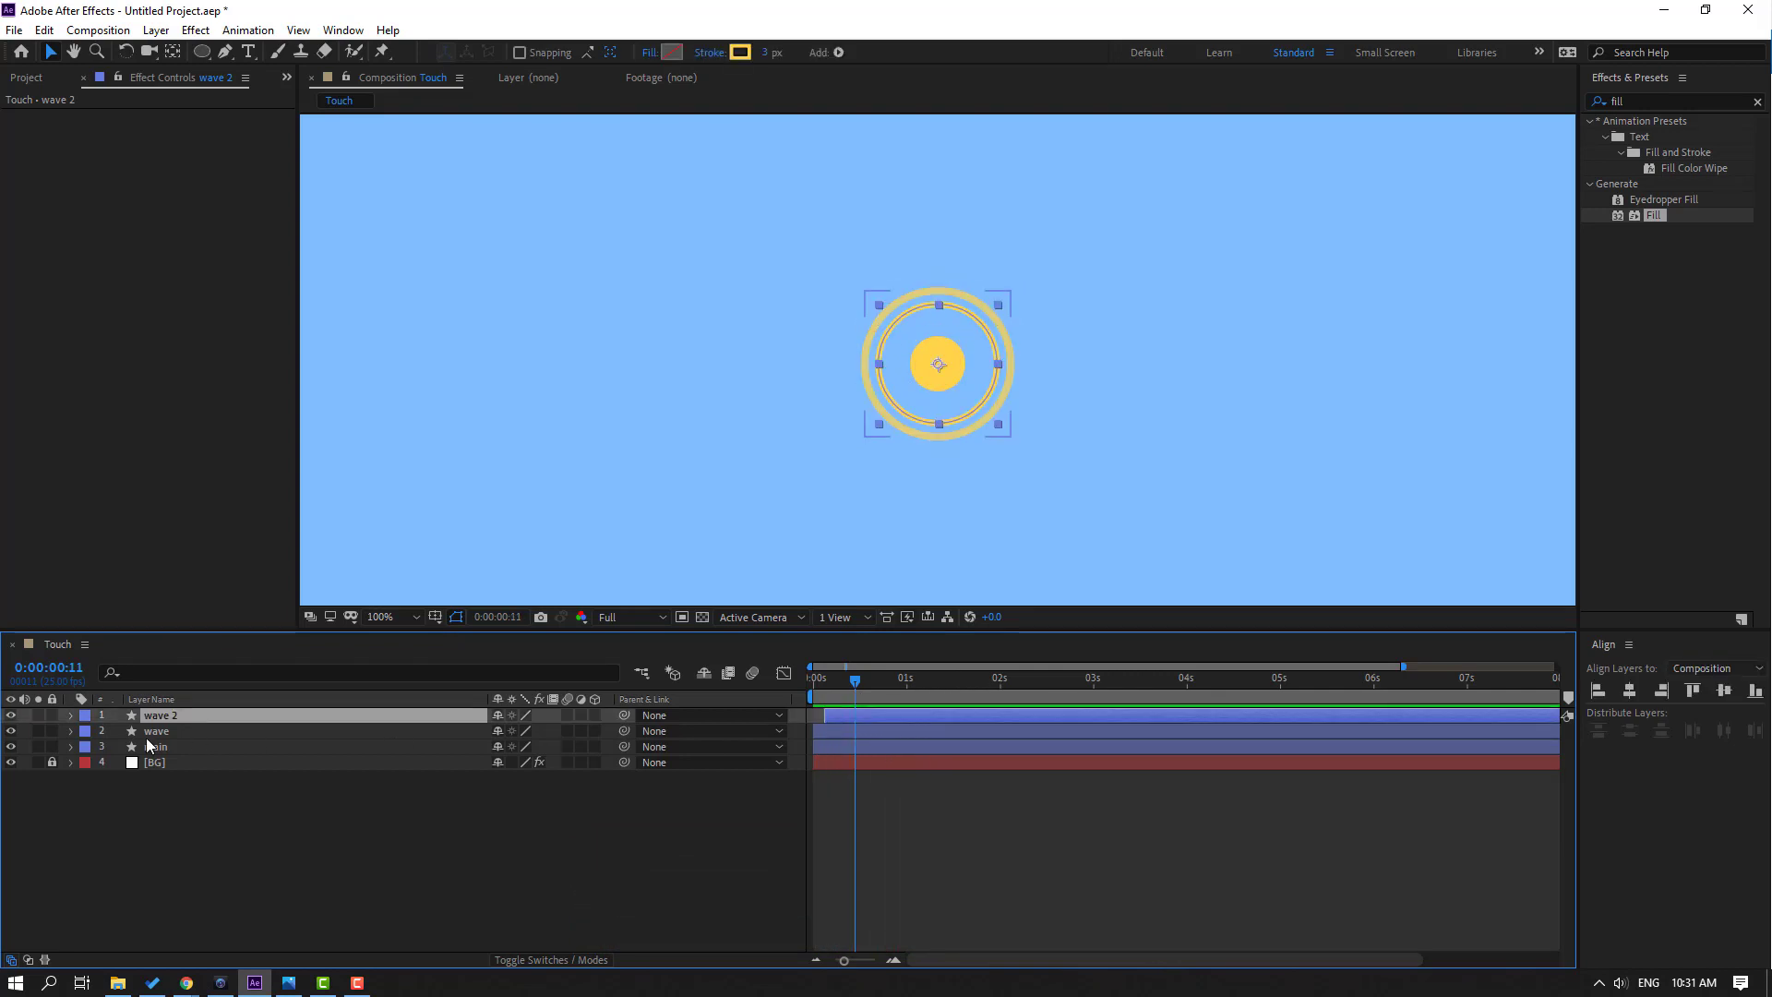
pyautogui.moveTo(851, 724); pyautogui.dragTo(854, 723)
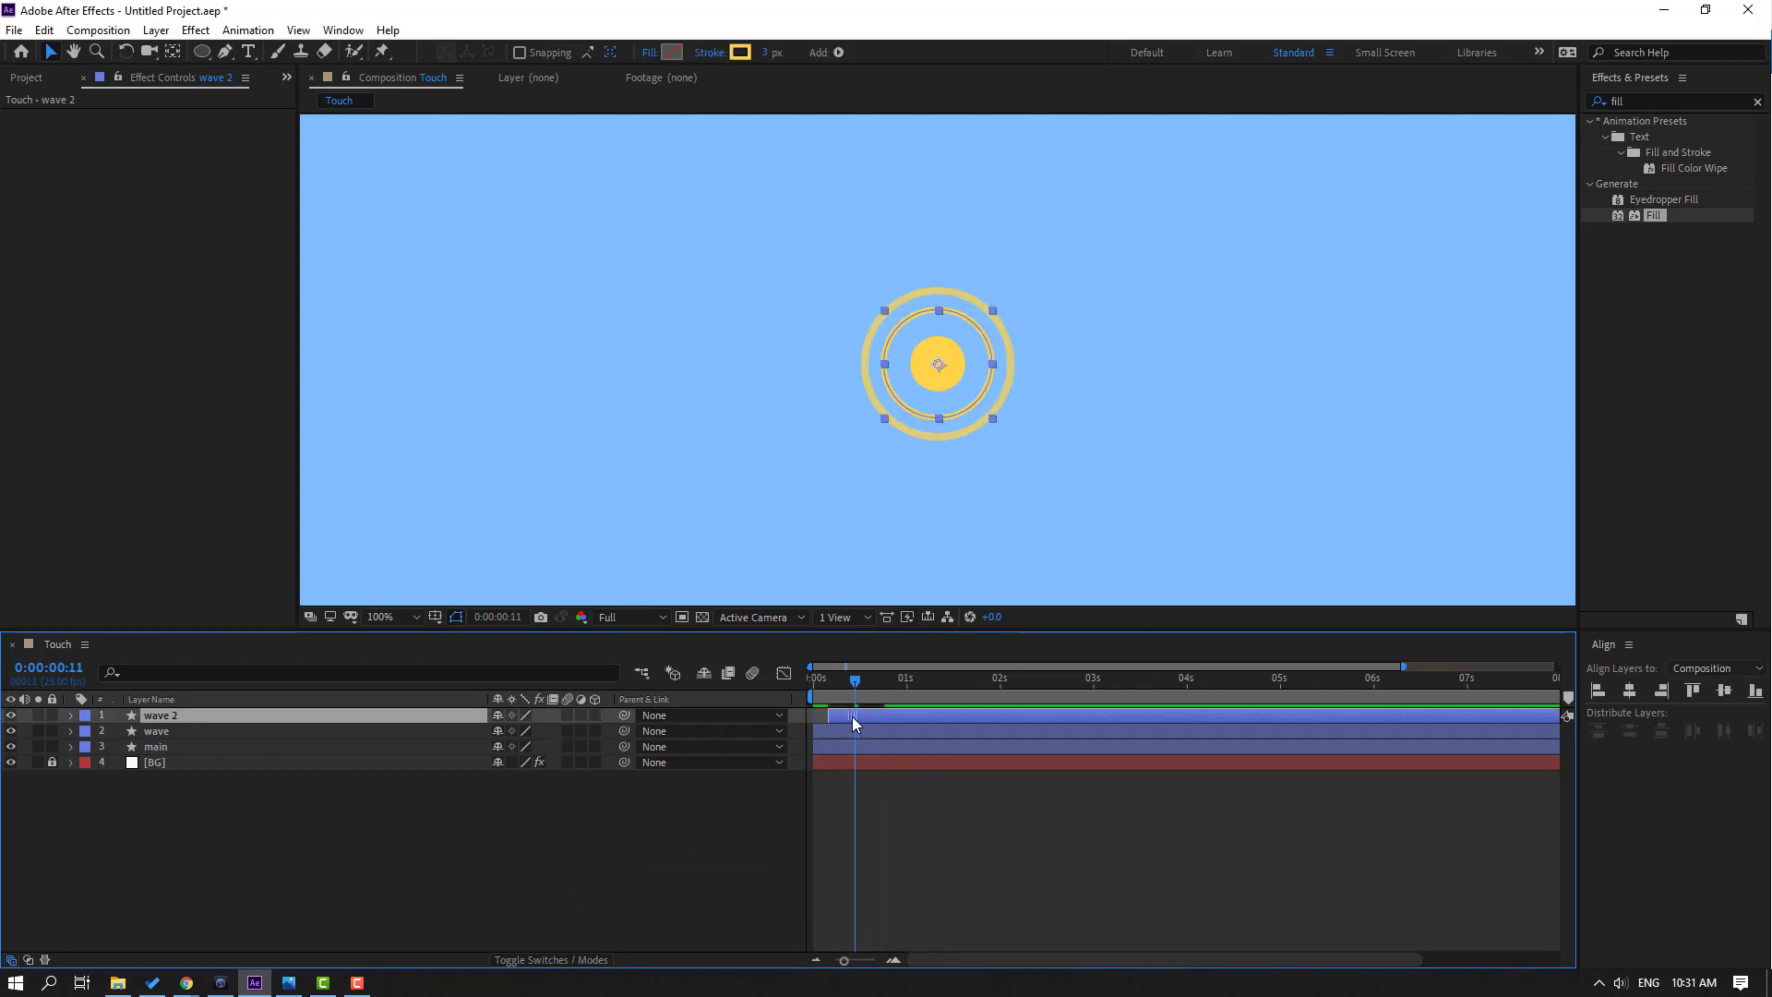
# Duplicate the wave 2 layer, start the copy about six frames after it, and preview from the beginning
pyautogui.hotkey('ctrl', 'd')
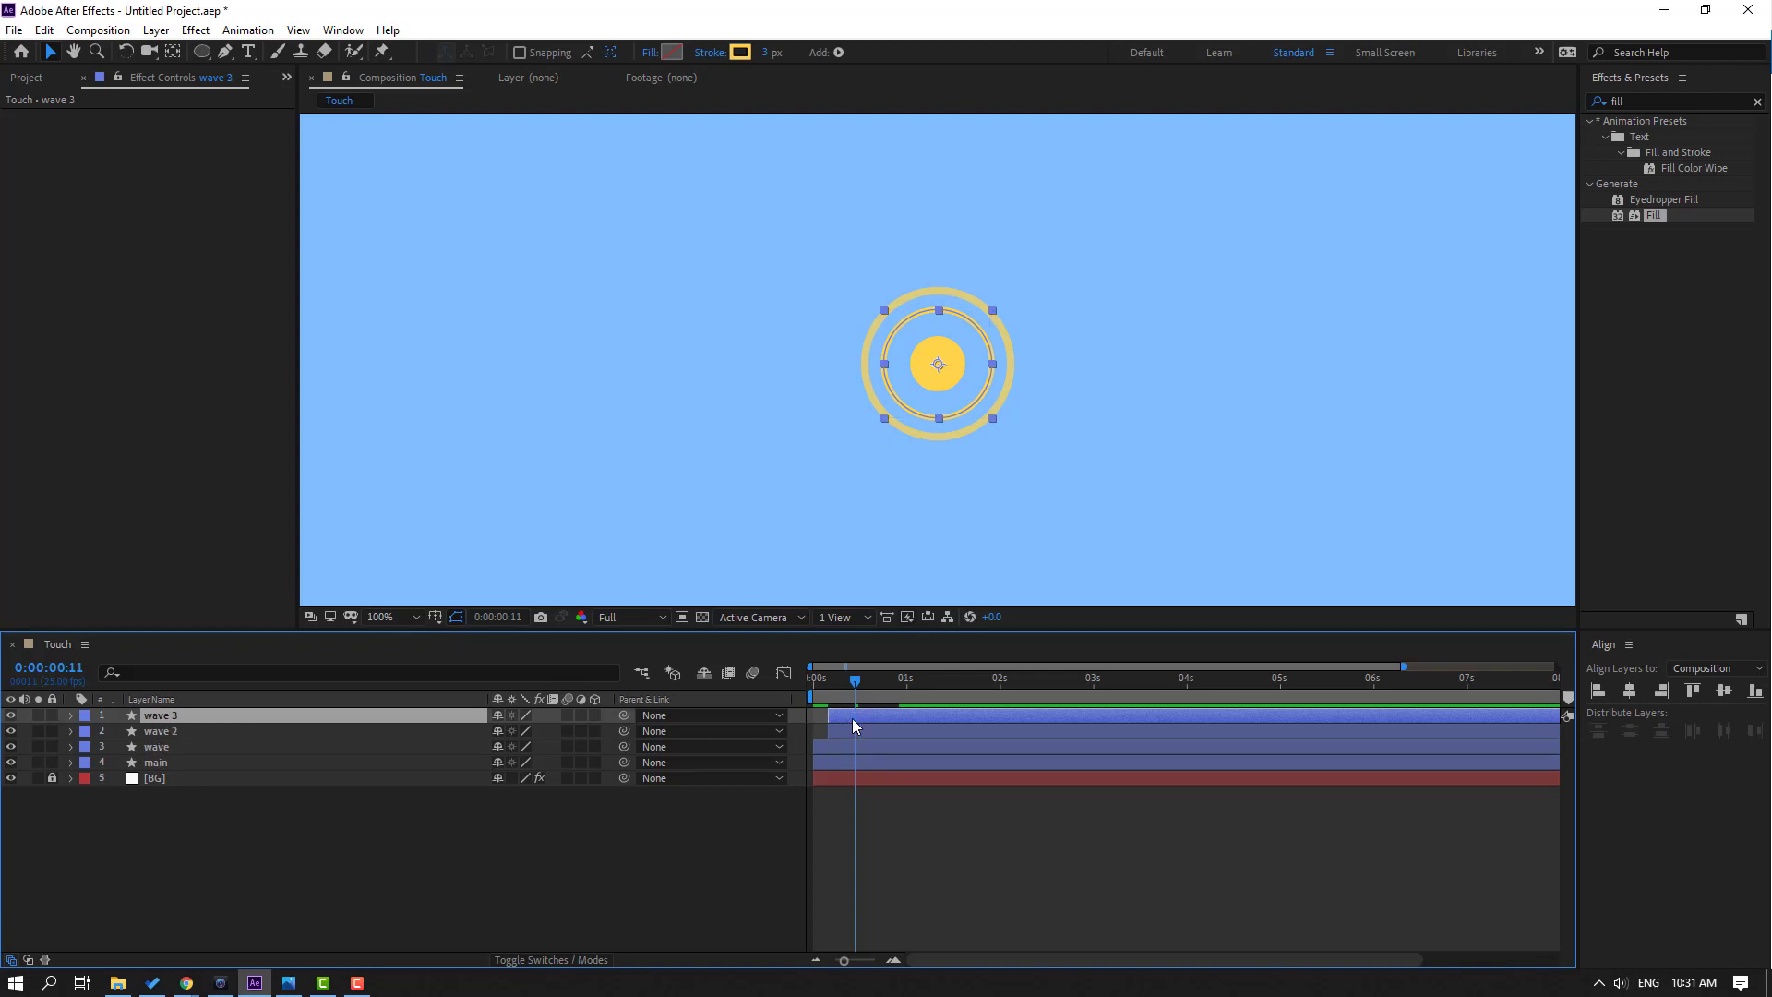
pyautogui.moveTo(863, 722); pyautogui.dragTo(811, 691)
pyautogui.click(928, 864)
pyautogui.press('space')
pyautogui.press('space')
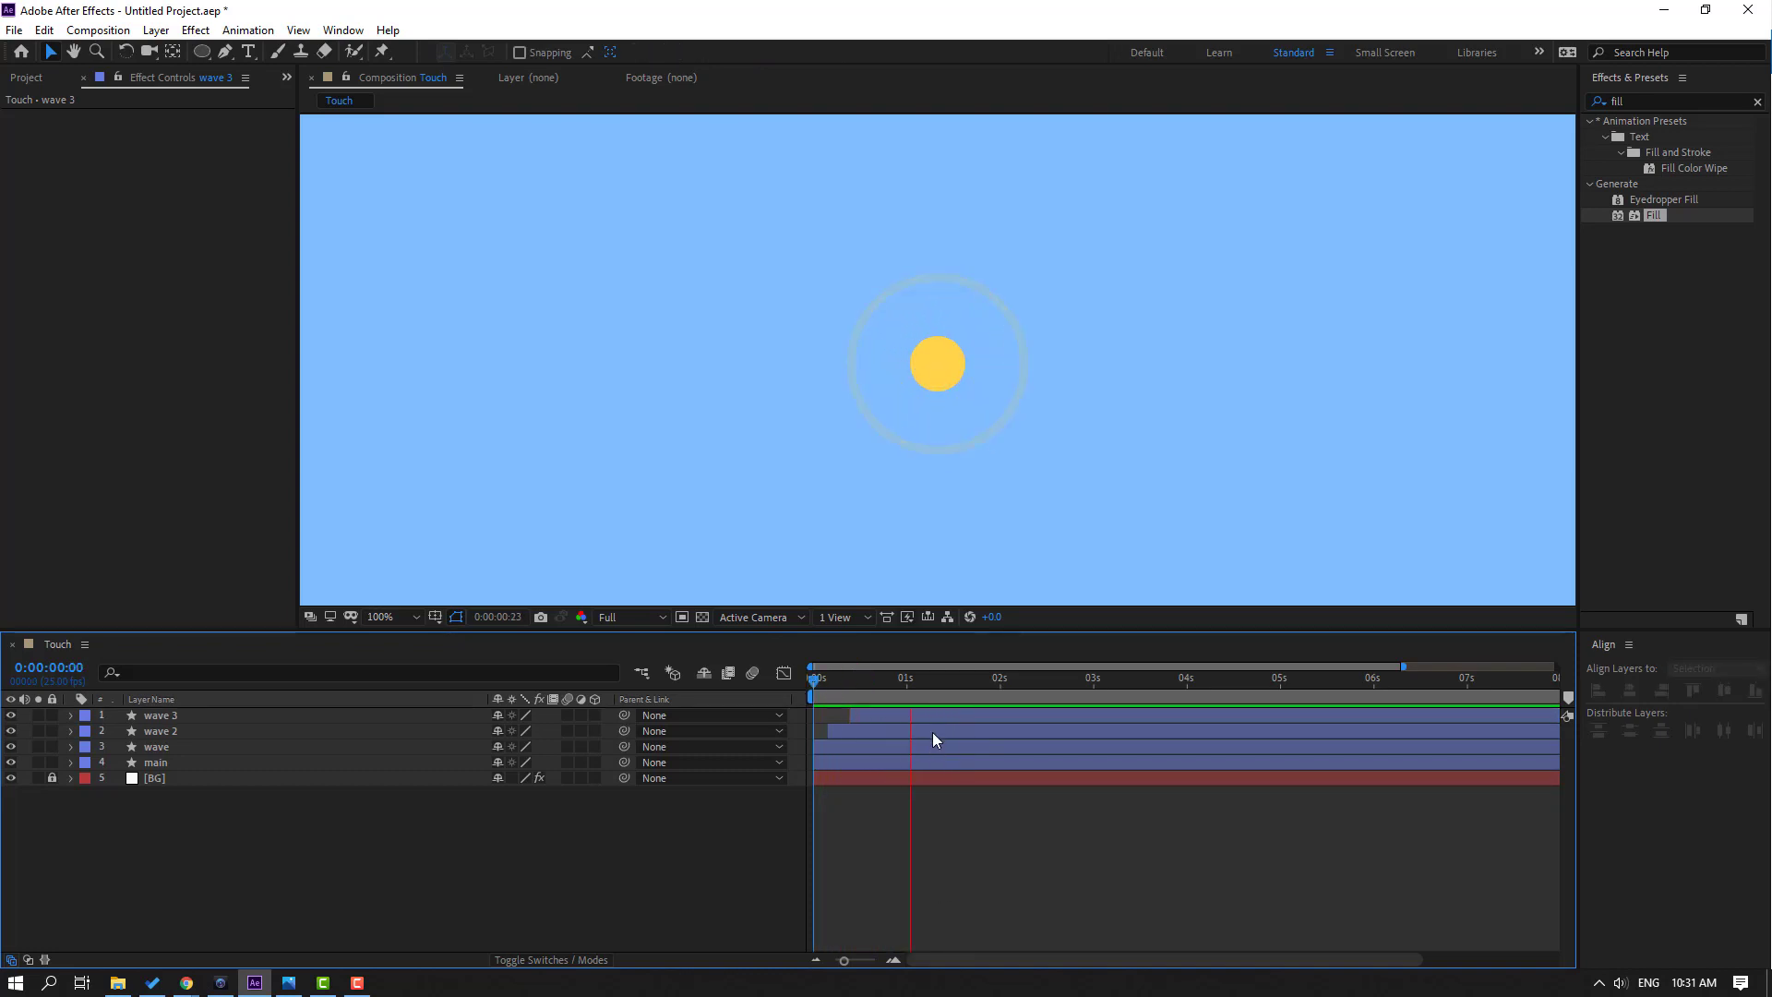
# End the work area just past 0:00:01:04 and delay the wave 3 and wave 2 layers a few more frames, previewing the rings
pyautogui.moveTo(849, 689); pyautogui.dragTo(911, 688)
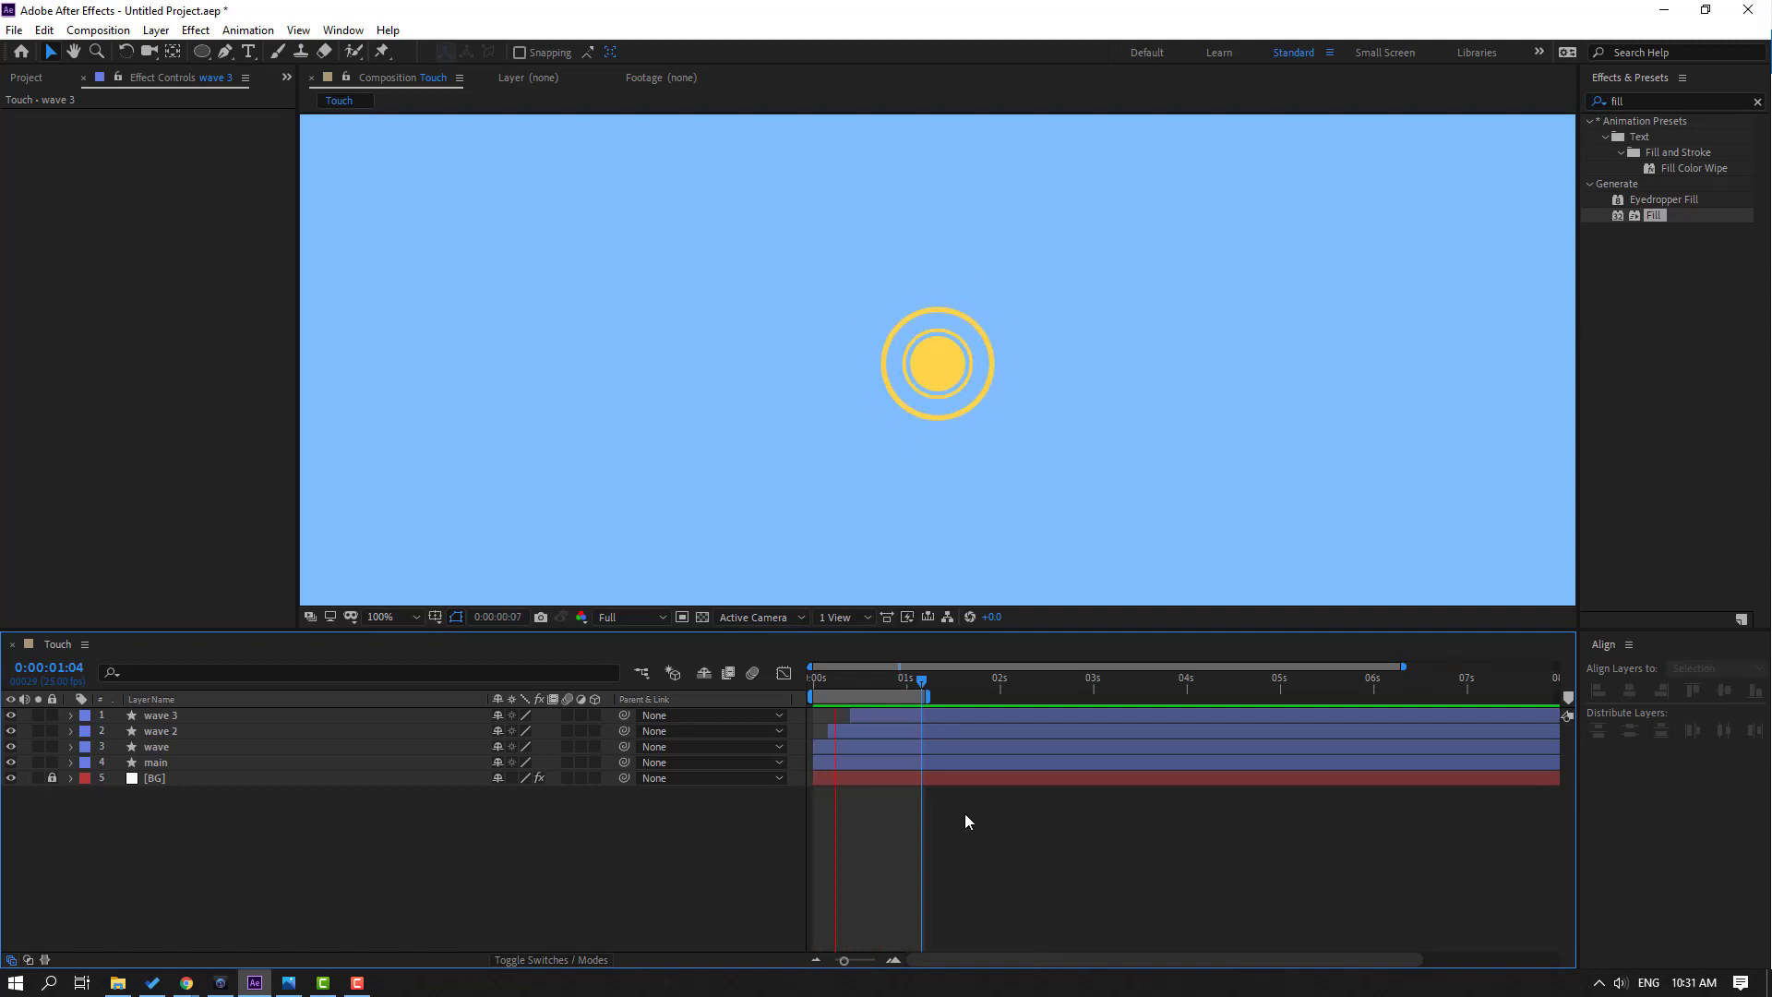
pyautogui.click(872, 722)
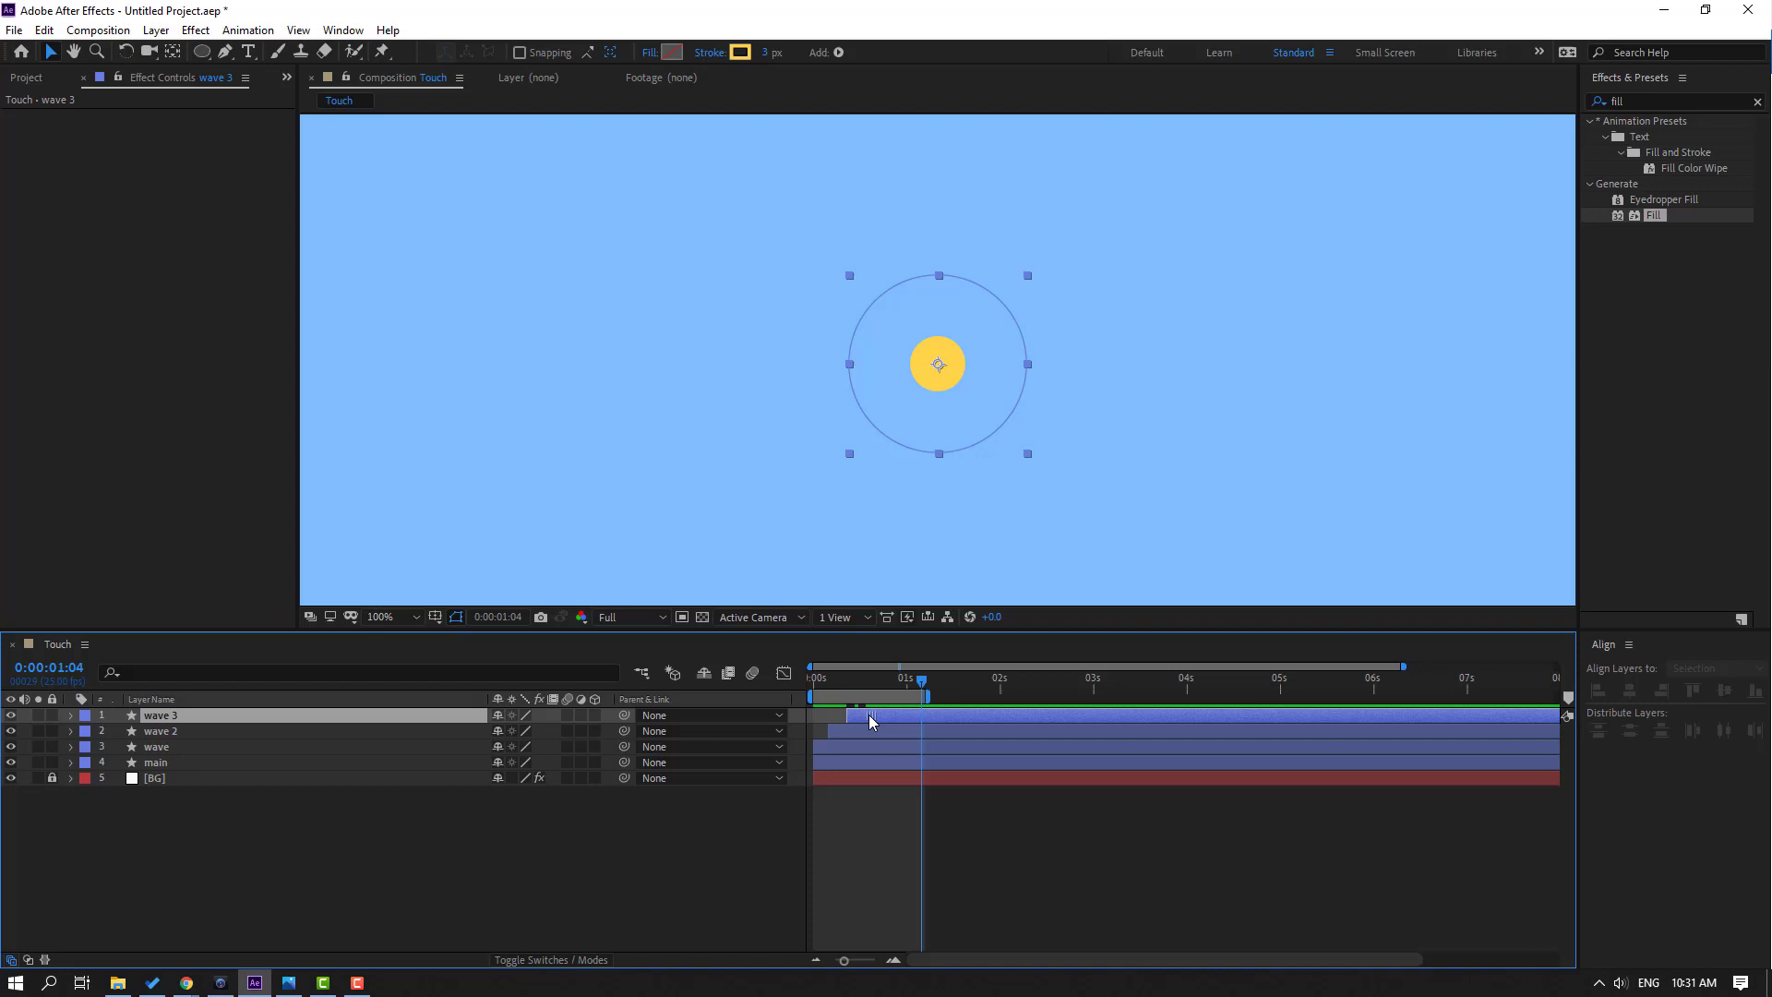
pyautogui.moveTo(870, 715)
pyautogui.mouseDown()
pyautogui.moveTo(897, 722)
pyautogui.moveTo(867, 735)
pyautogui.mouseUp()
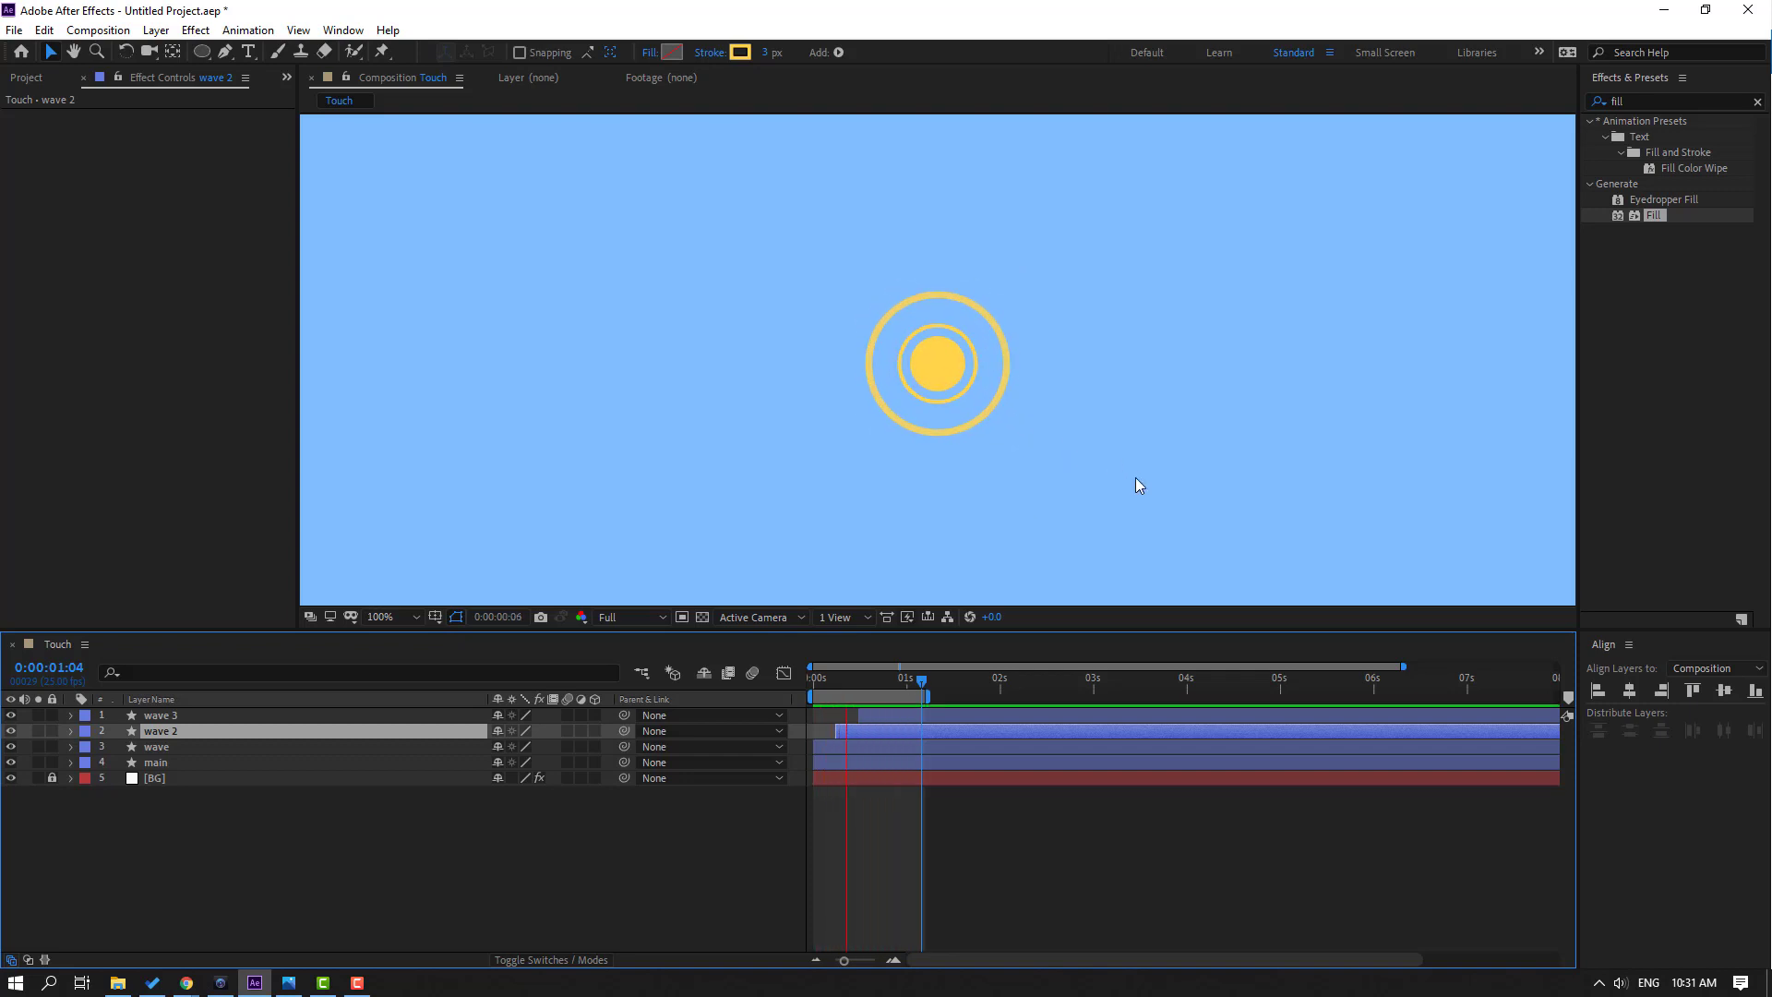
pyautogui.press(',')
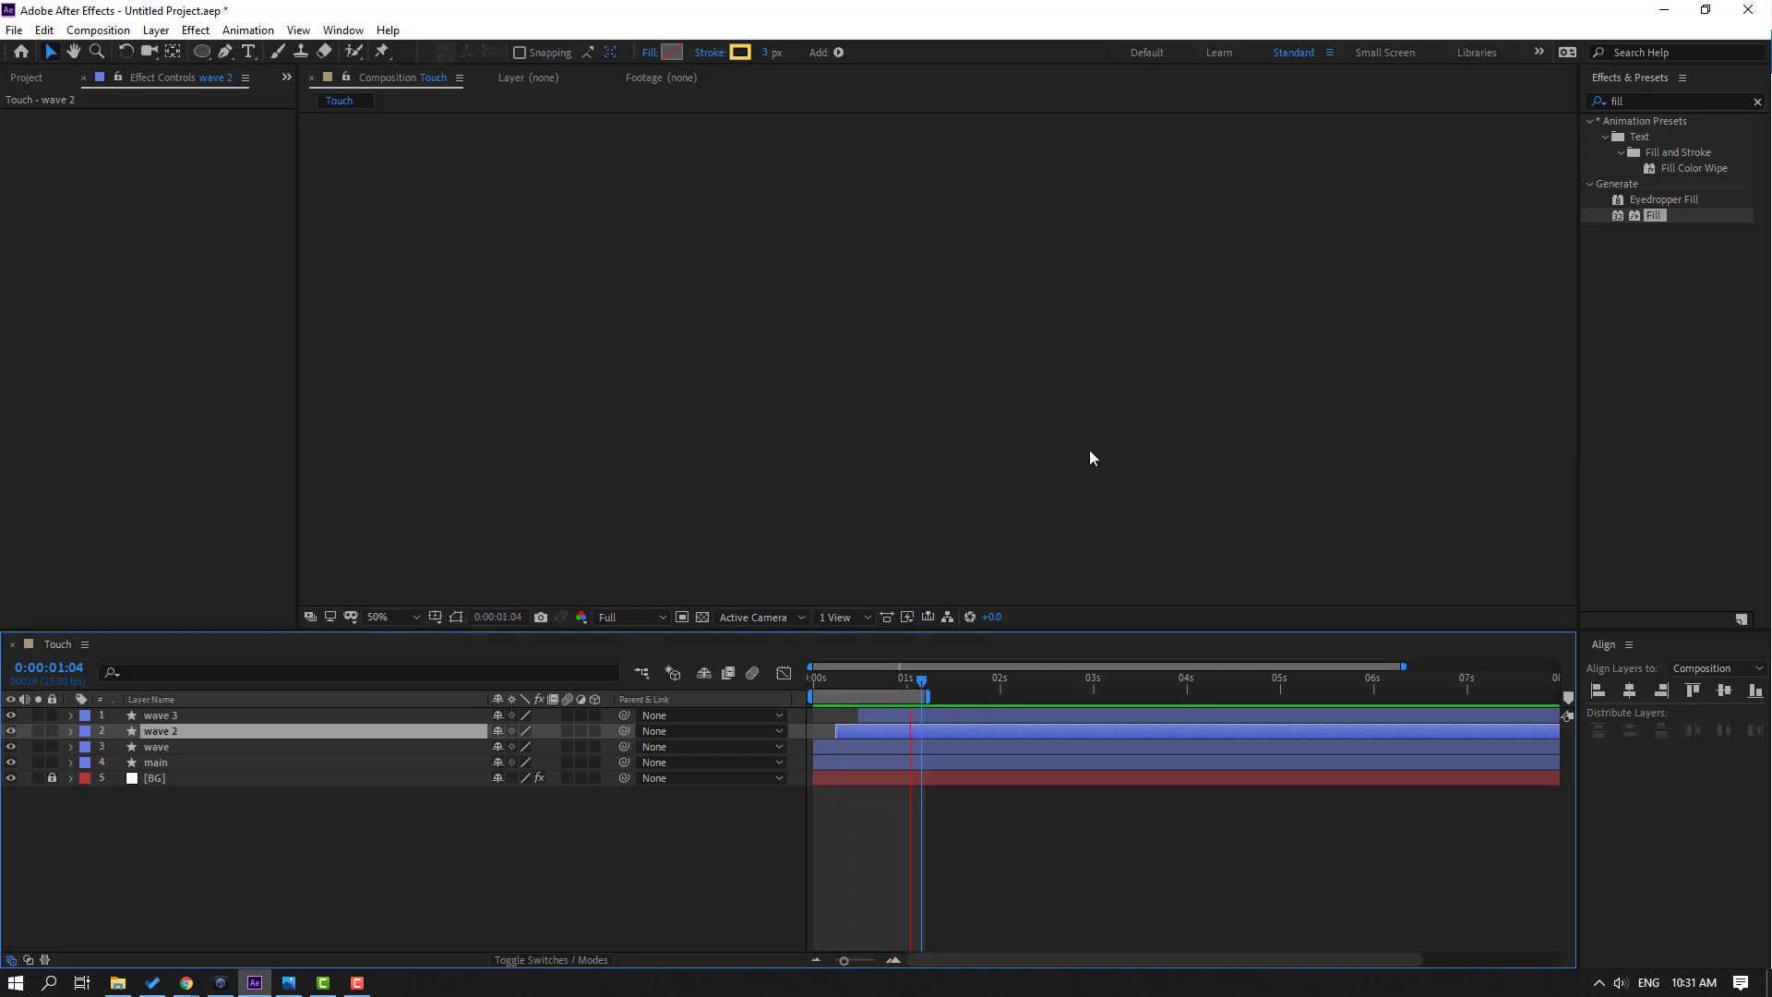
pyautogui.press('.')
pyautogui.press('.')
pyautogui.press('space')
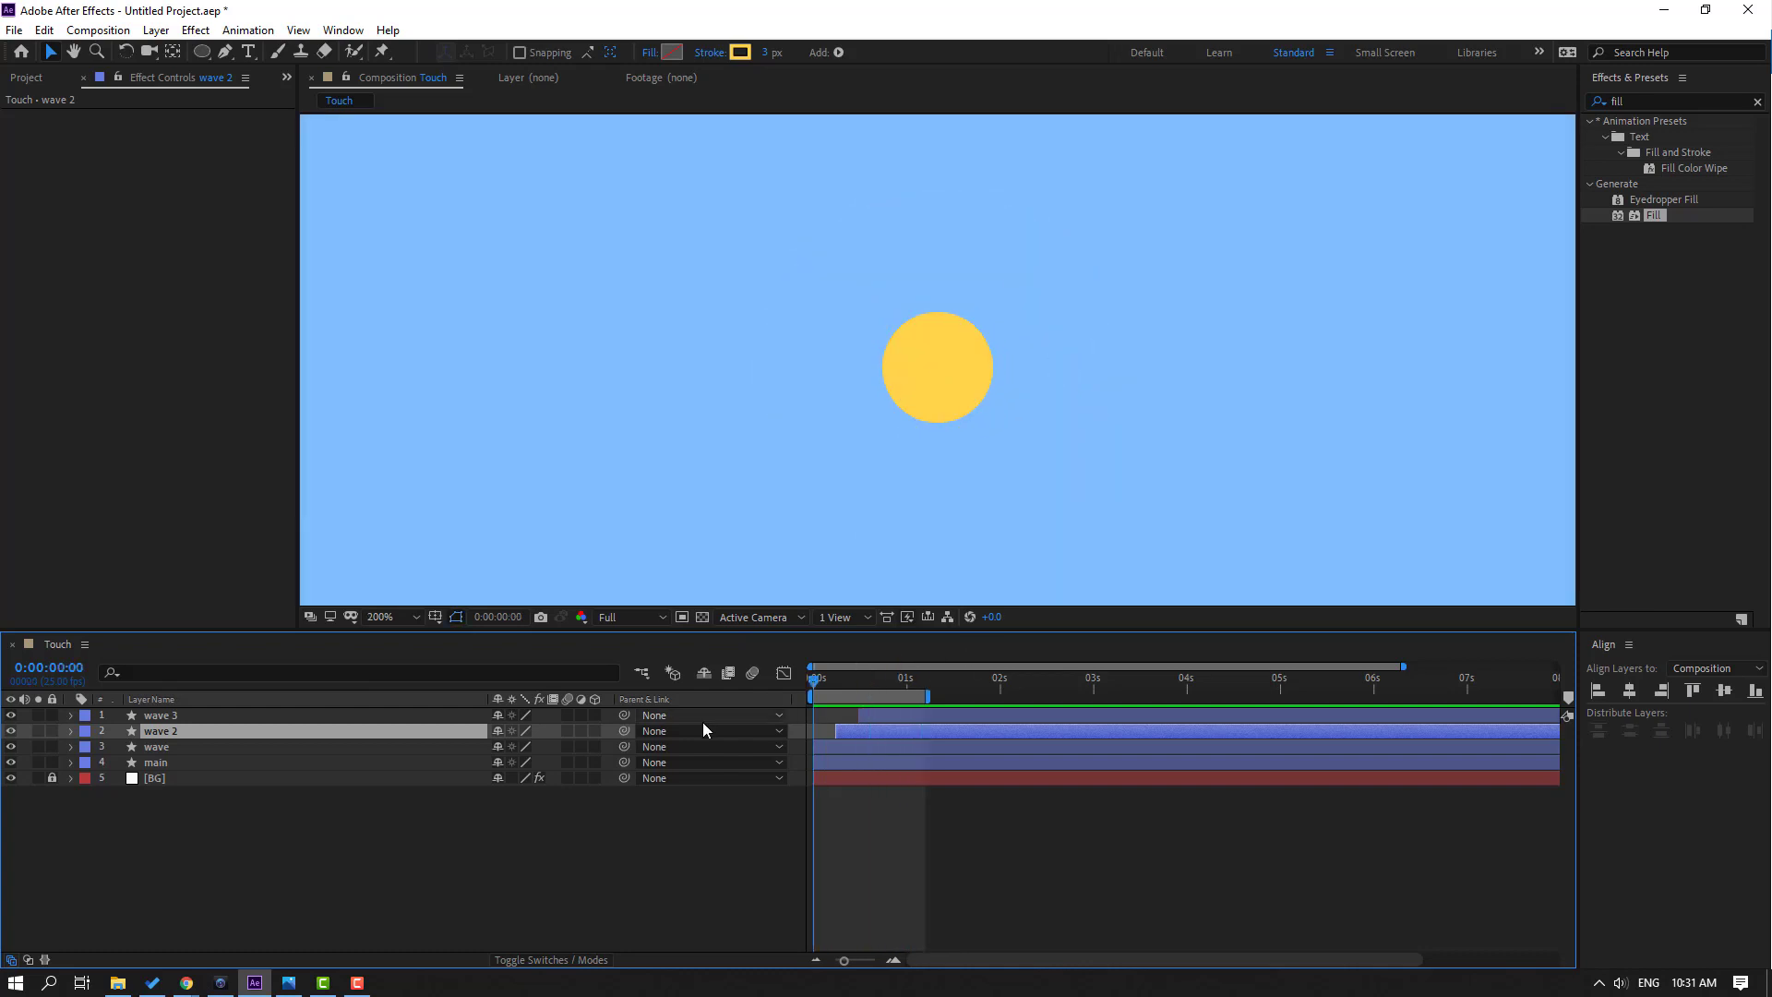
# Keyframe the main layer's Scale at 100% at 0:00:00:00, 90% at 0:00:00:09 and 100% at 0:00:00:18
pyautogui.click(149, 765)
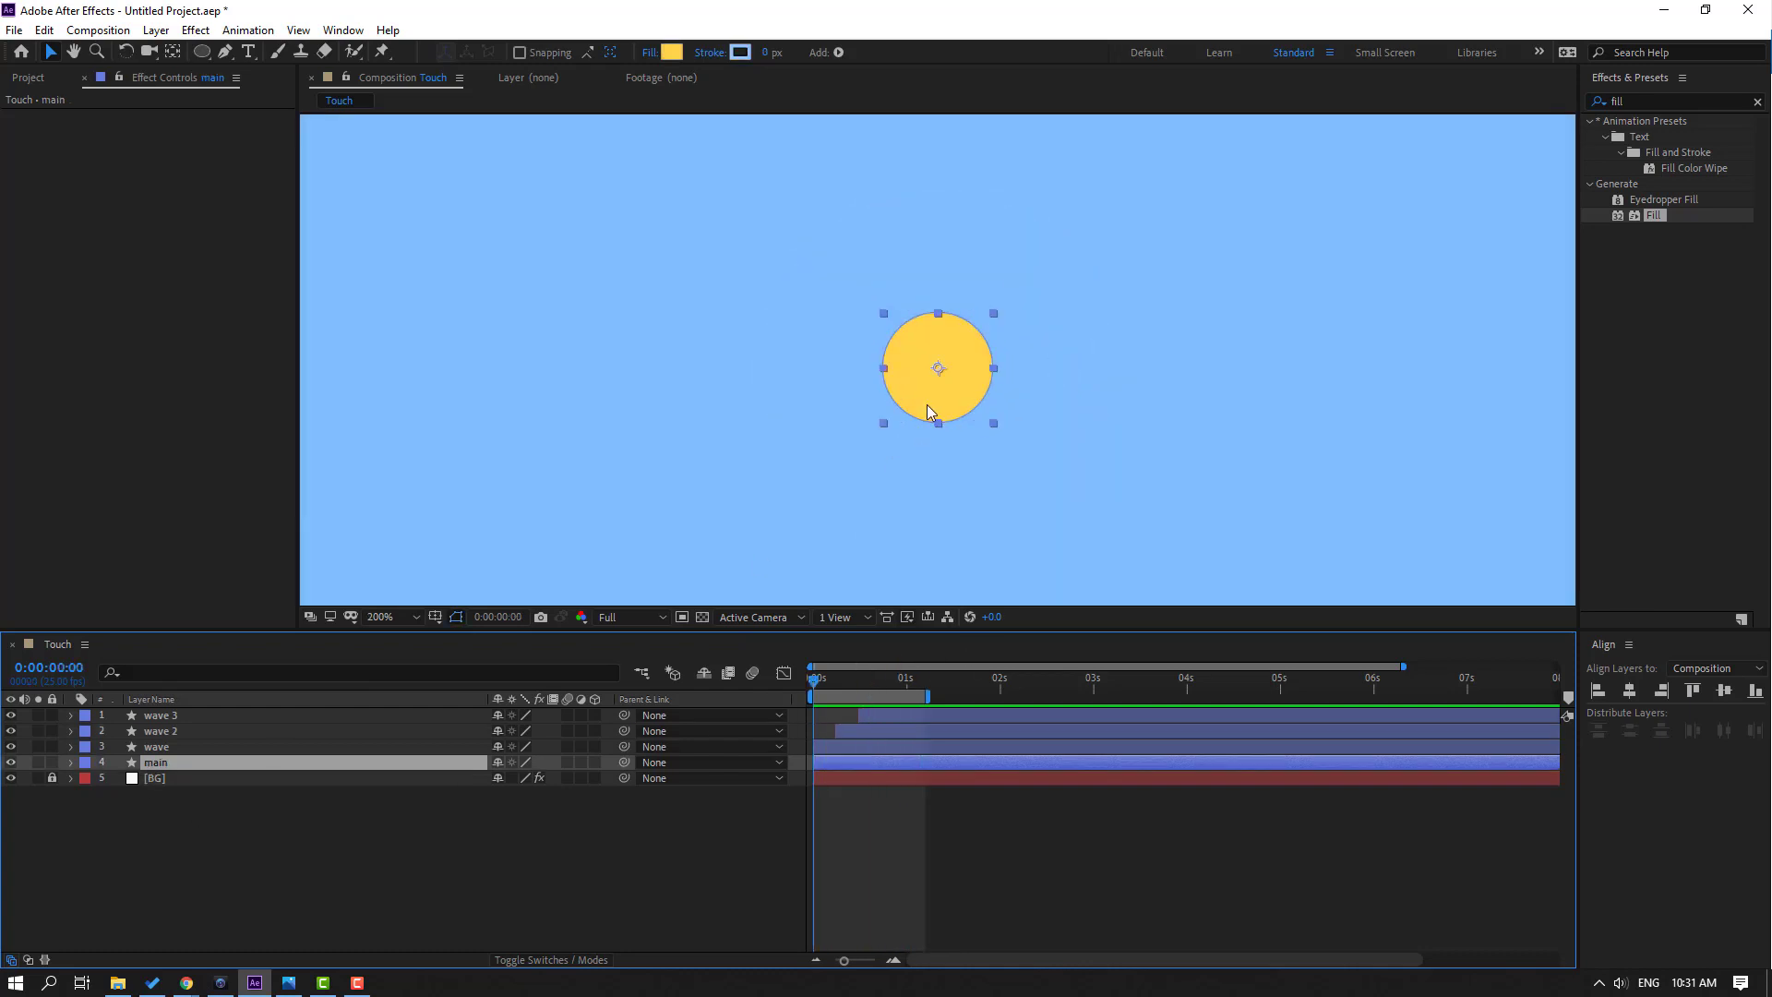
pyautogui.press('s')
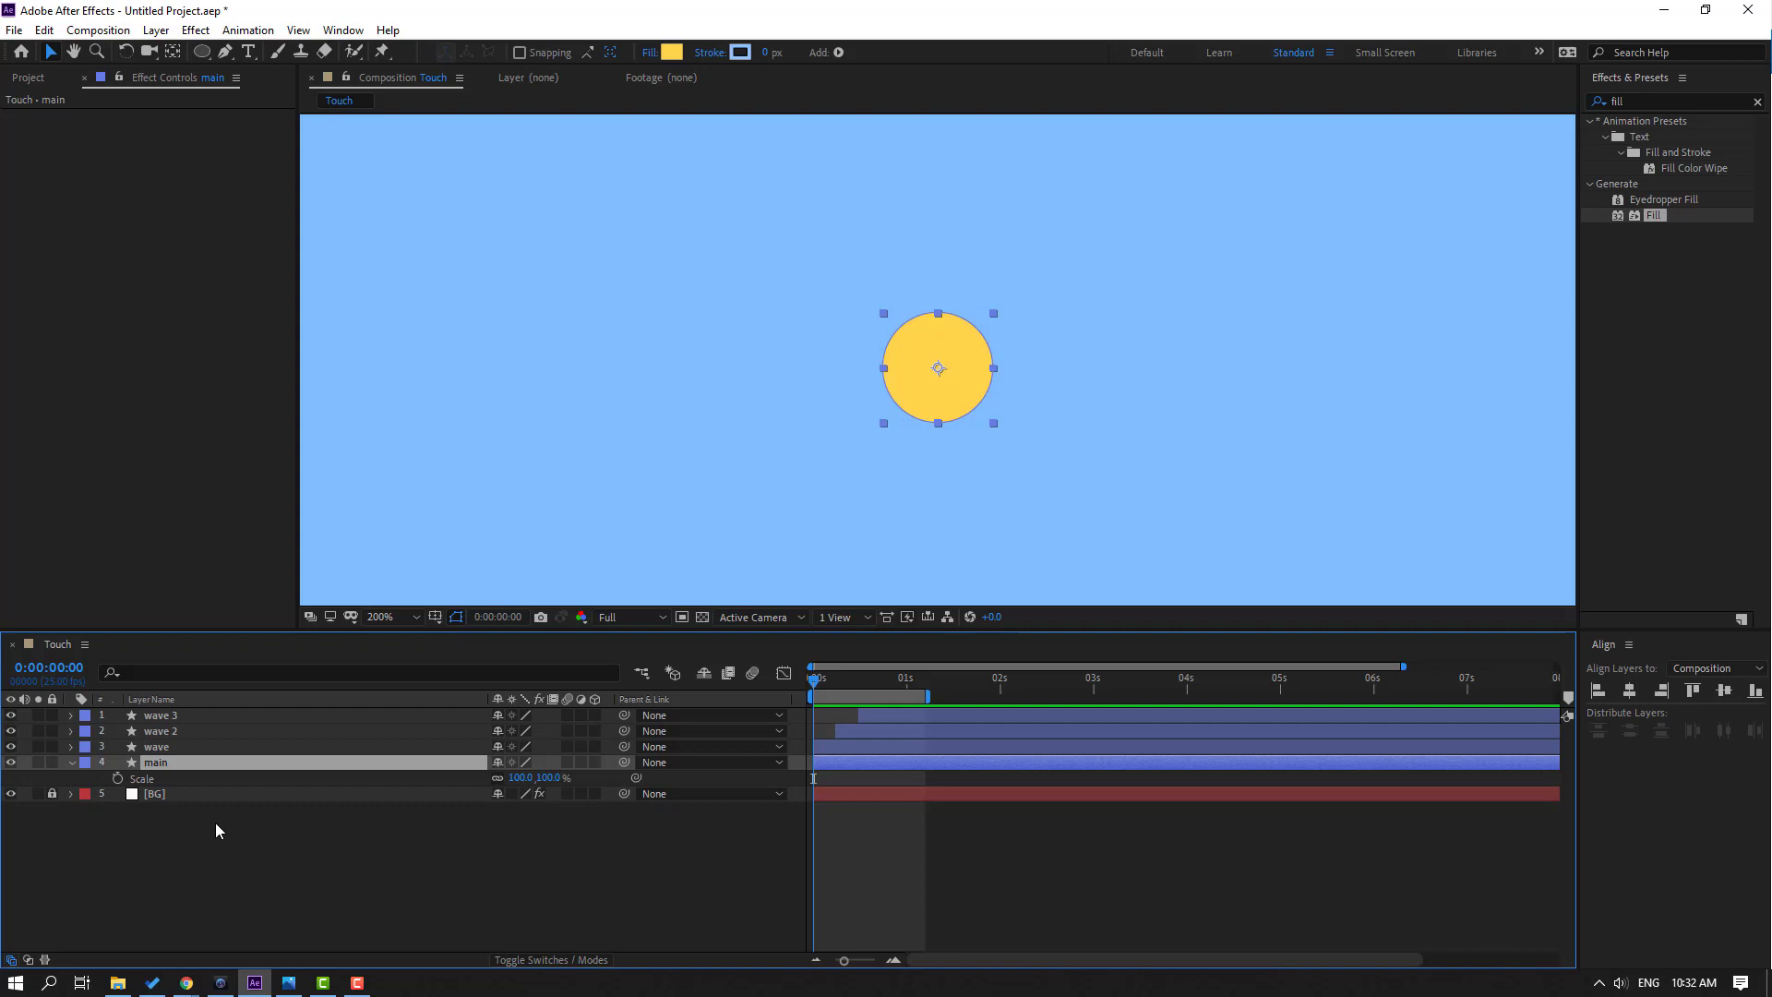
pyautogui.click(118, 779)
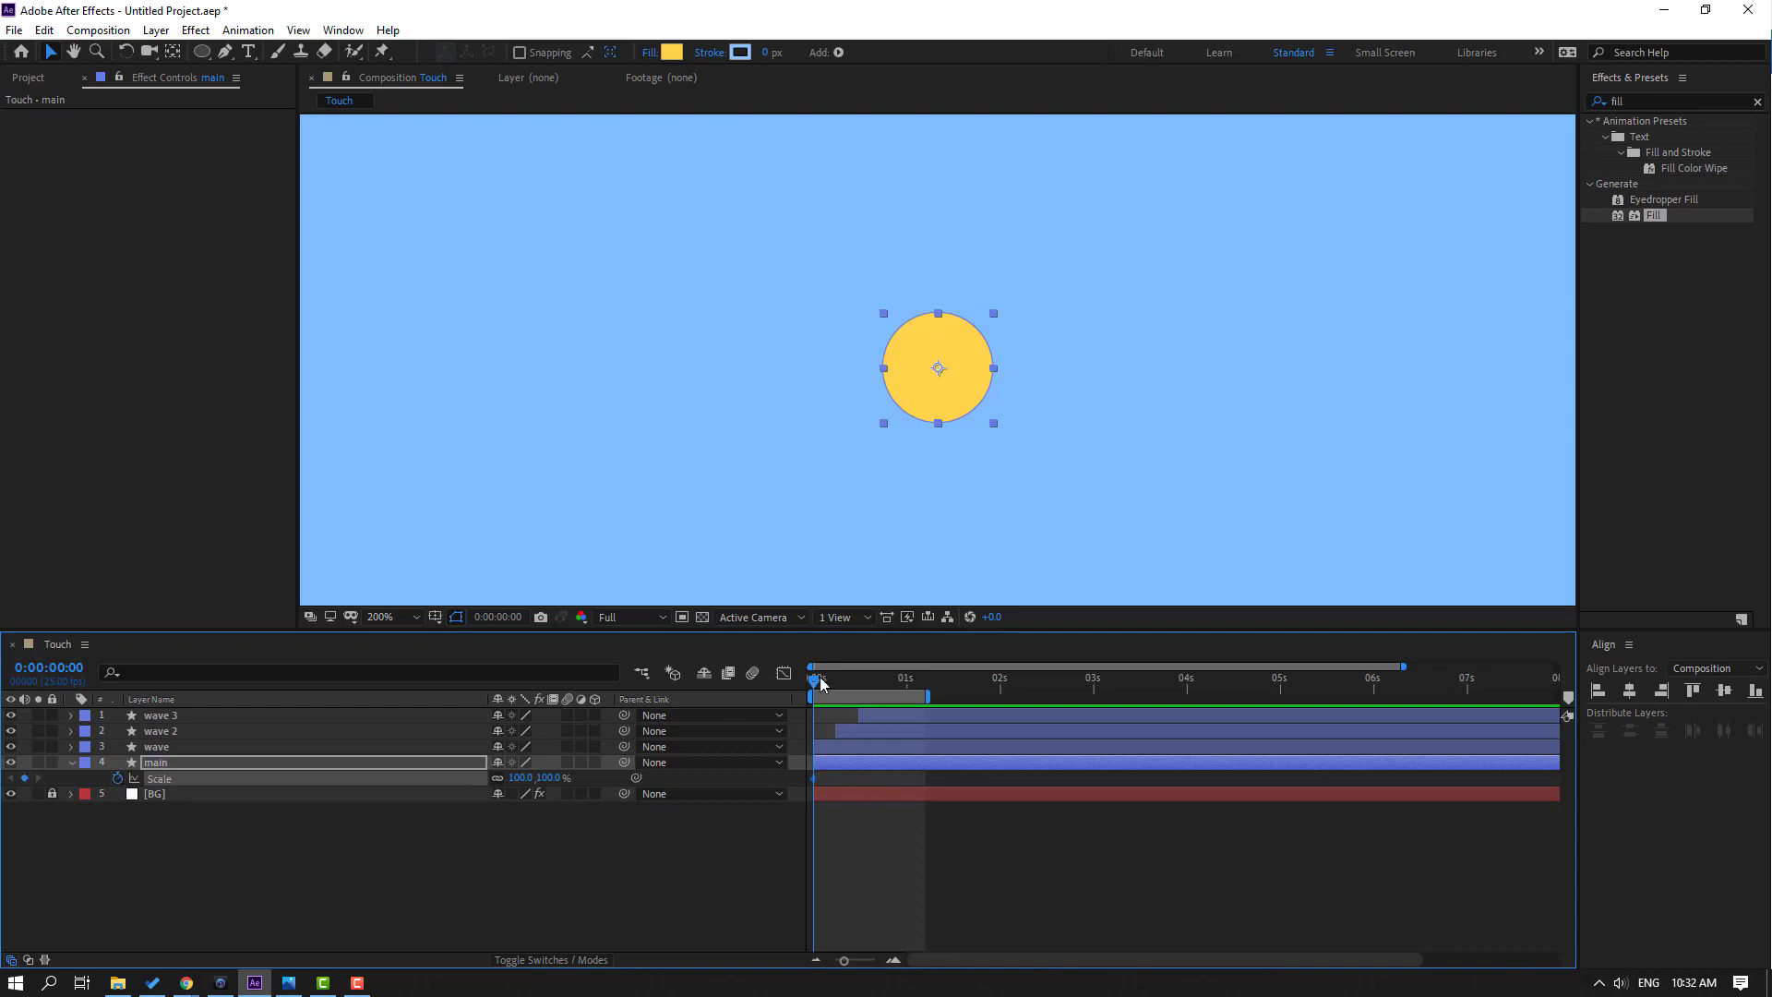
pyautogui.press('space')
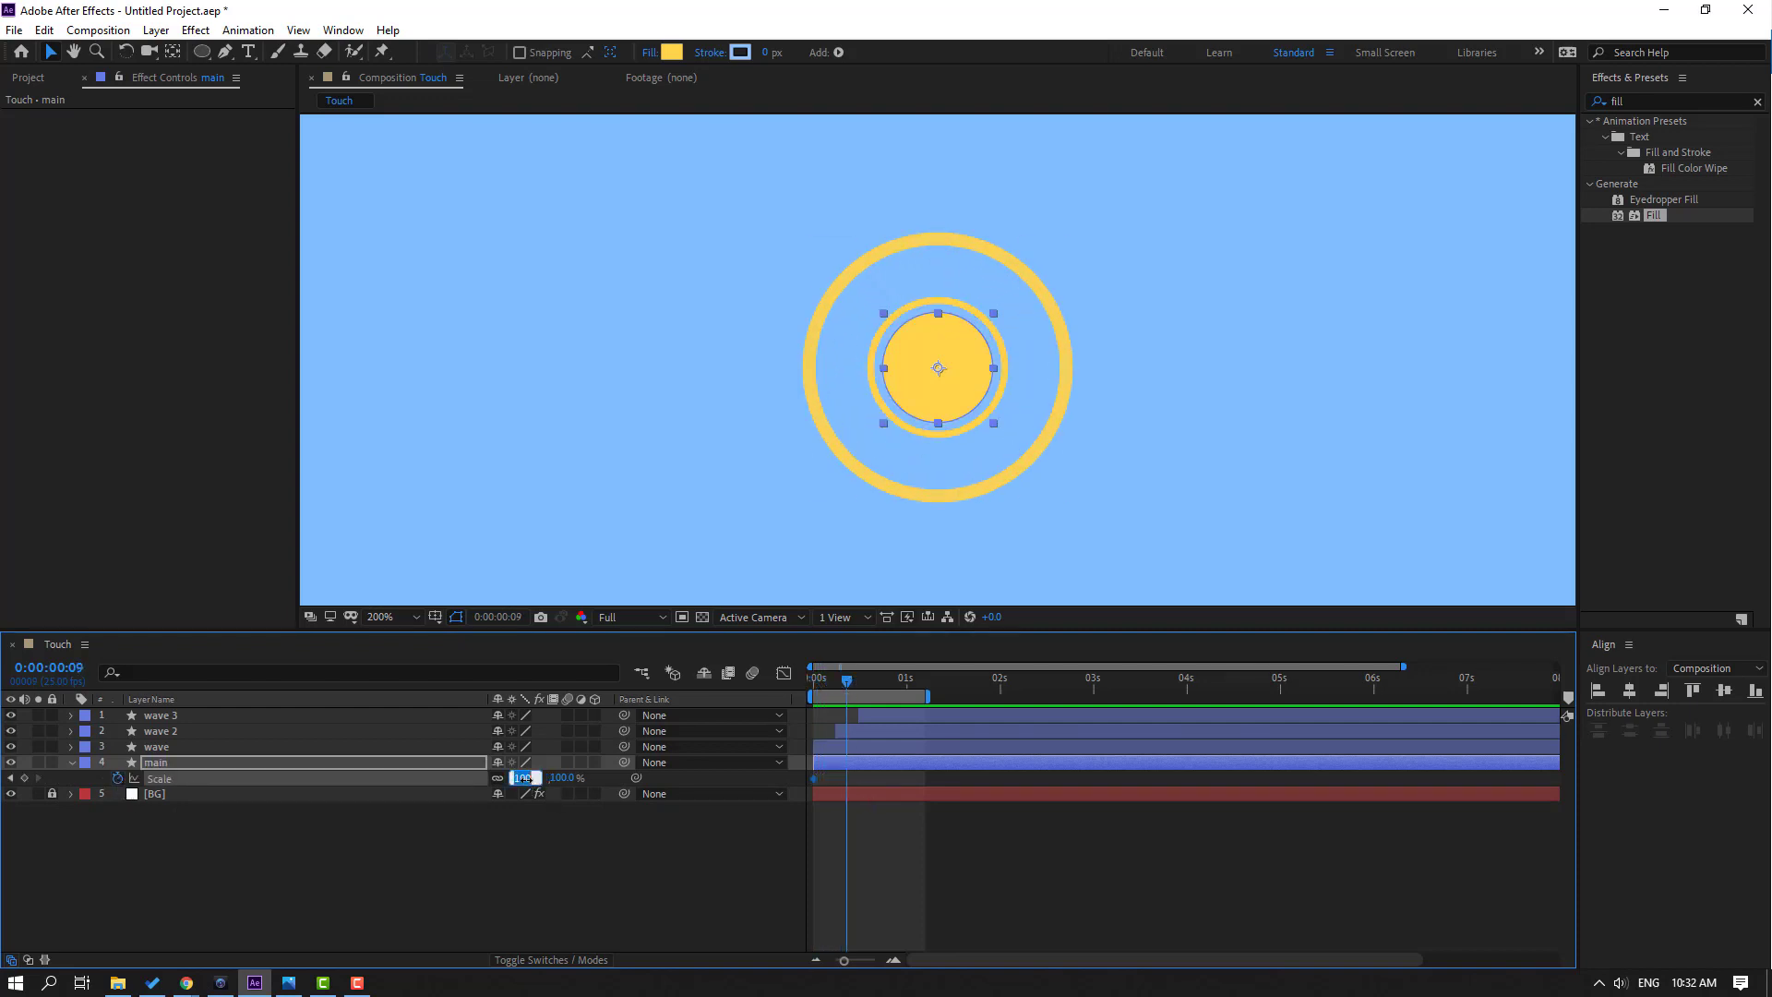
pyautogui.click(524, 778)
pyautogui.write('90')
pyautogui.press('Return')
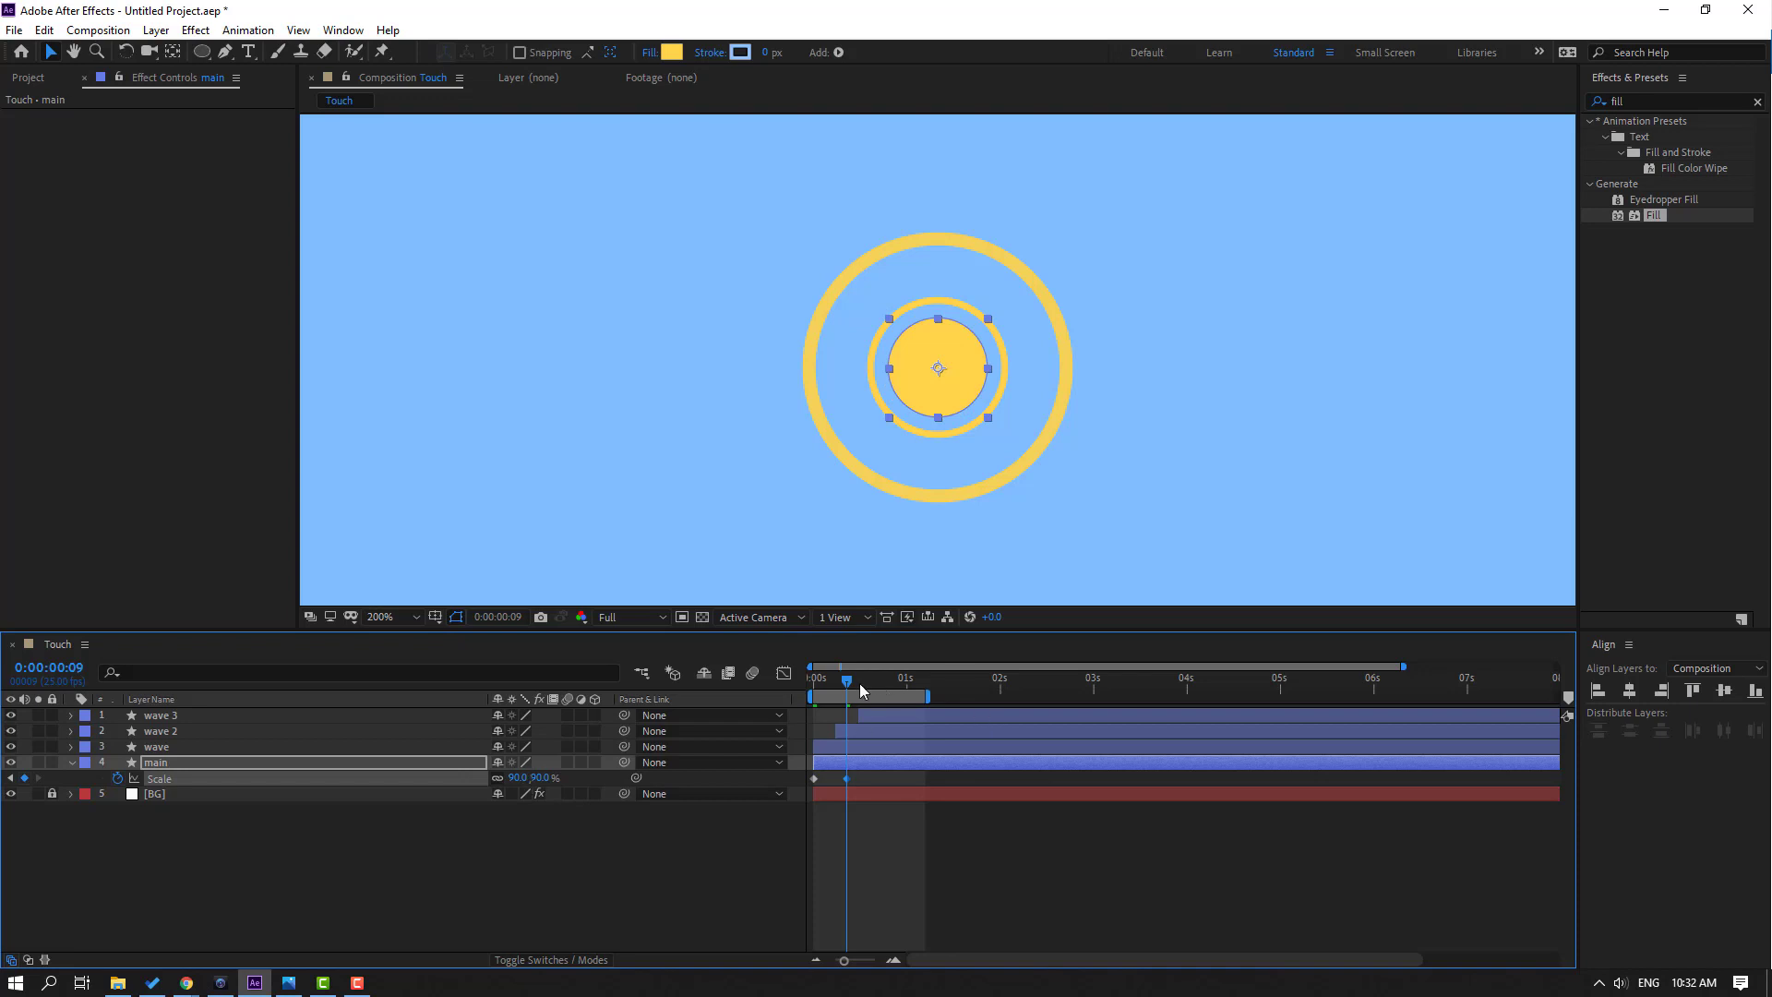
pyautogui.moveTo(861, 690); pyautogui.dragTo(882, 686)
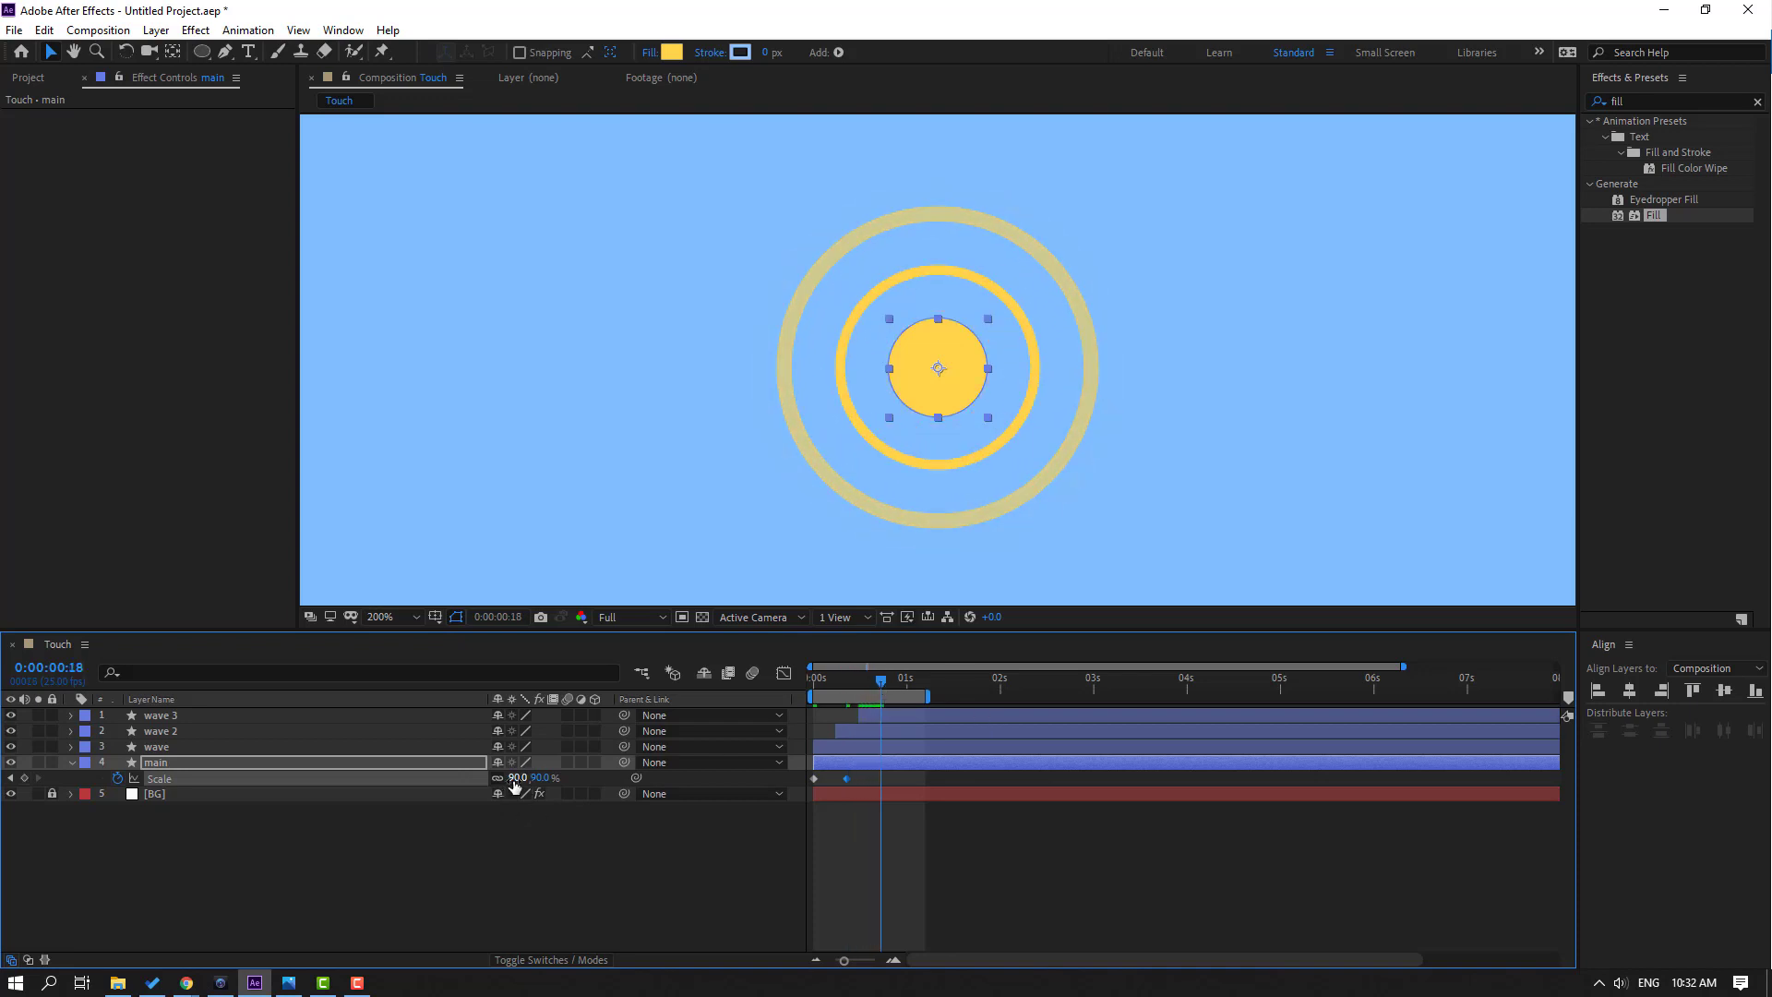
pyautogui.write('100')
pyautogui.press('Return')
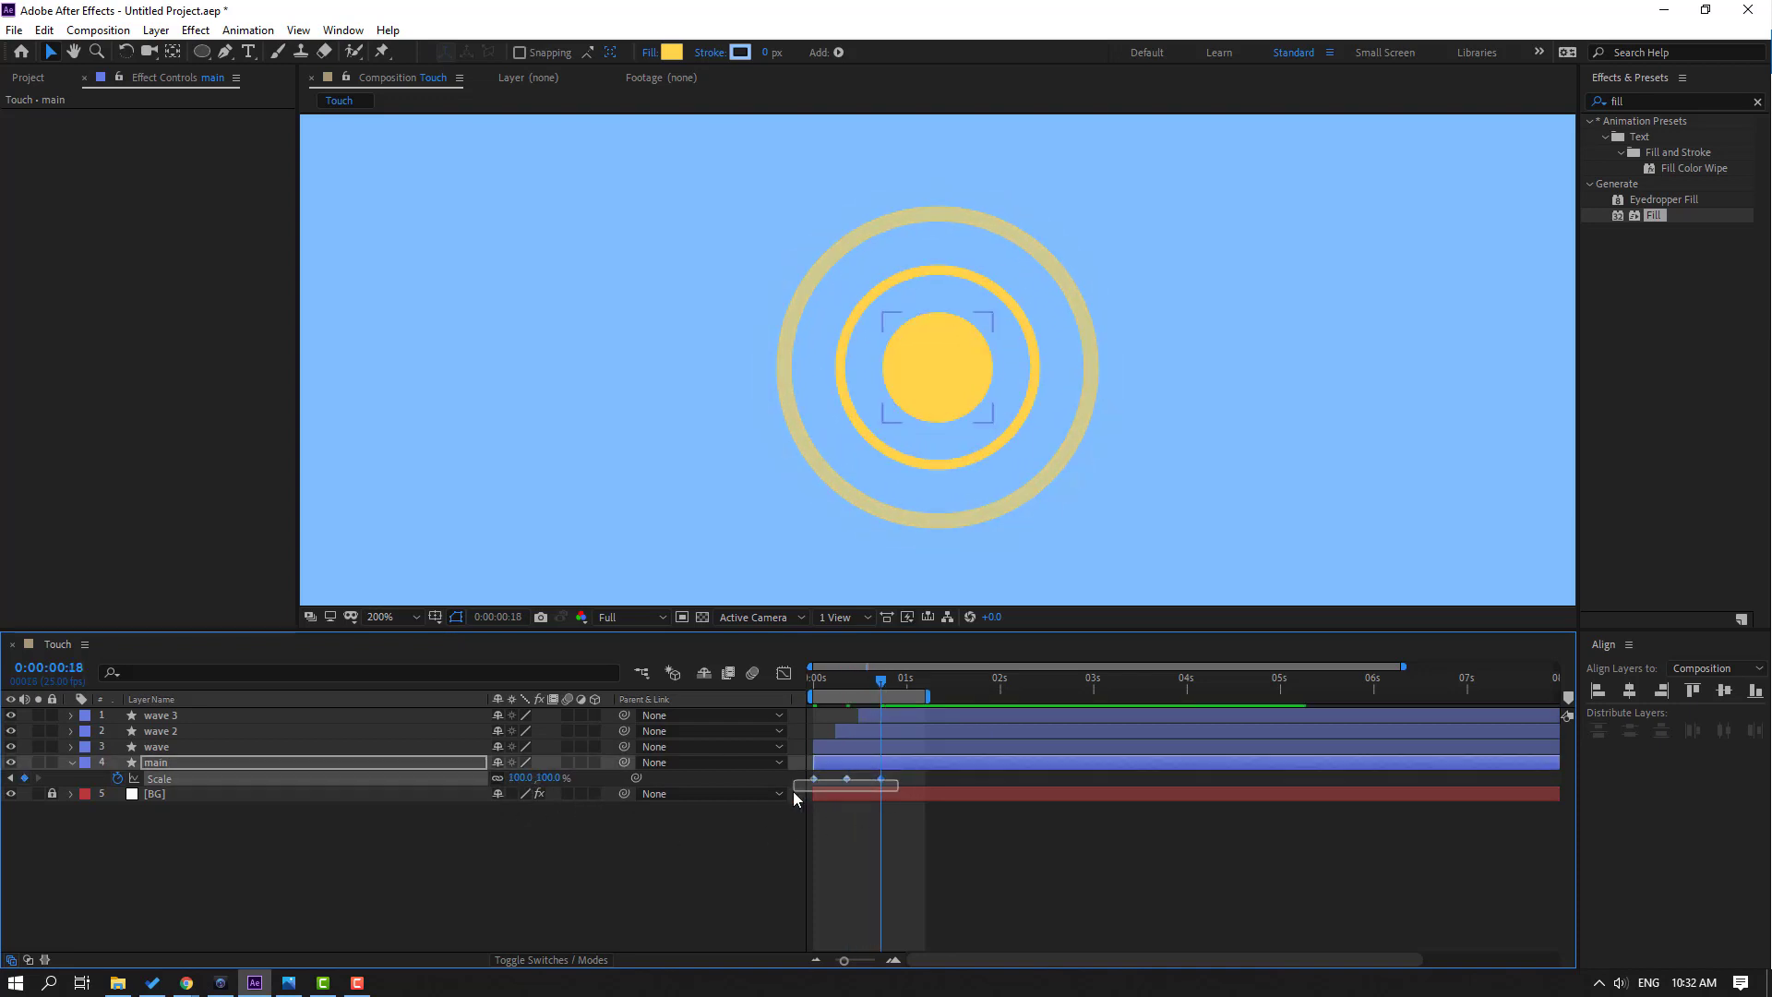
# Apply Easy Ease to all three Scale keyframes of the main layer and preview the pulse
pyautogui.rightClick(814, 784)
pyautogui.moveTo(960, 759)
pyautogui.click(1043, 826)
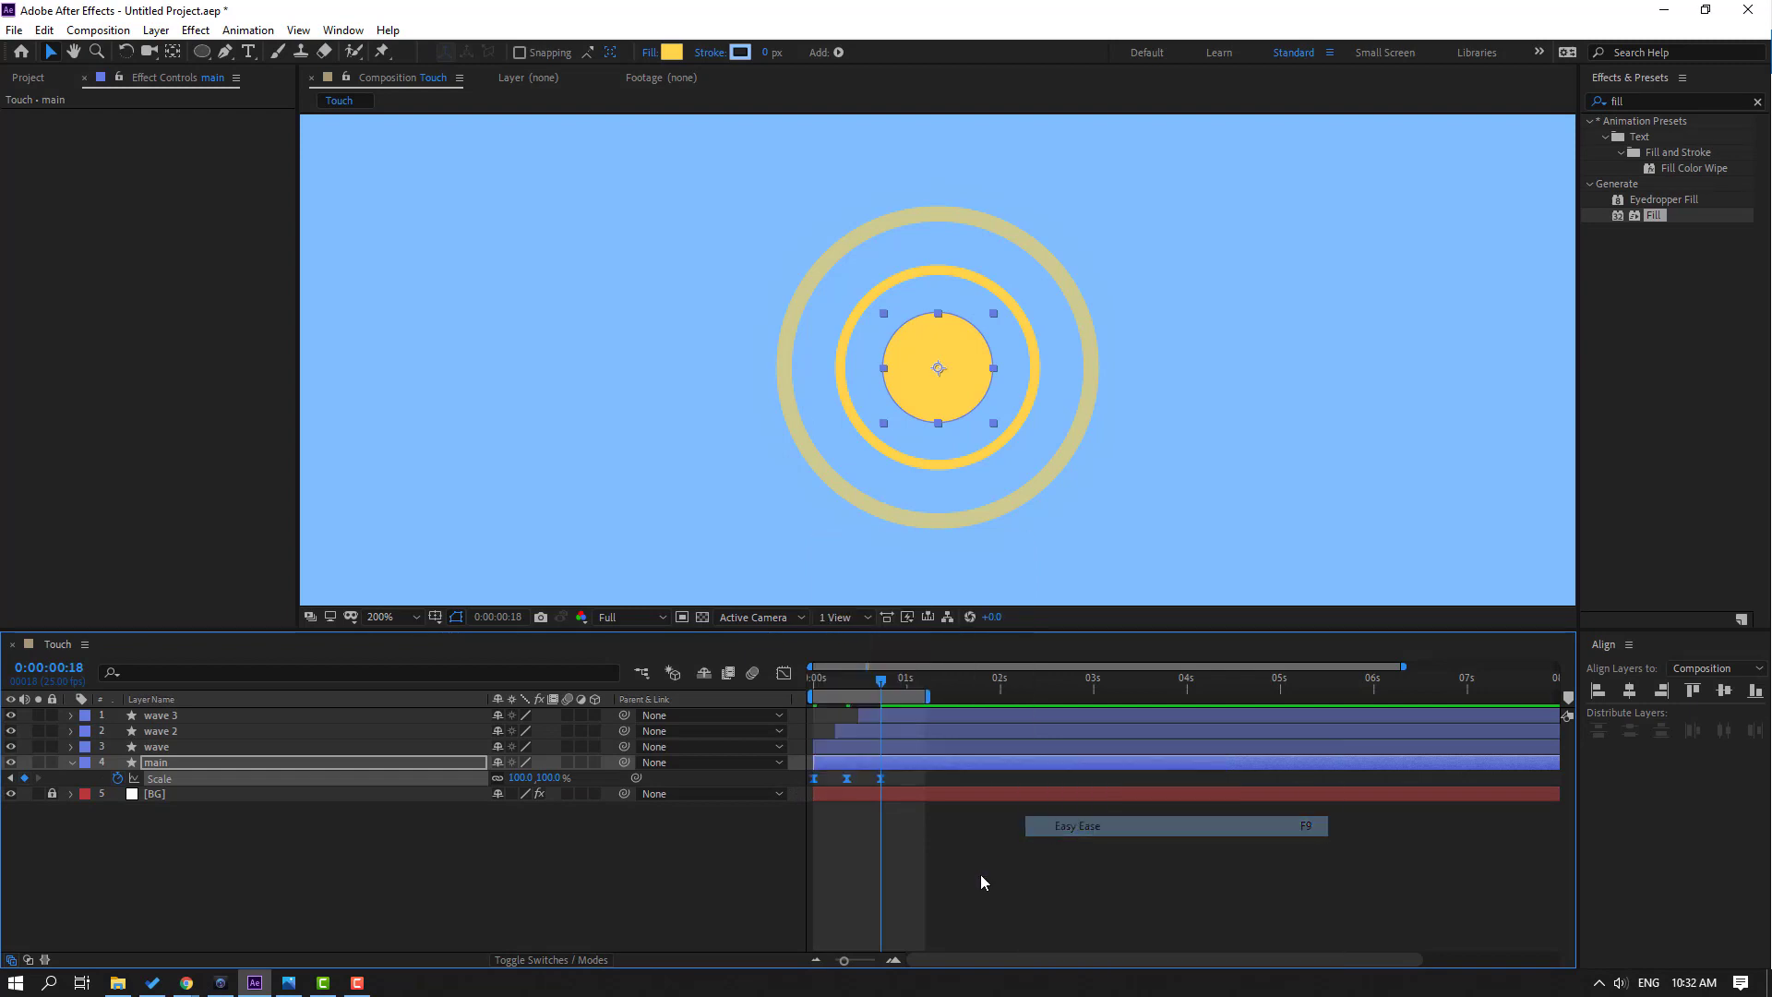
pyautogui.press('space')
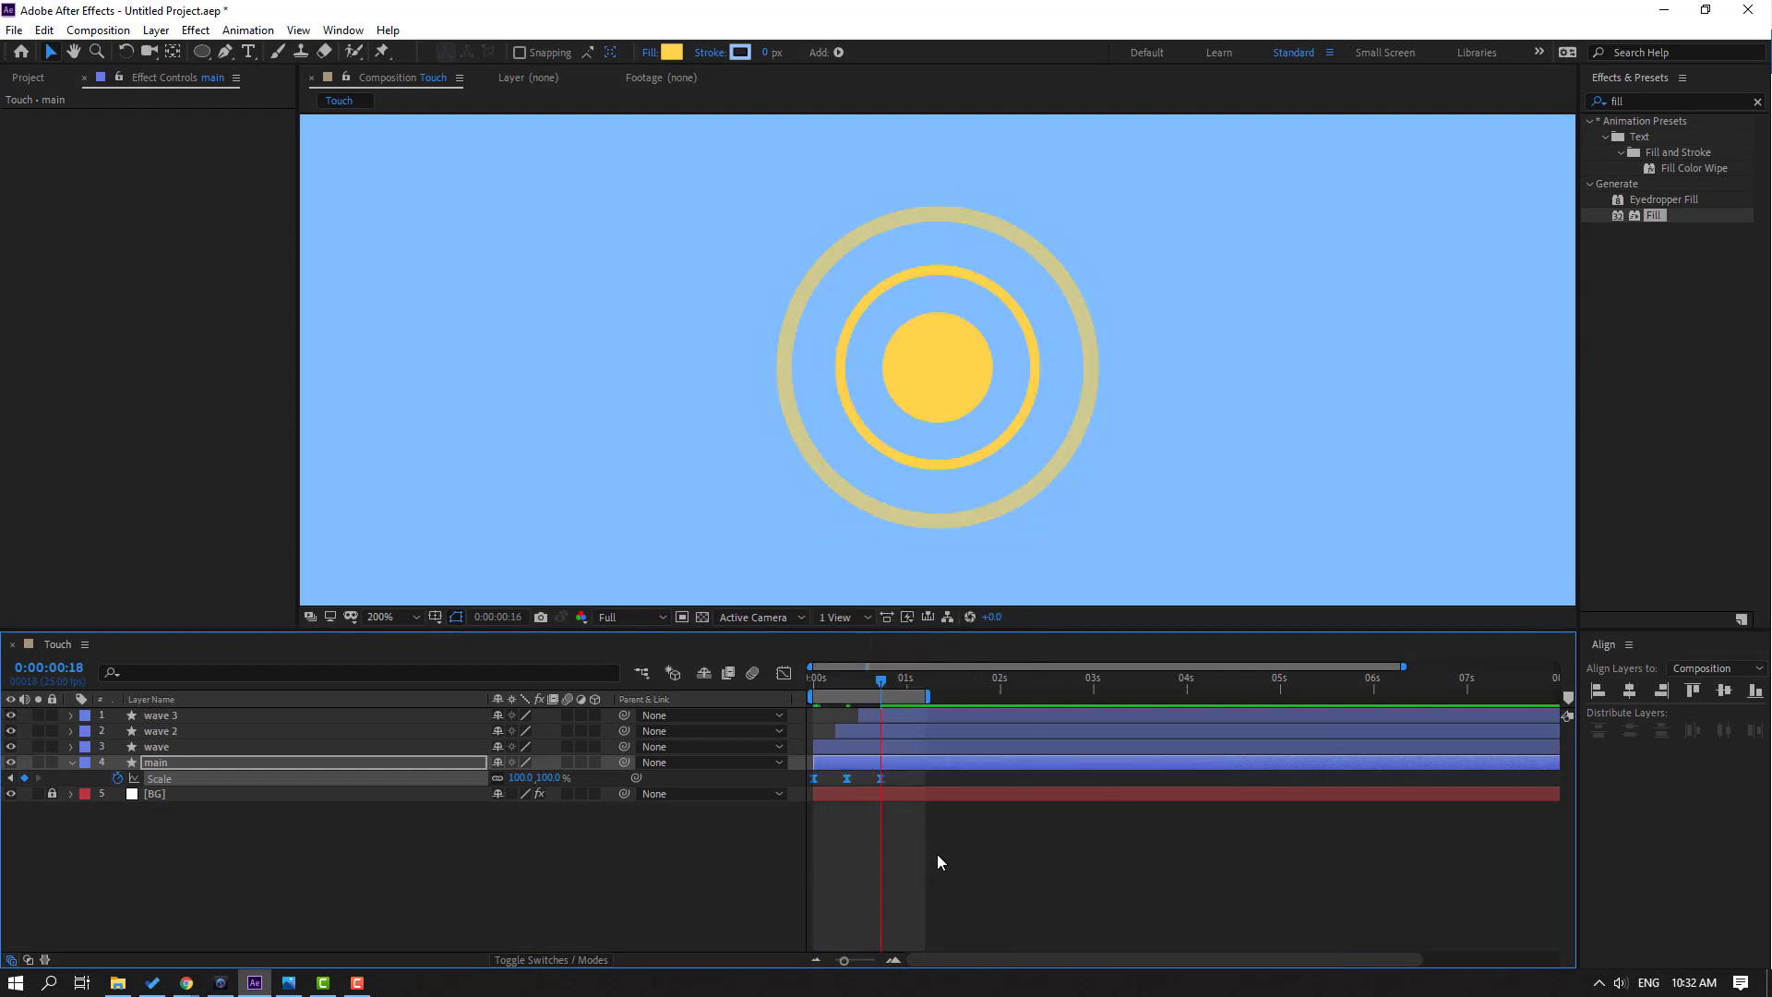
pyautogui.press('space')
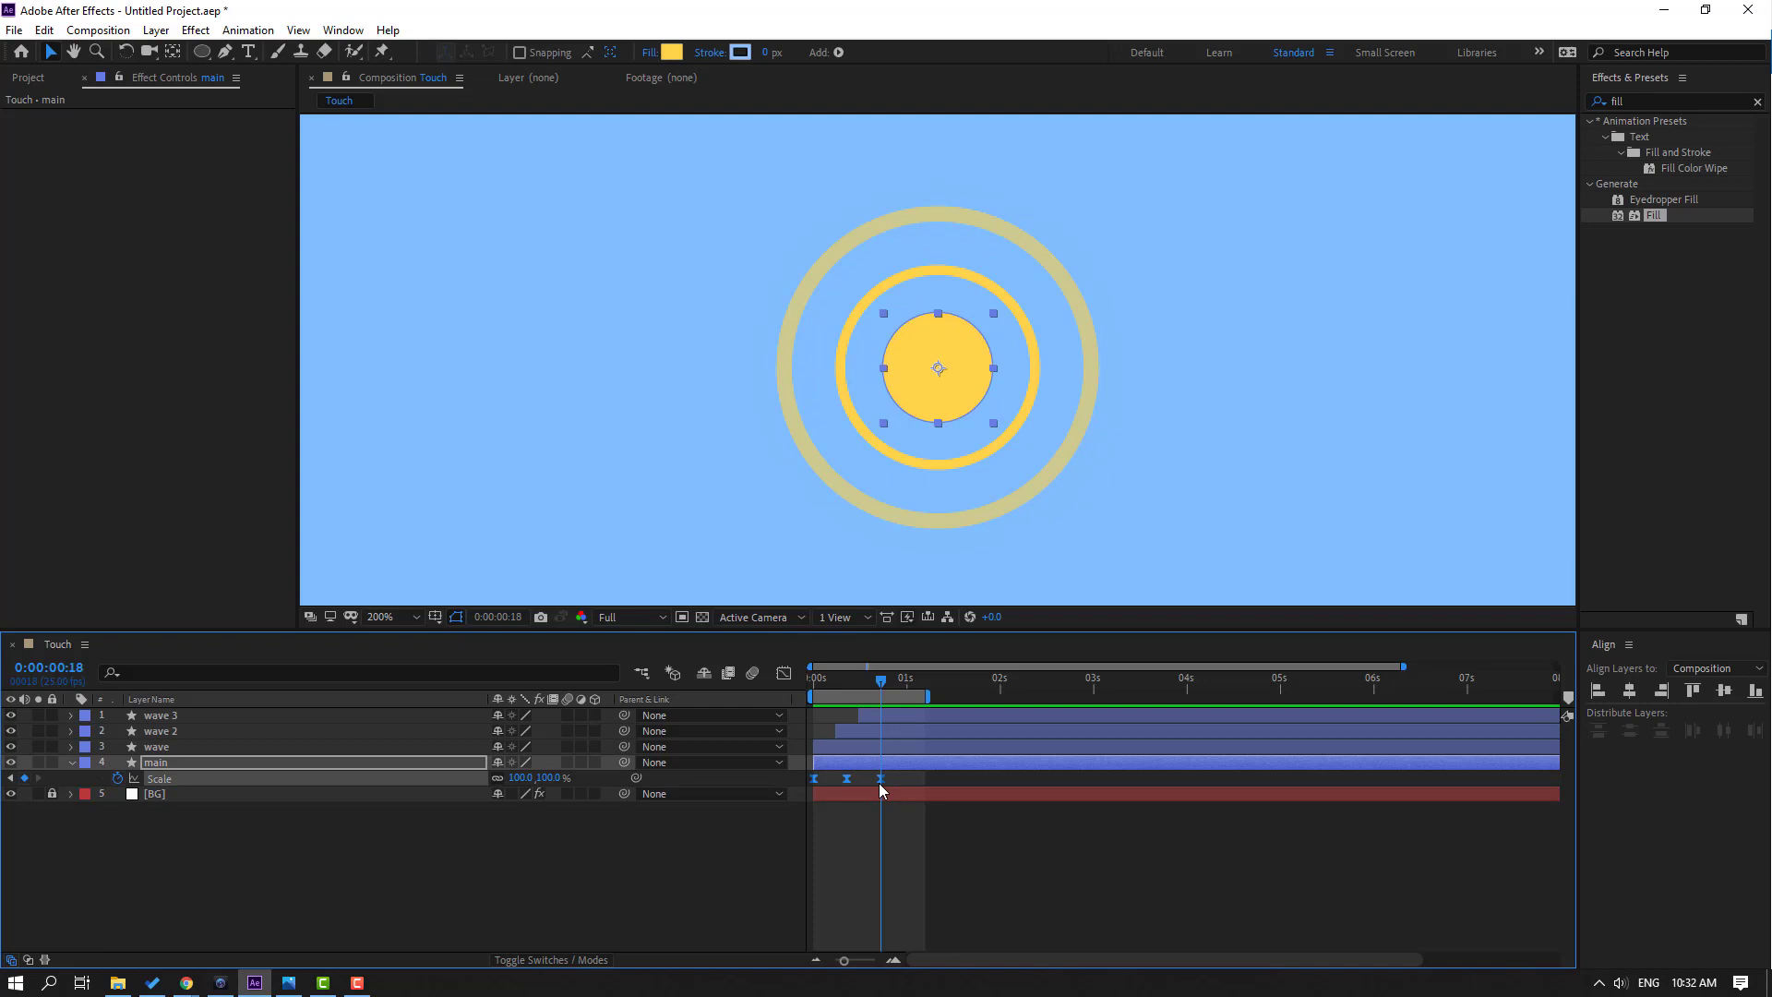
# Stretch the main layer's Scale keyframes in time so the last one falls at 0:00:01:04, and preview the whole composition
pyautogui.moveTo(909, 783); pyautogui.dragTo(922, 782)
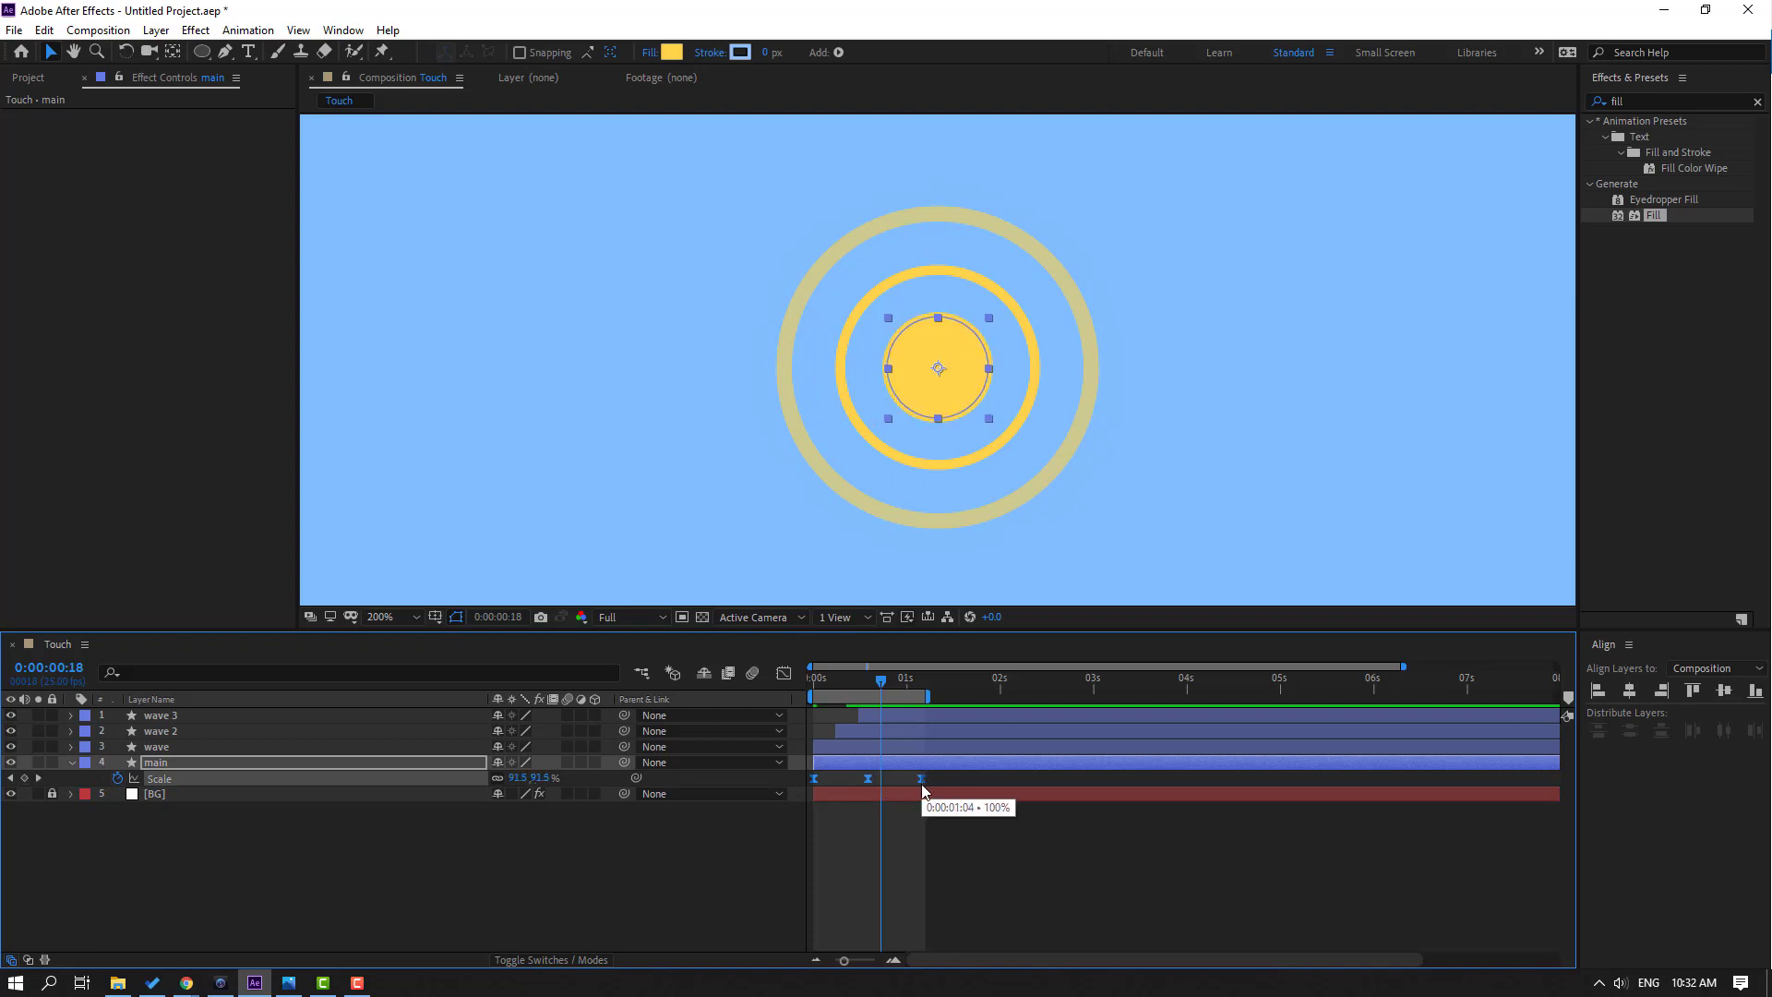
pyautogui.click(951, 821)
pyautogui.scroll(-1, 1160, 442)
pyautogui.press('space')
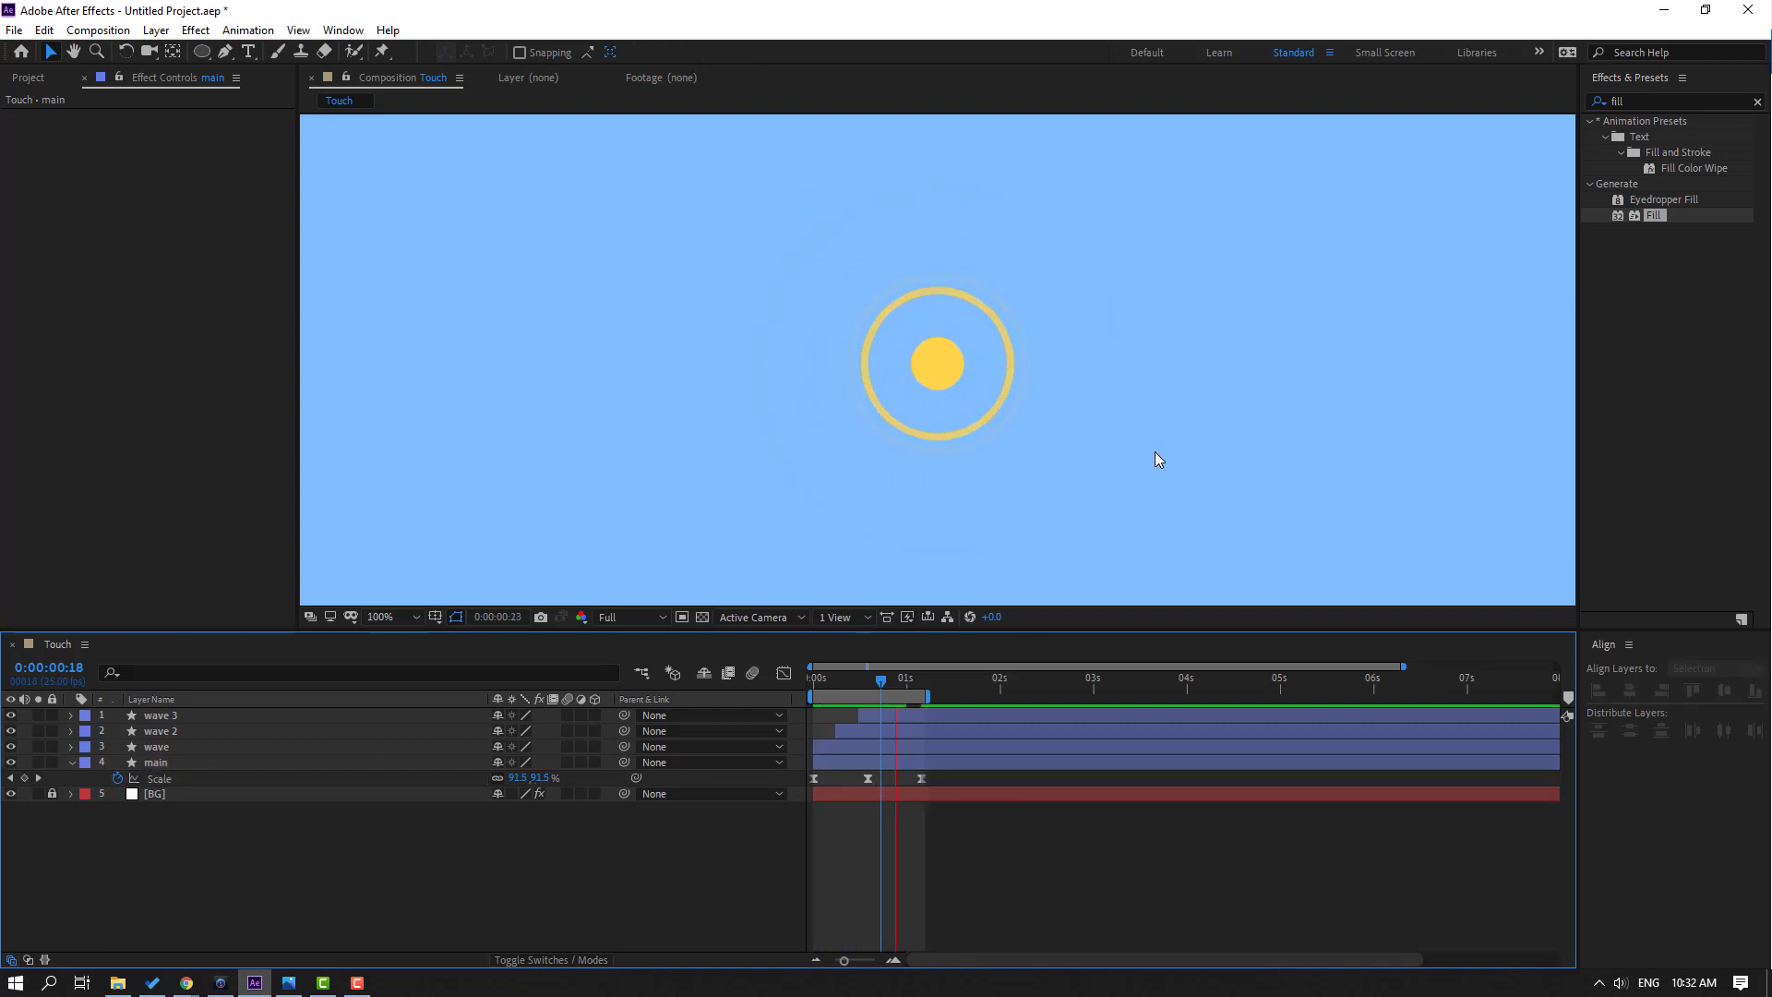
pyautogui.scroll(-4, 1072, 479)
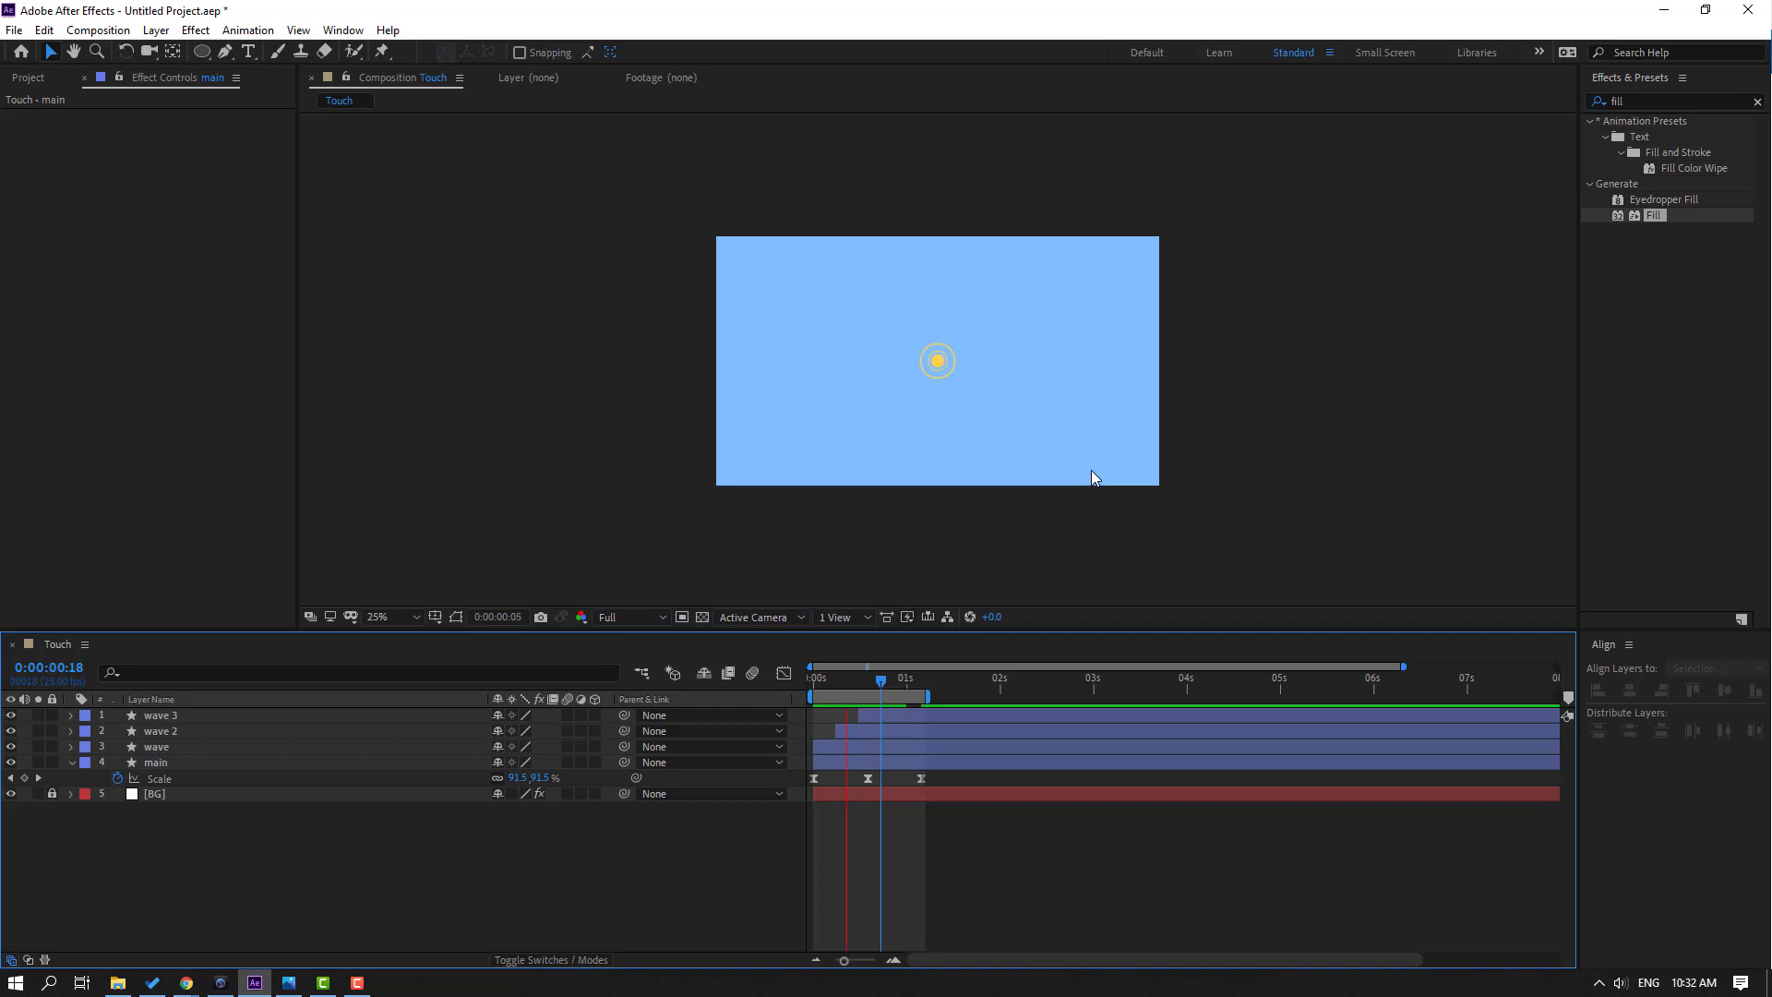
pyautogui.hotkey('shift', '/')
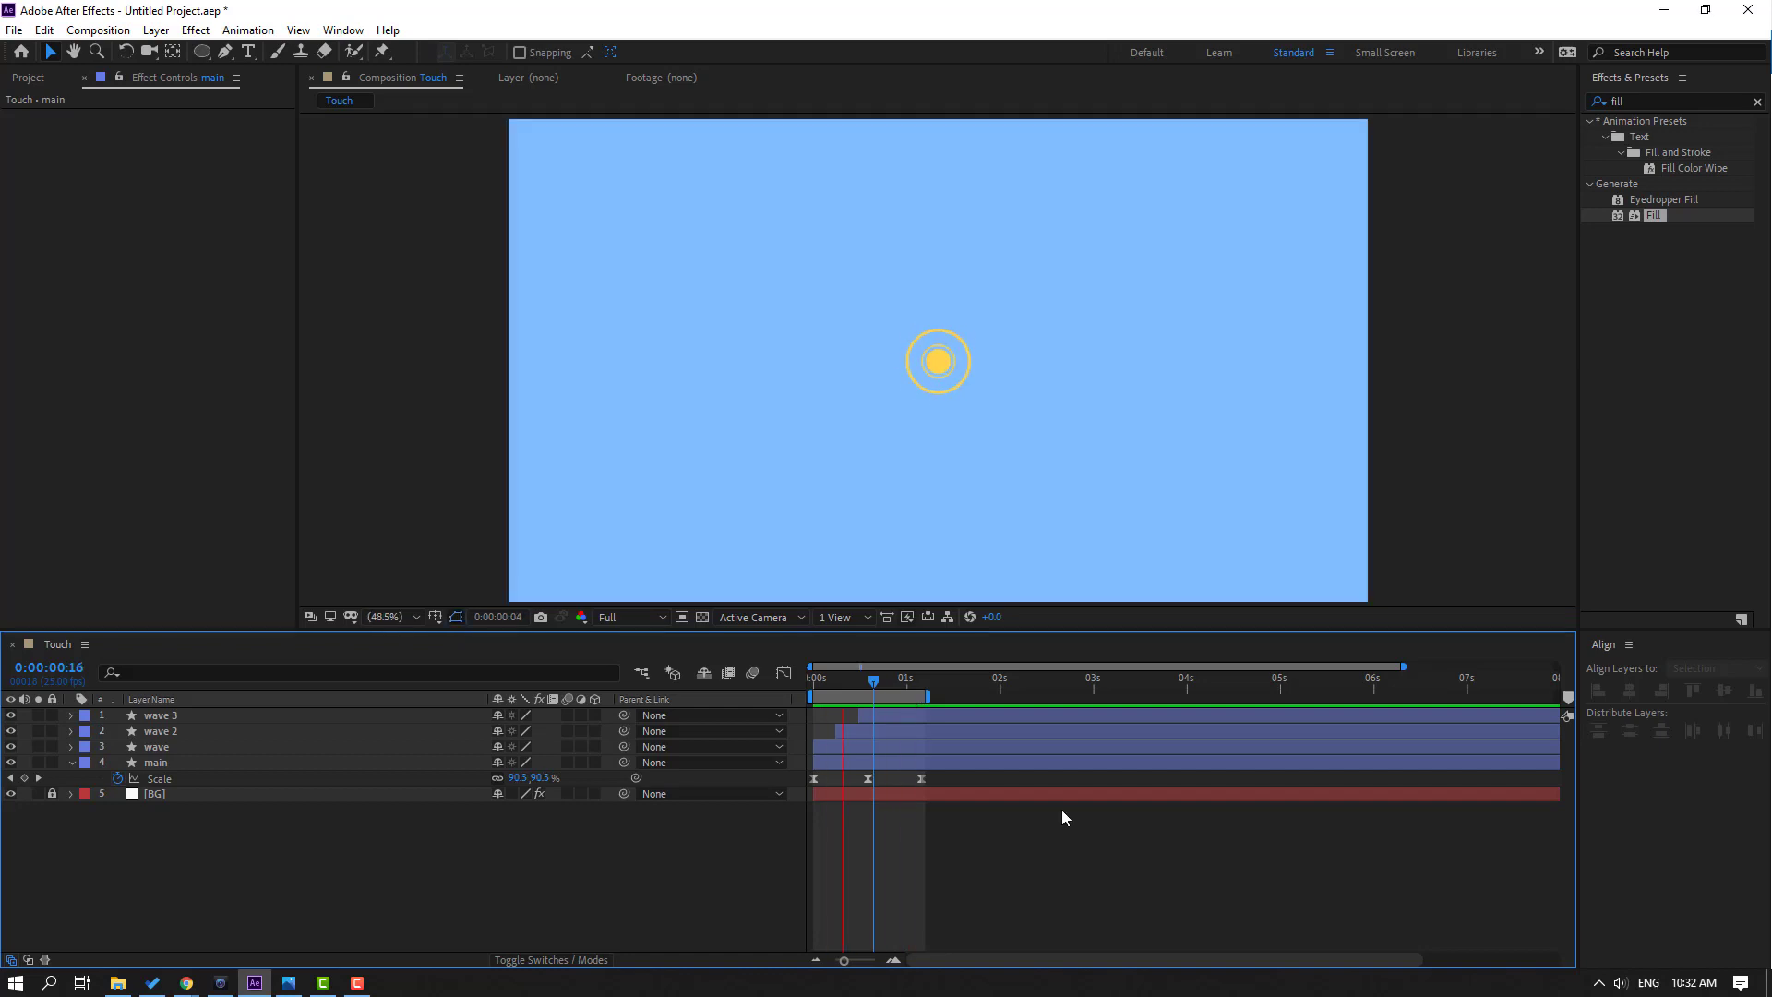